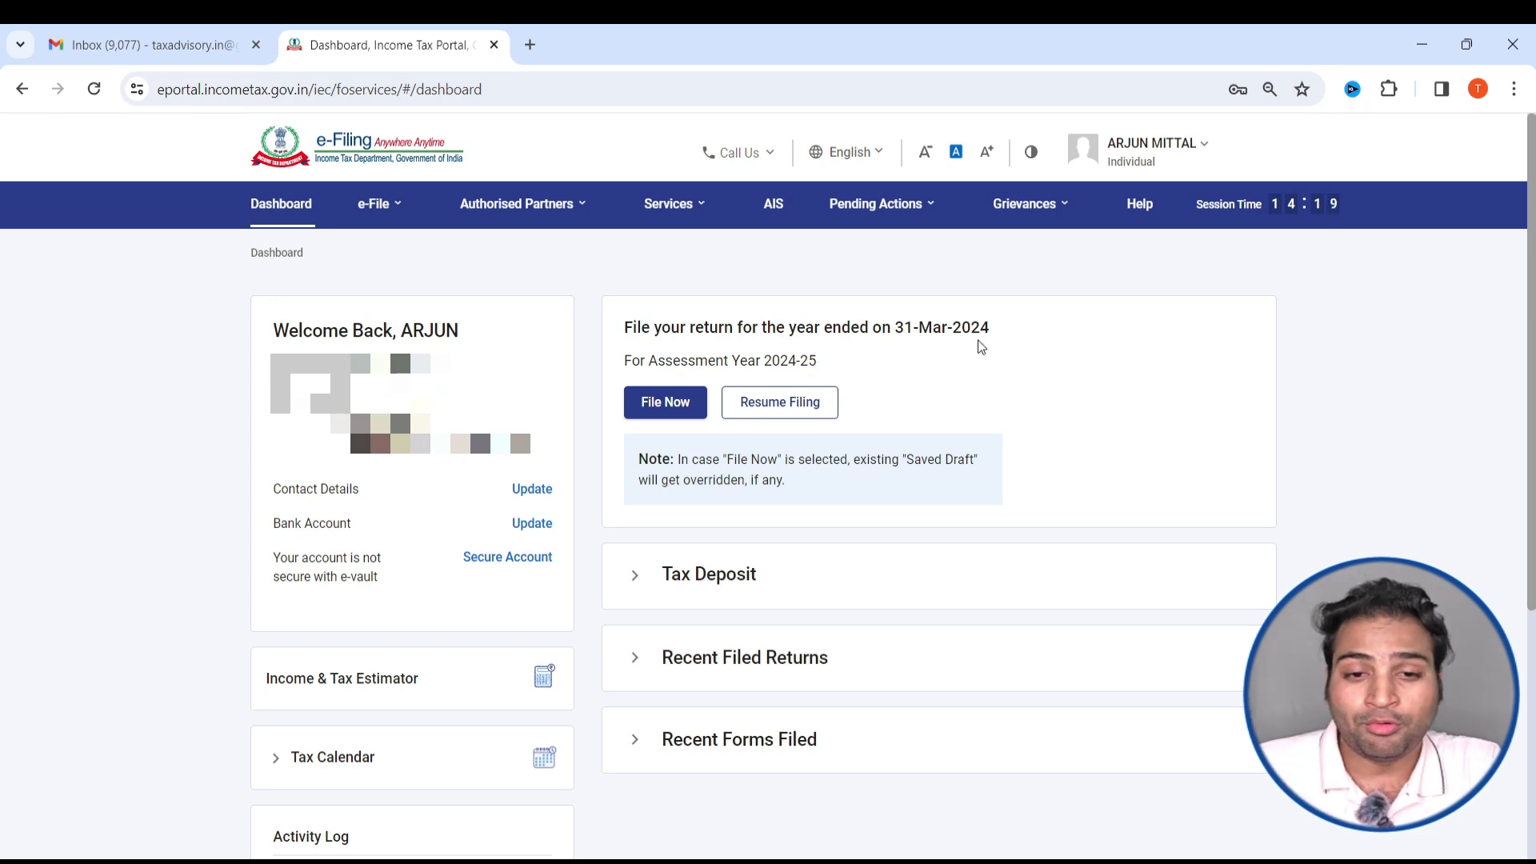
{"action": "left_click", "coordinate": [376, 205]}
{"action": "left_click", "coordinate": [433, 262]}
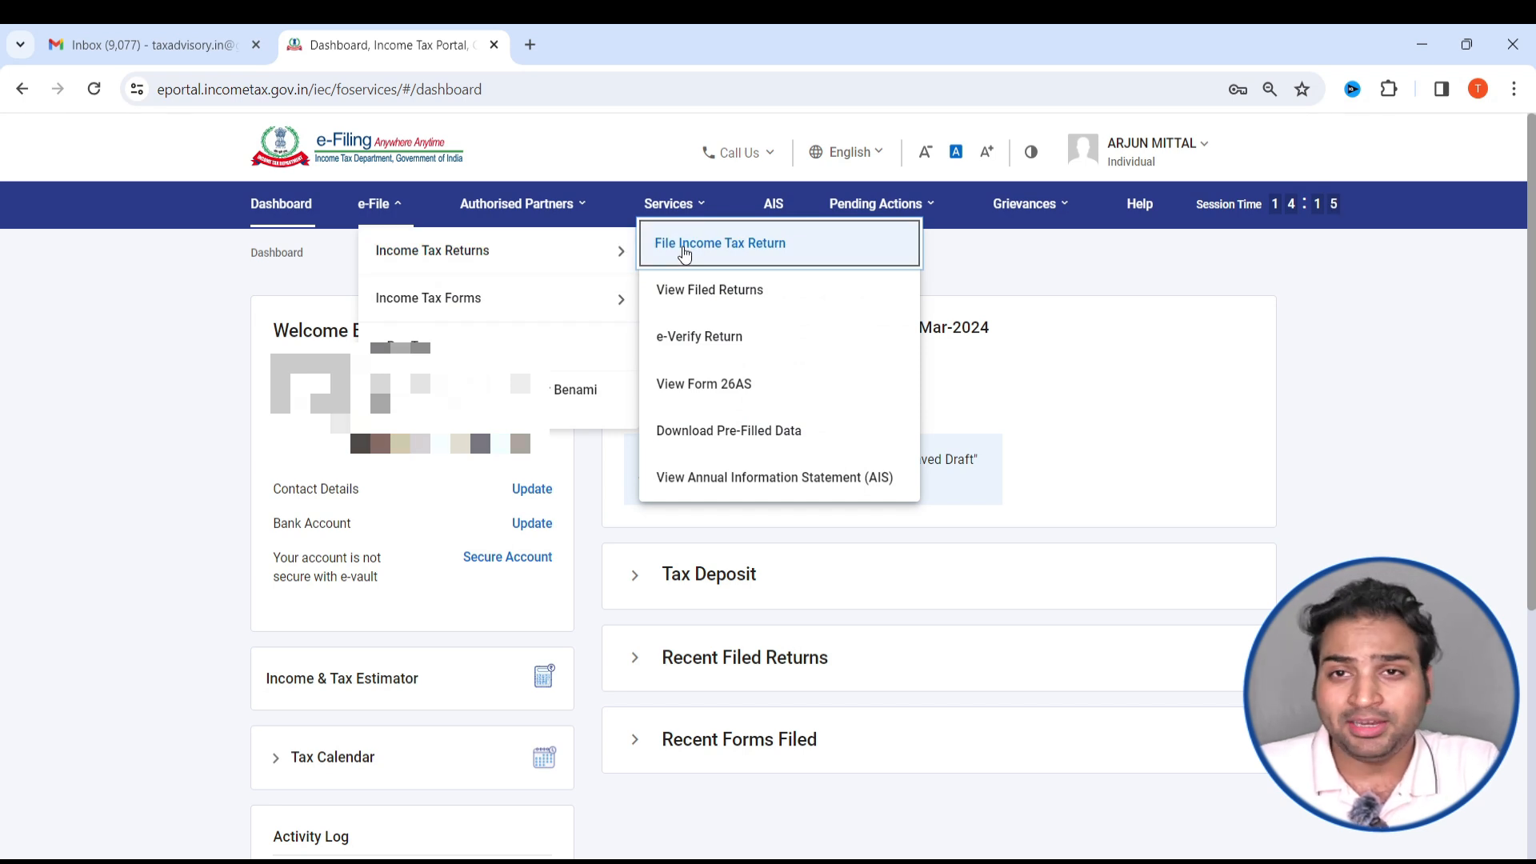
{"action": "key", "text": "alt+Tab"}
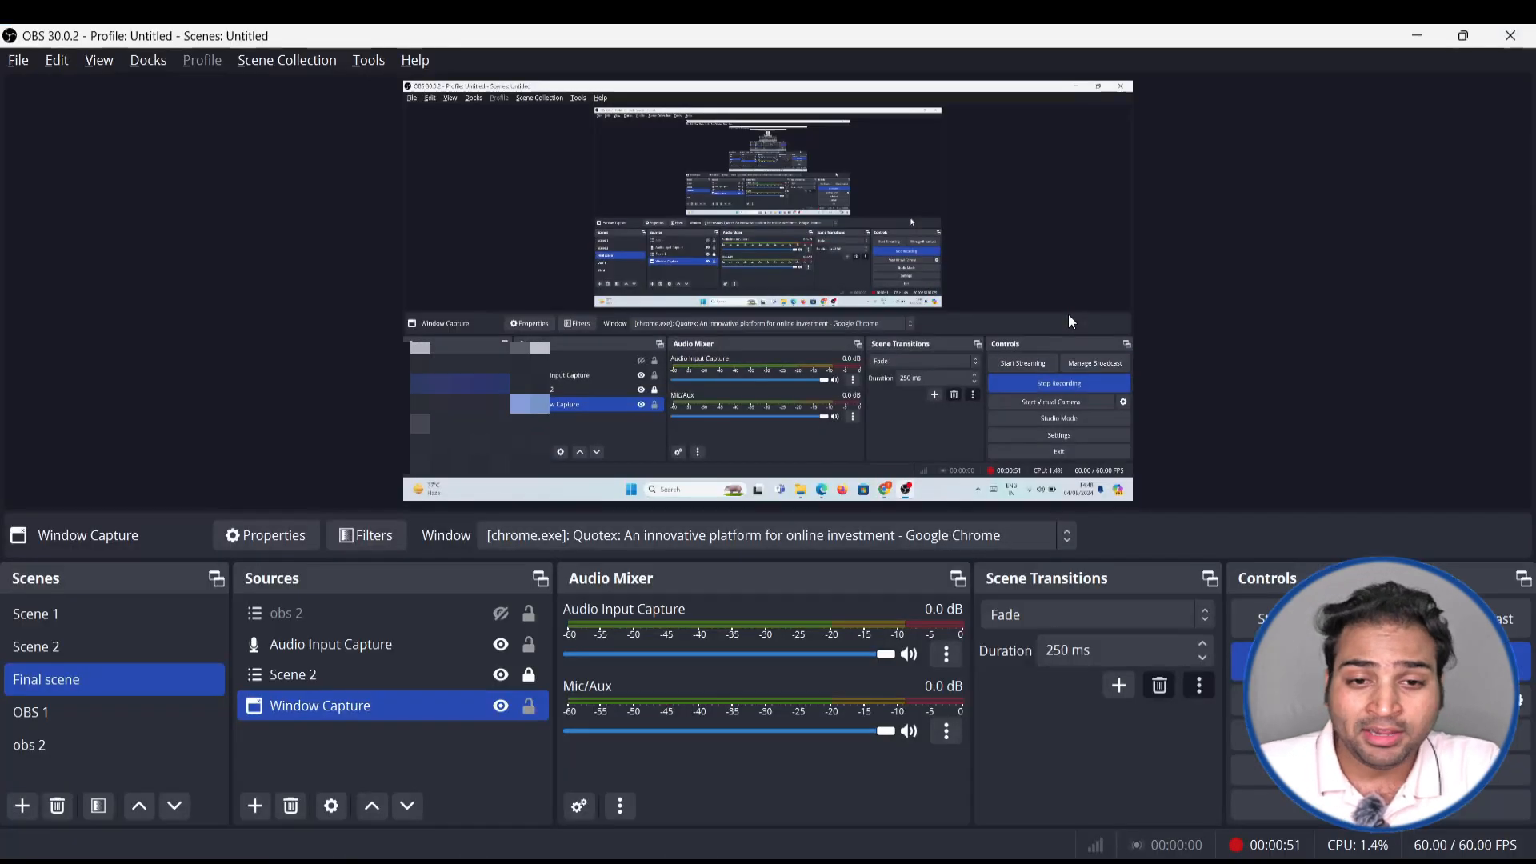
{"action": "key", "text": "alt+Tab"}
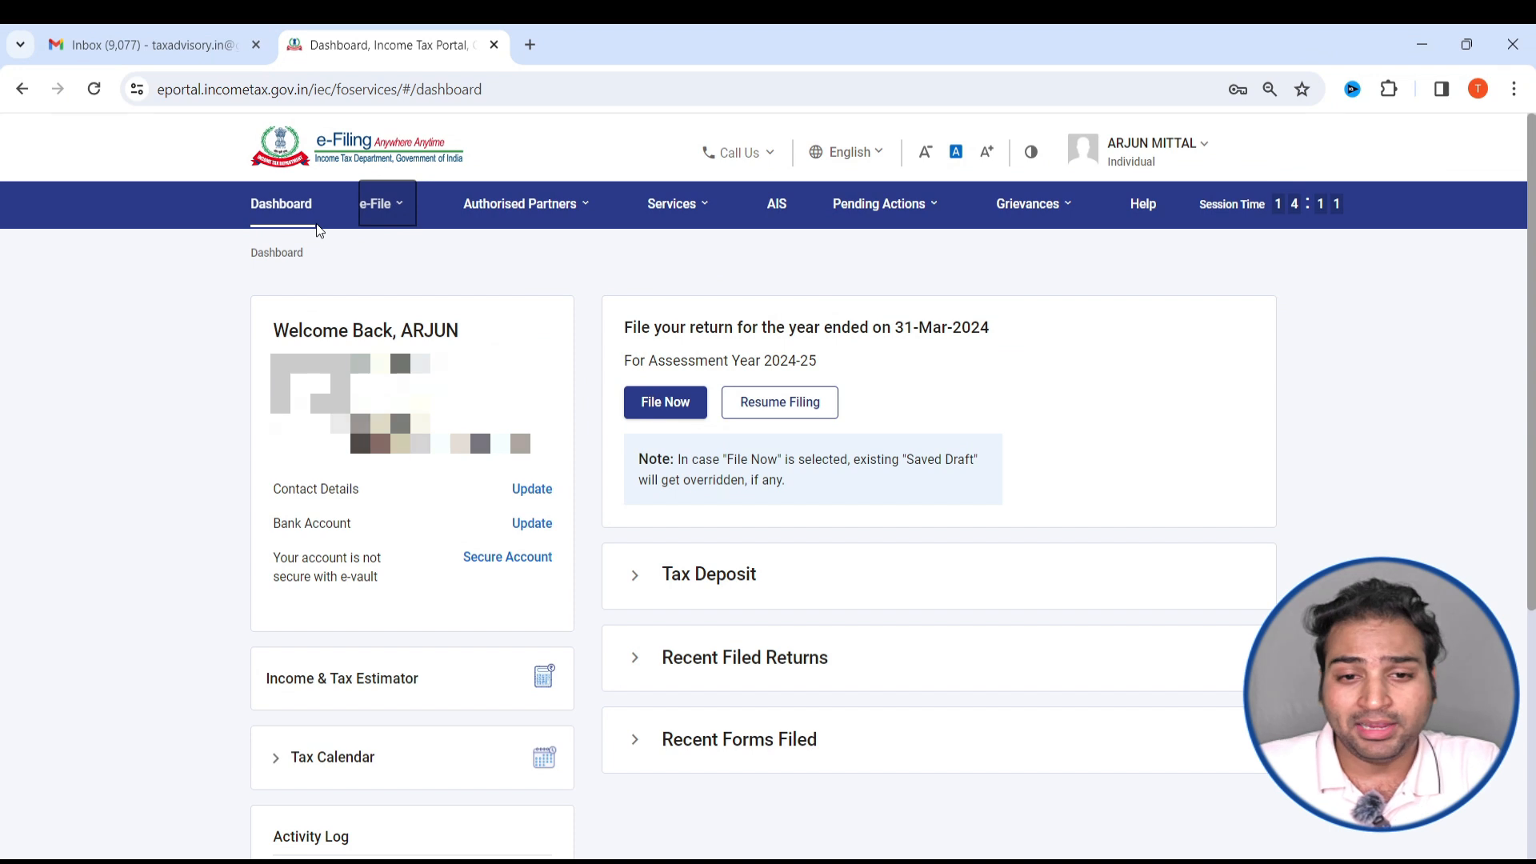
- Open the File Income Tax Return page from the e-filing dashboard
{"action": "mouse_move", "coordinate": [381, 203]}
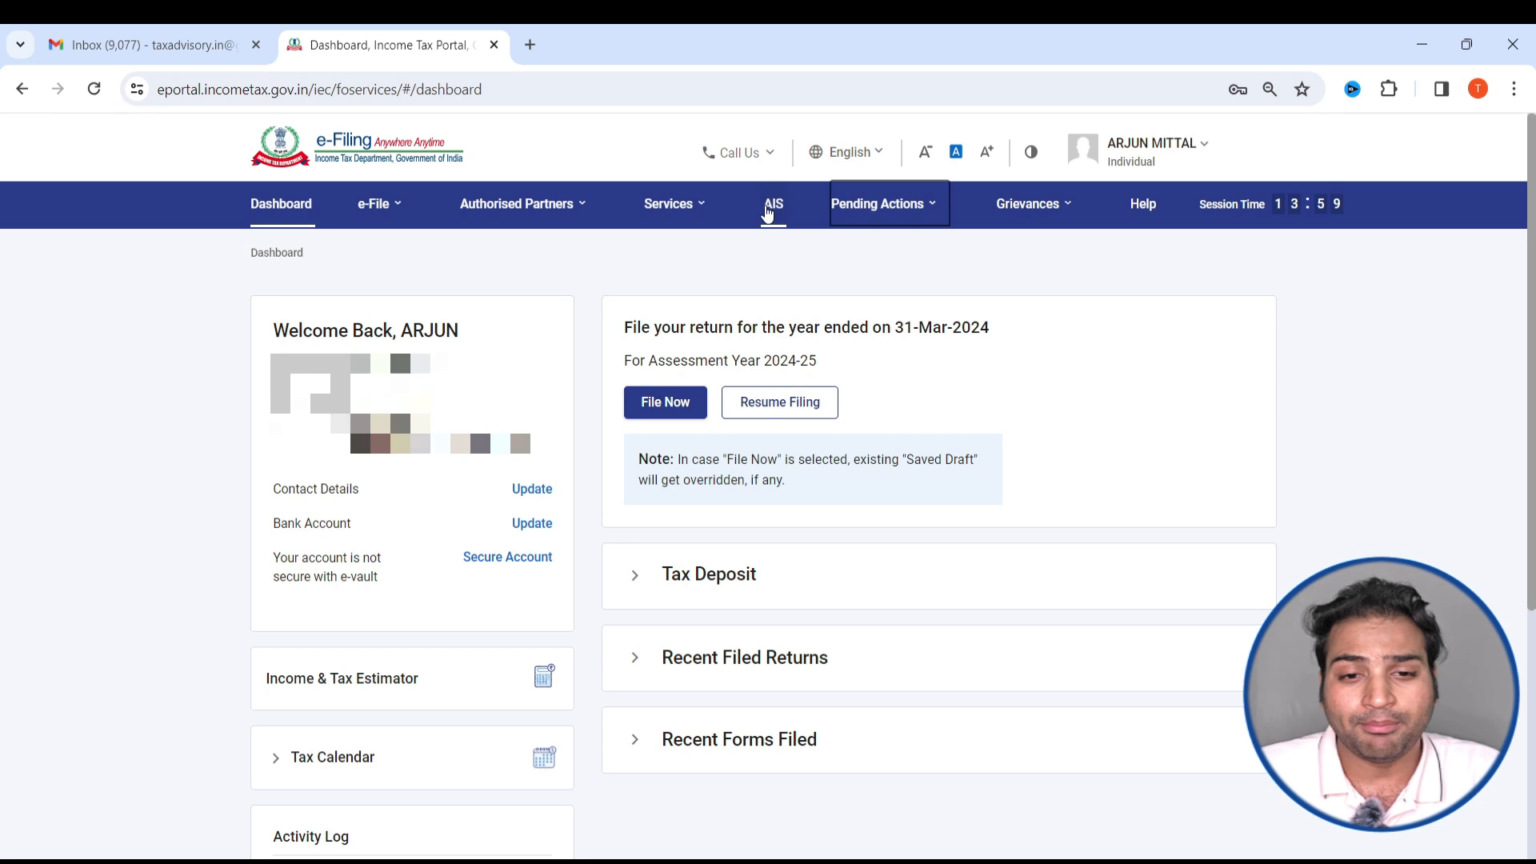
{"action": "left_click", "coordinate": [373, 204]}
{"action": "mouse_move", "coordinate": [463, 257]}
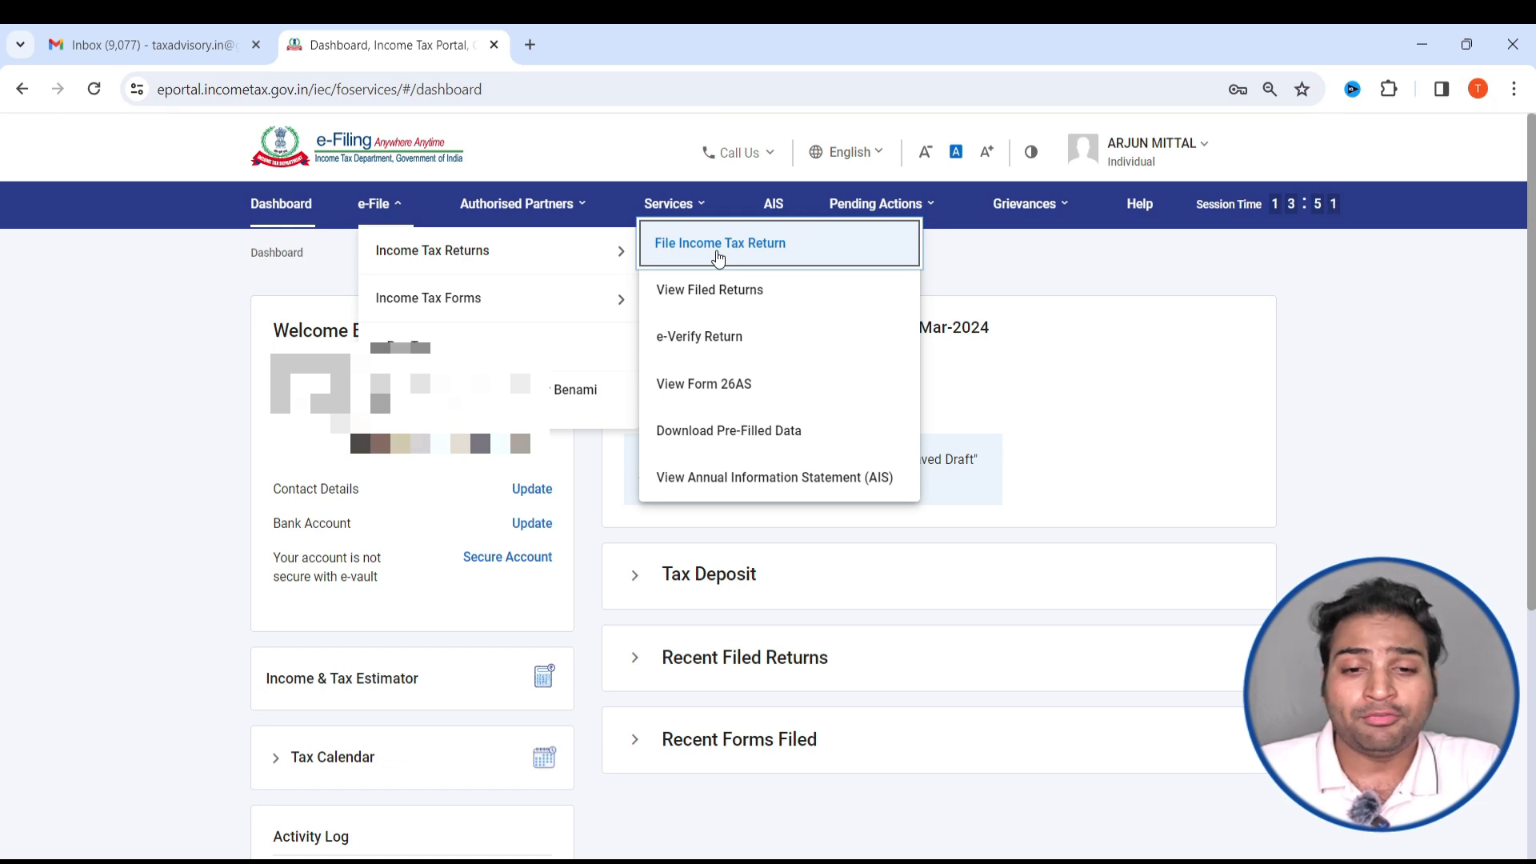
{"action": "left_click", "coordinate": [717, 252]}
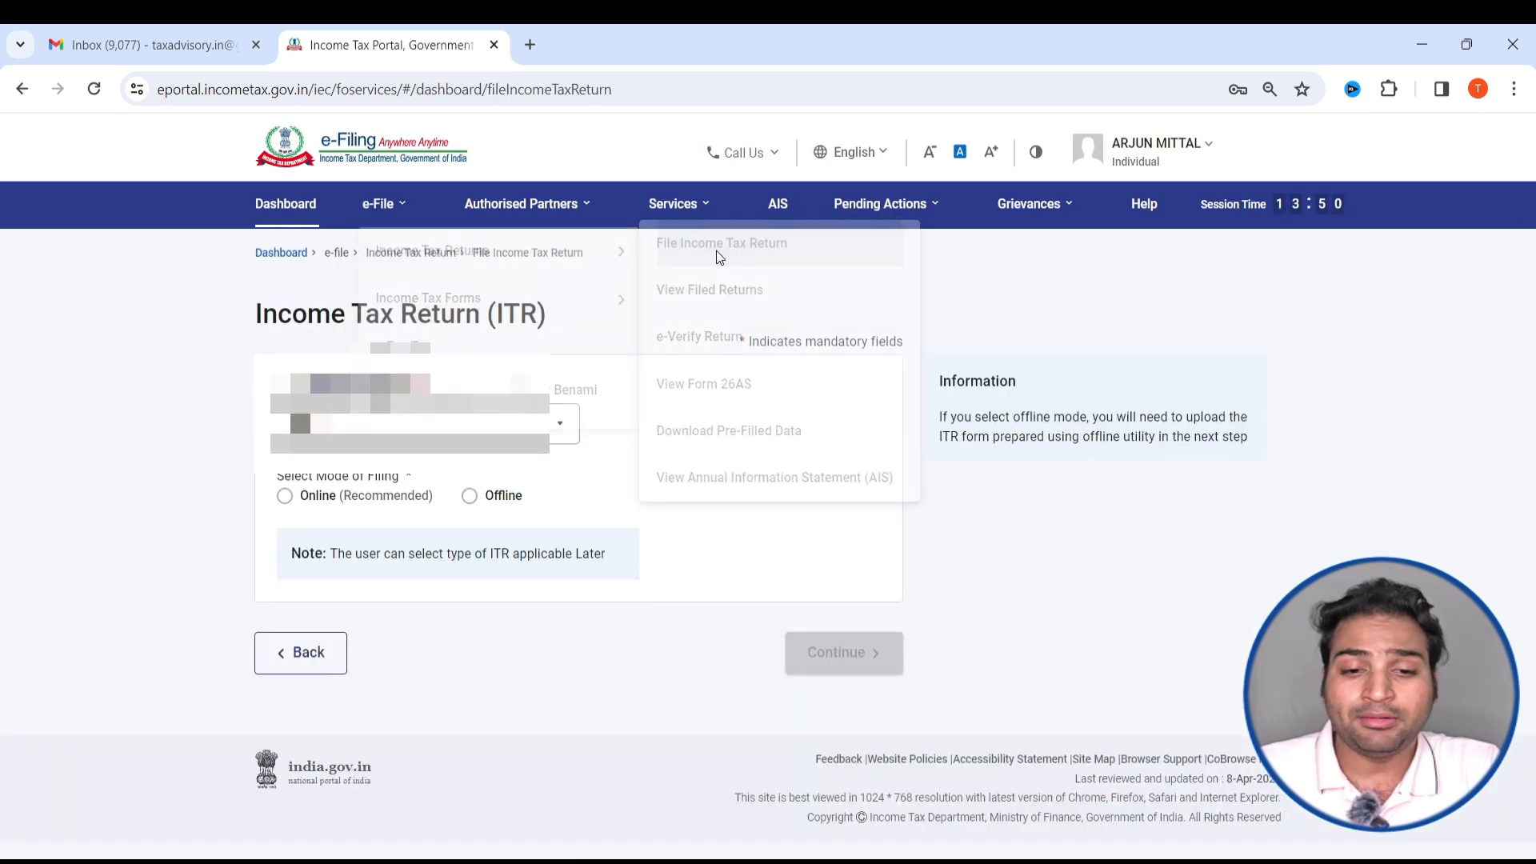
- Choose assessment year 2024-25 with online filing mode and start a new filing instead of resuming the saved draft
{"action": "left_click", "coordinate": [428, 424]}
{"action": "left_click", "coordinate": [372, 505]}
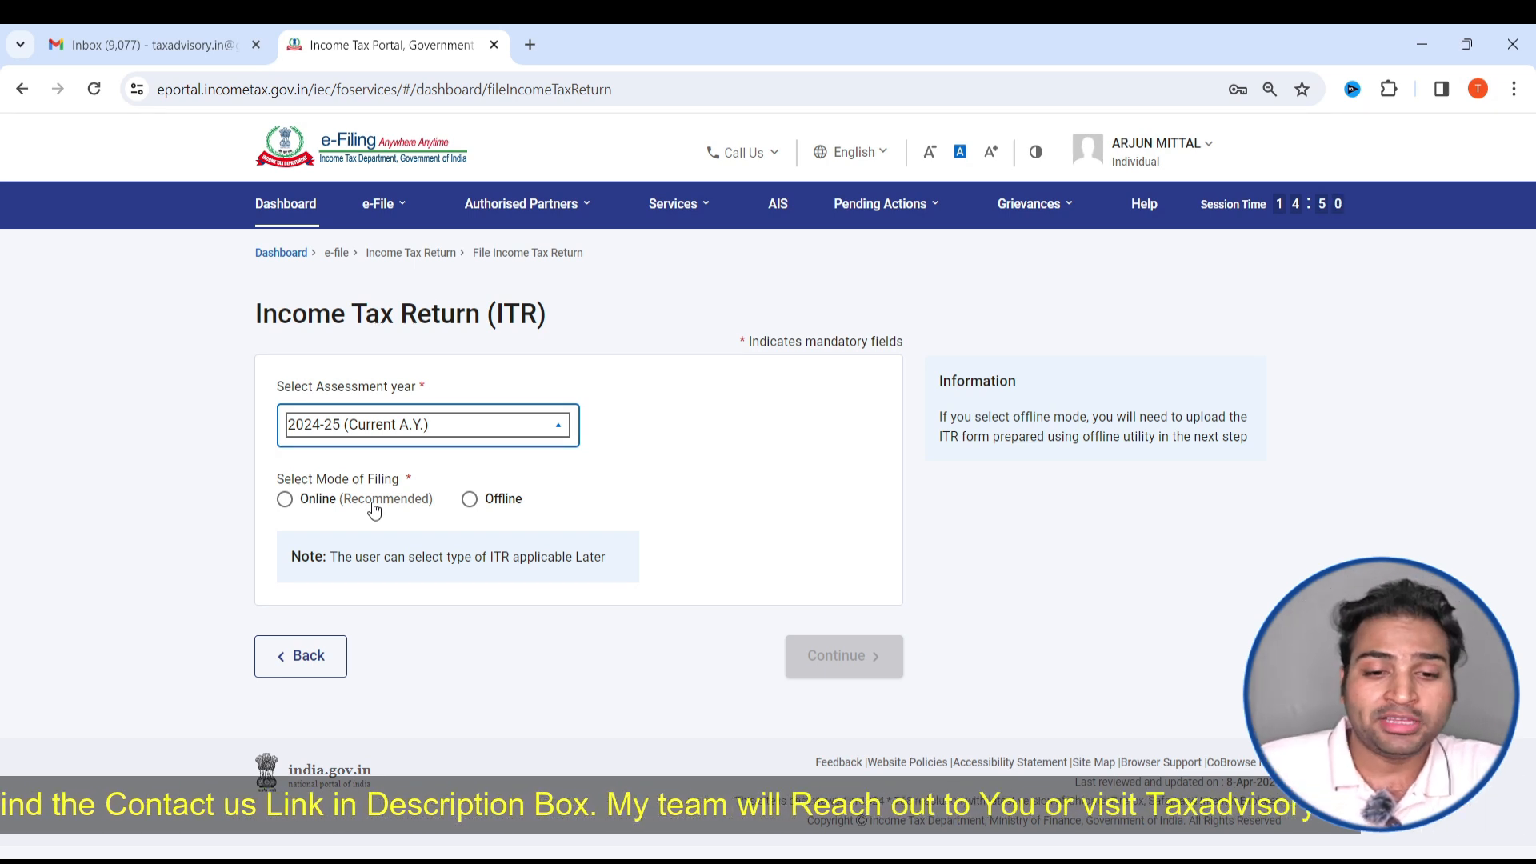
{"action": "left_click", "coordinate": [285, 500]}
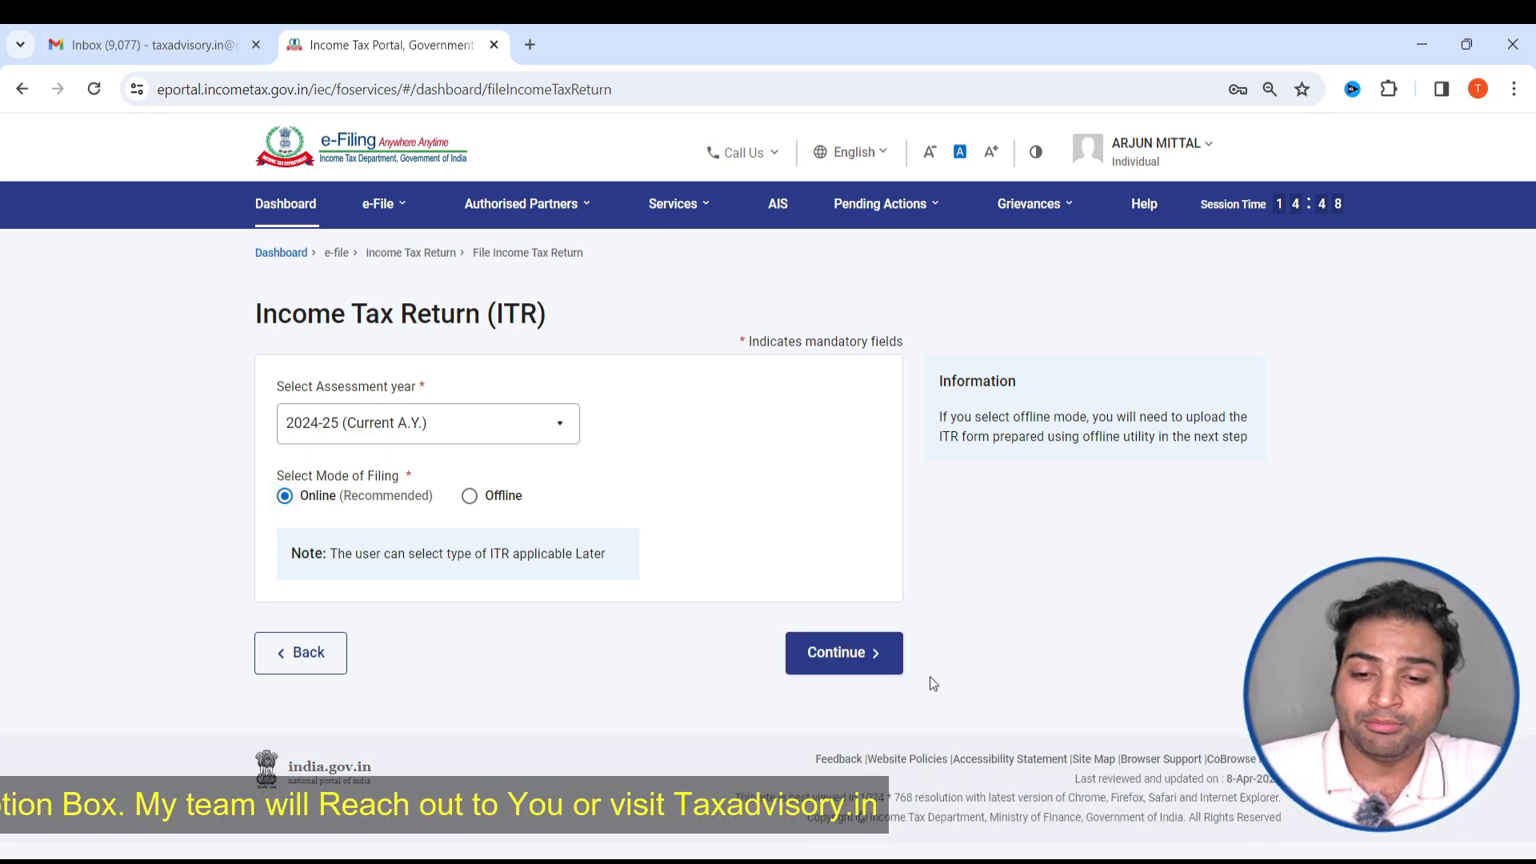
{"action": "left_click", "coordinate": [844, 653]}
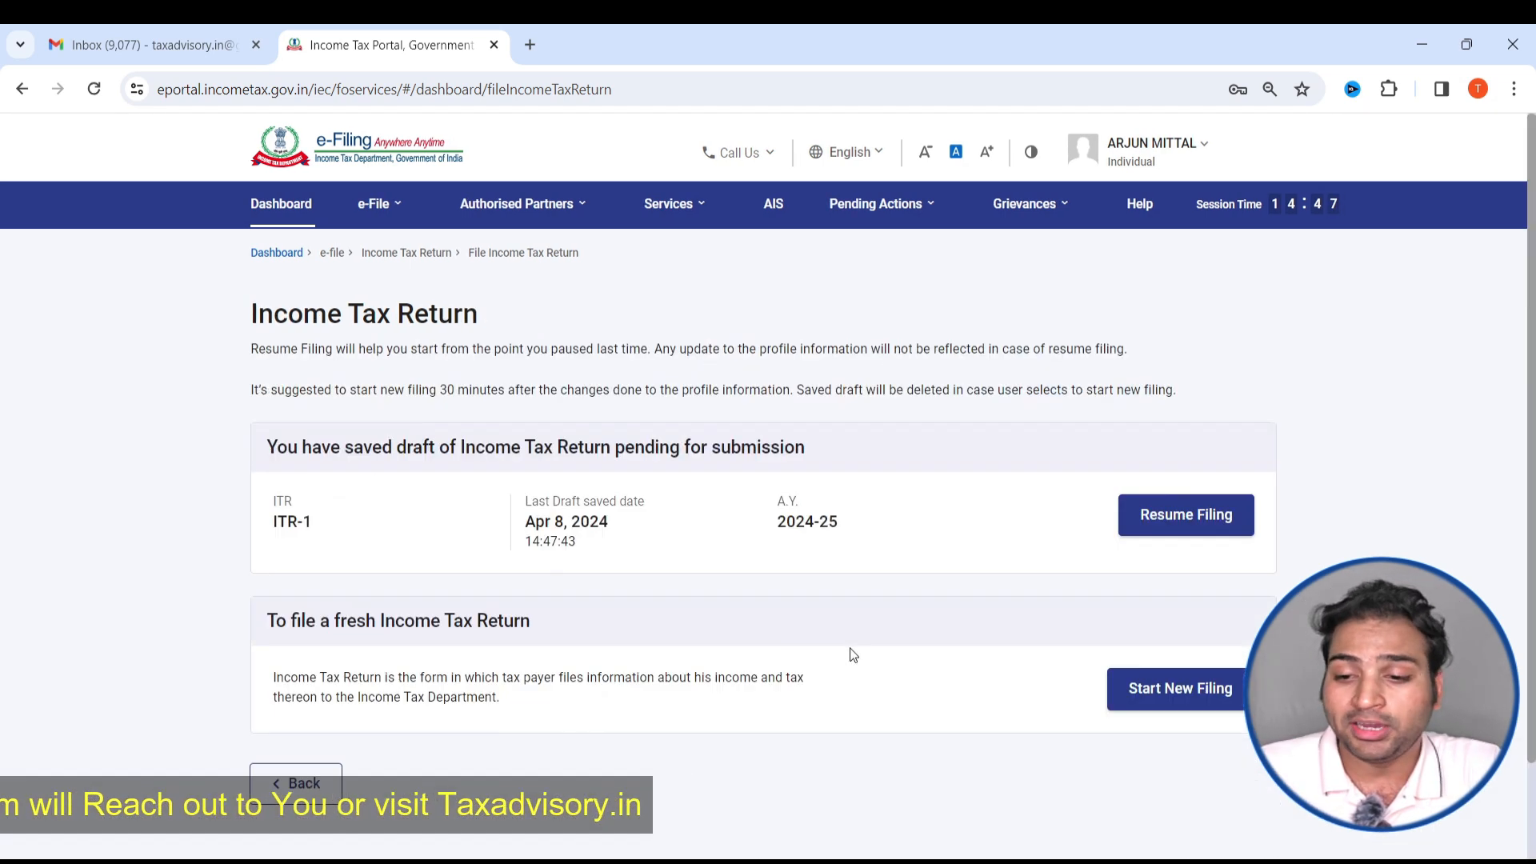
{"action": "left_click", "coordinate": [1169, 707]}
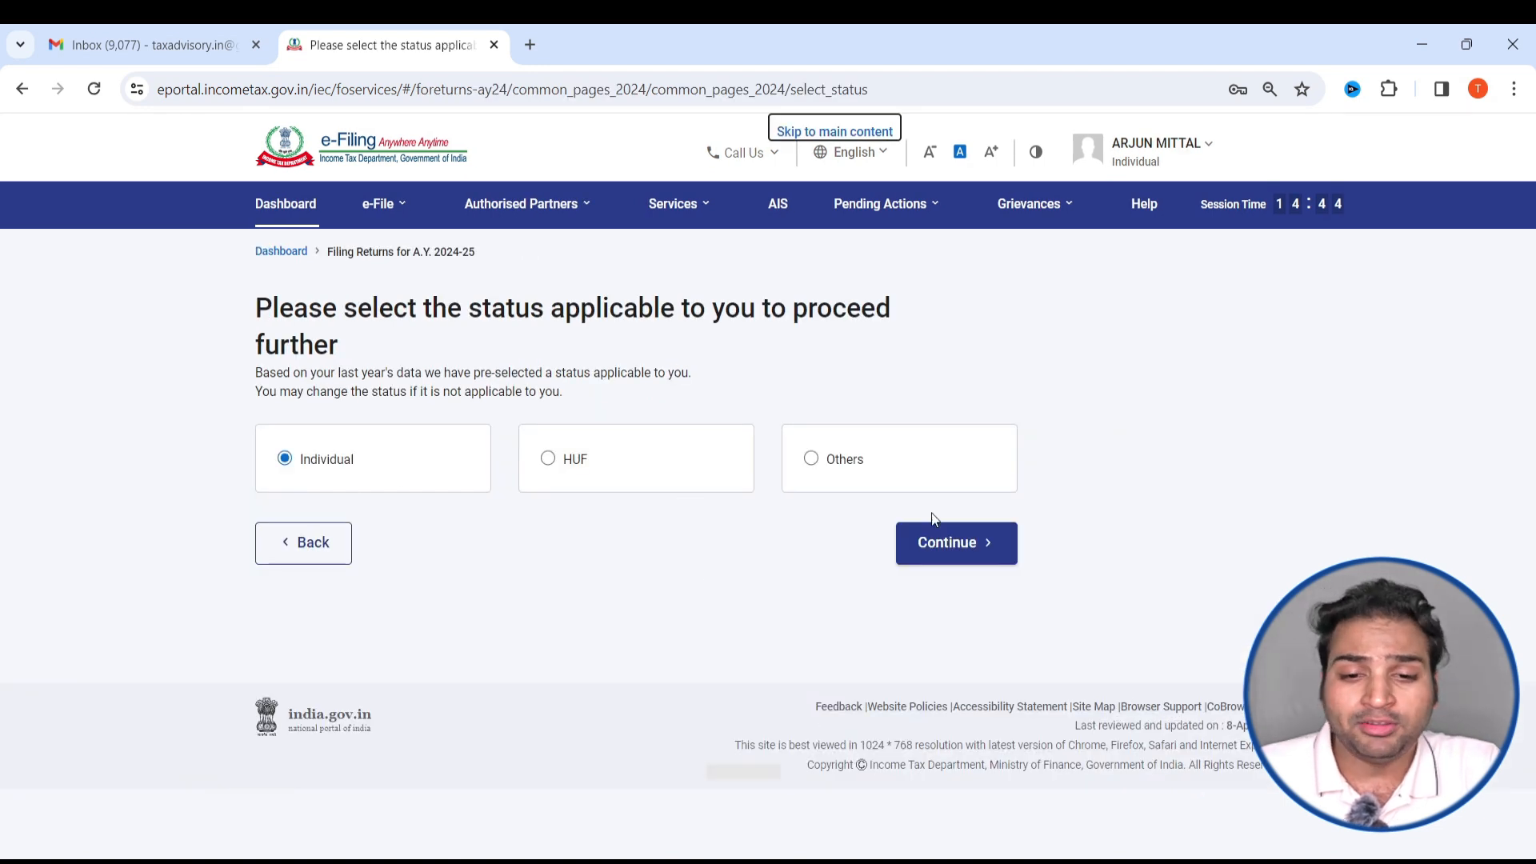
- Continue with Individual status, select the ITR-1 form and get the return started
{"action": "left_click", "coordinate": [960, 542]}
{"action": "left_click", "coordinate": [882, 484]}
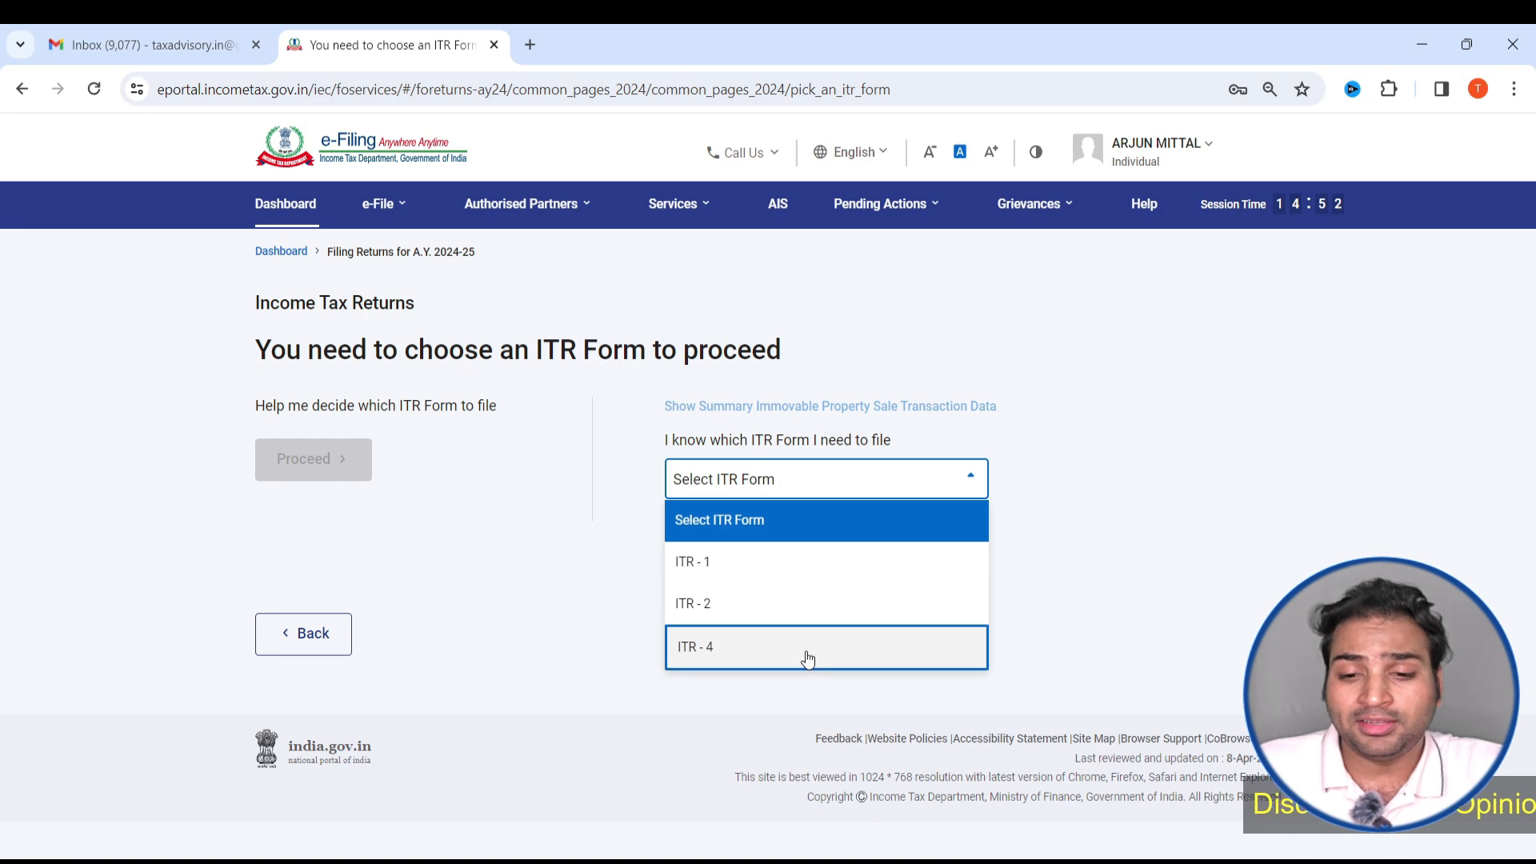
{"action": "left_click", "coordinate": [723, 588]}
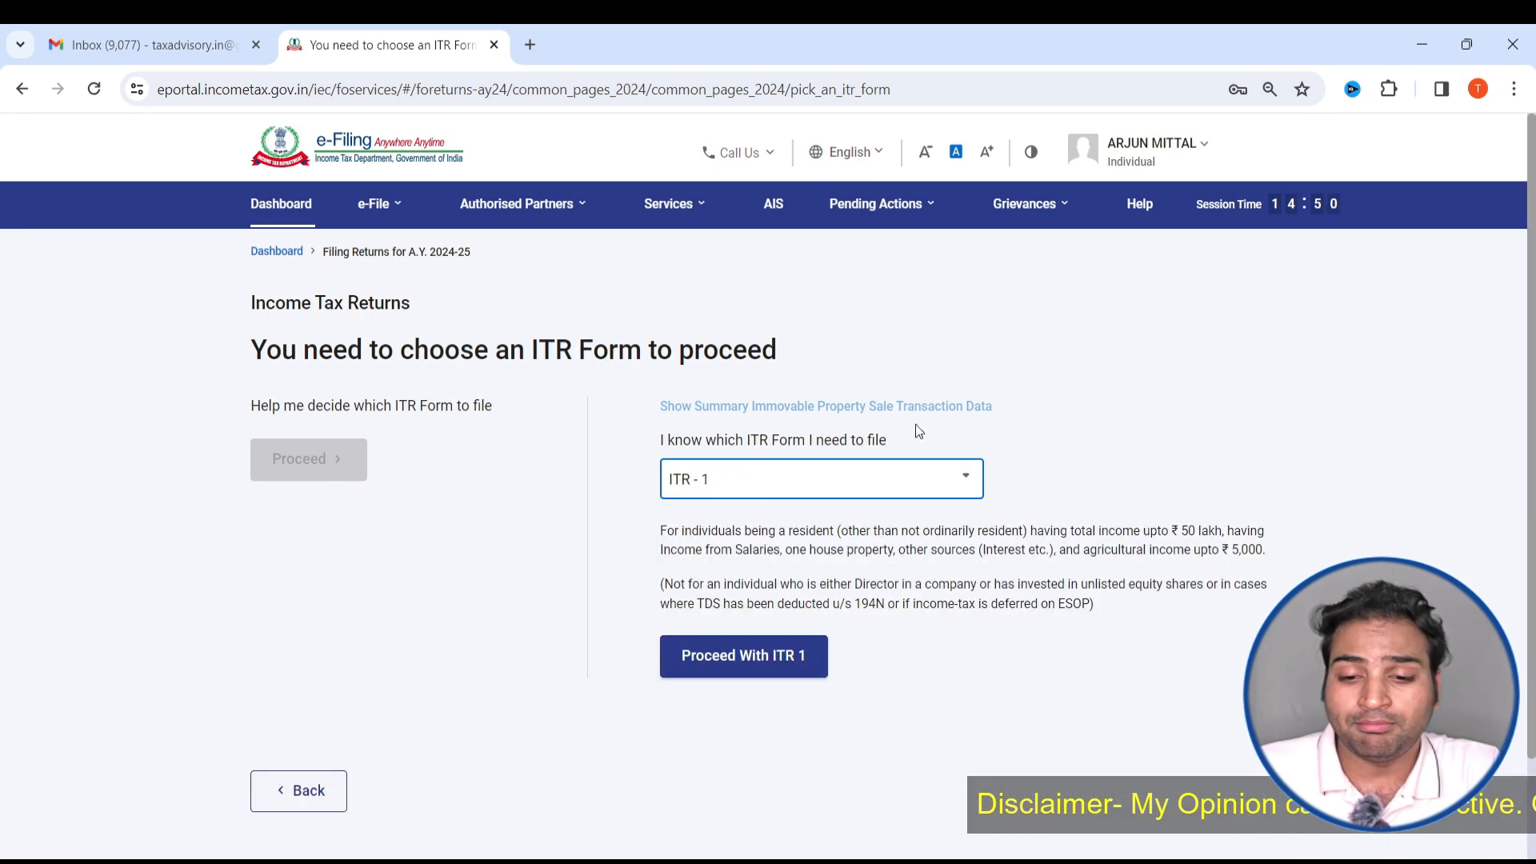
{"action": "left_click", "coordinate": [754, 665]}
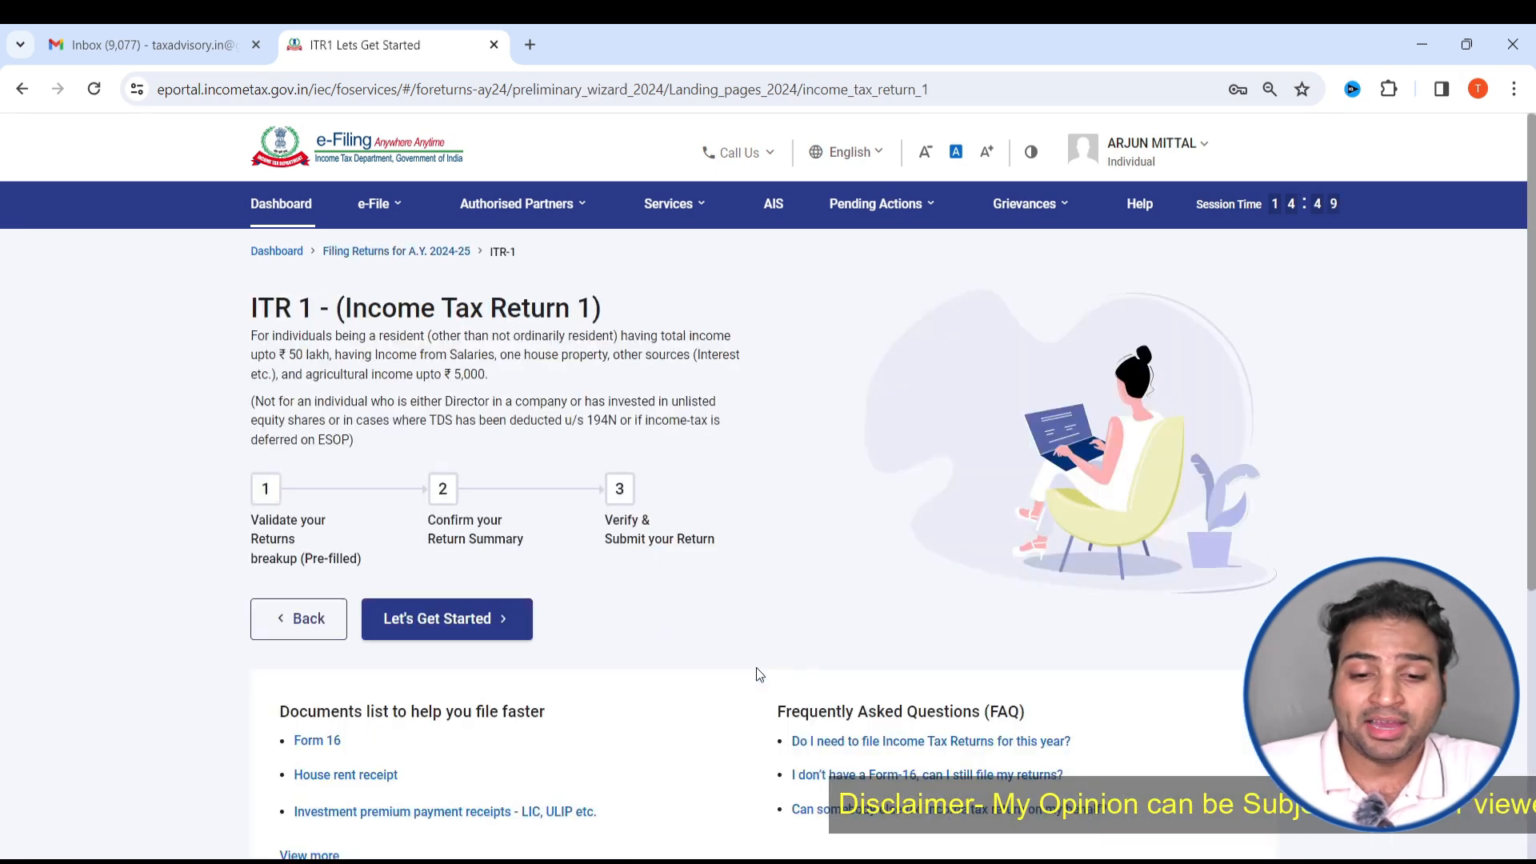
{"action": "left_click", "coordinate": [478, 608]}
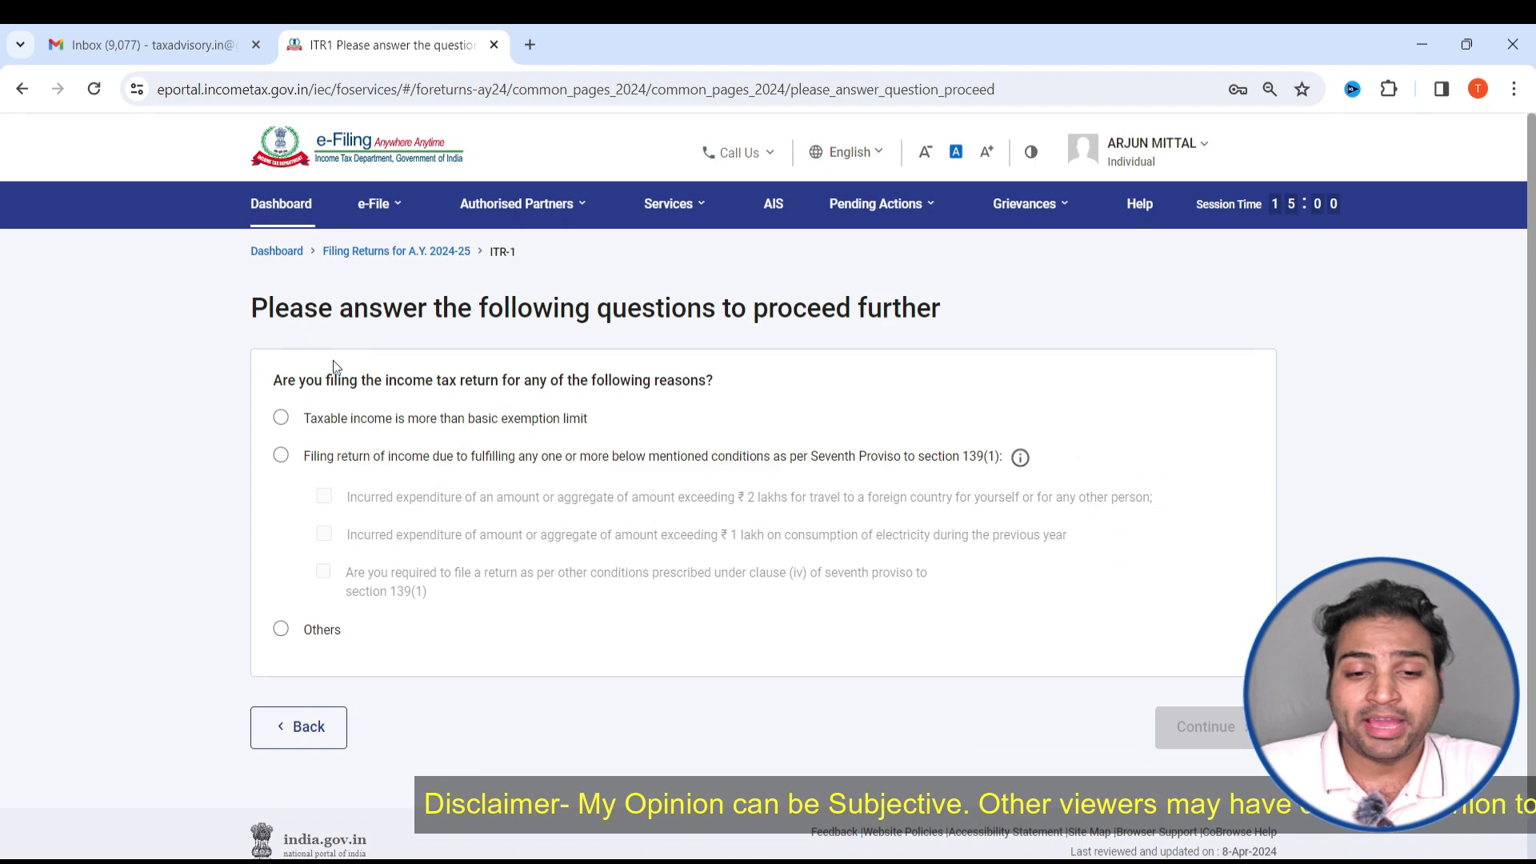
- Give Others as the reason for filing the income tax return and continue
{"action": "left_click_drag", "start_coordinate": [326, 381], "coordinate": [472, 377]}
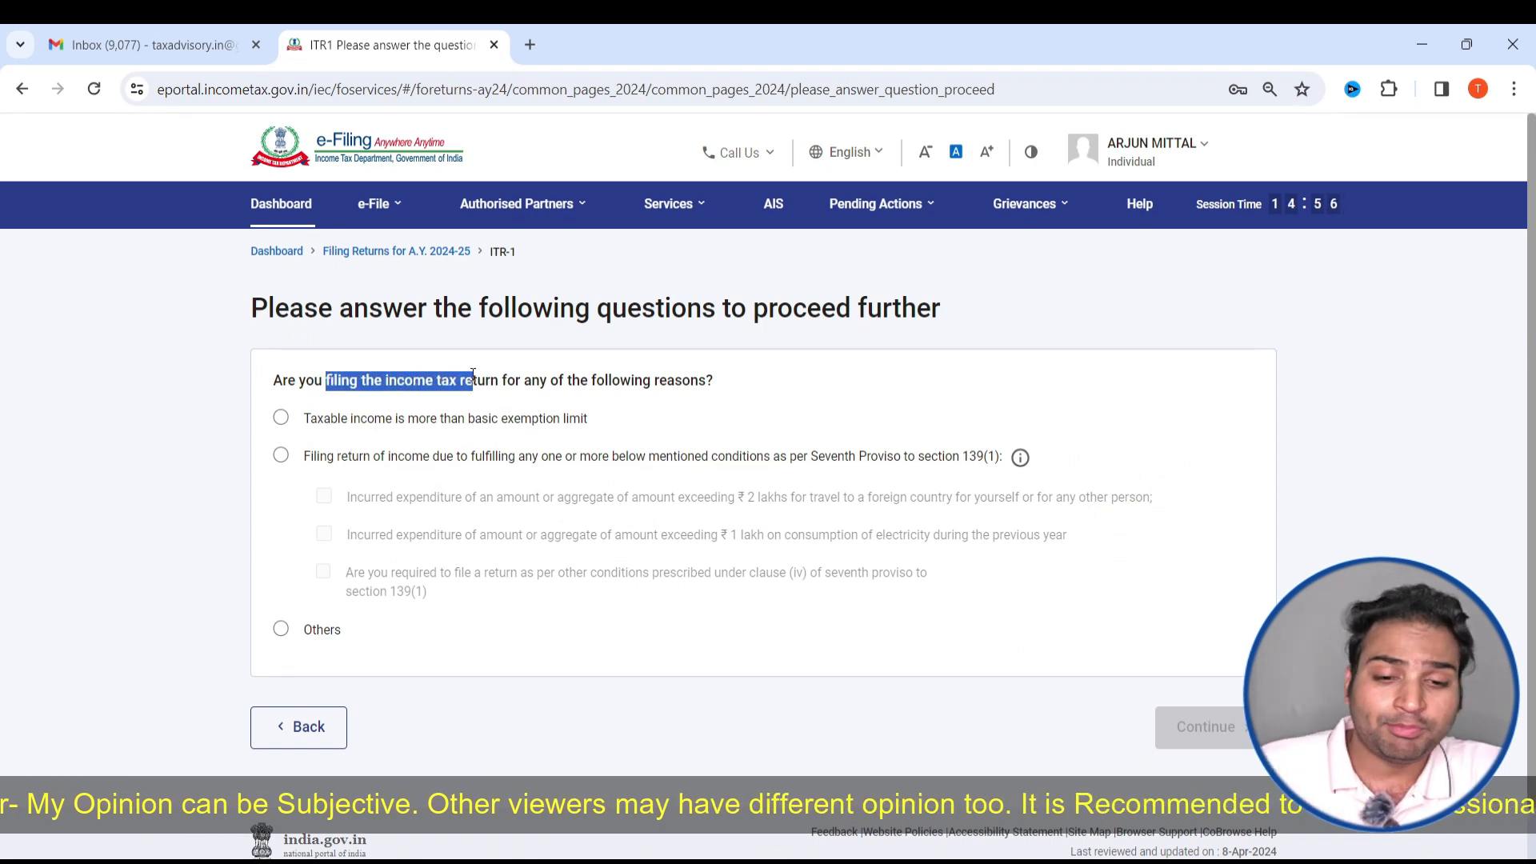
{"action": "left_click", "coordinate": [281, 629]}
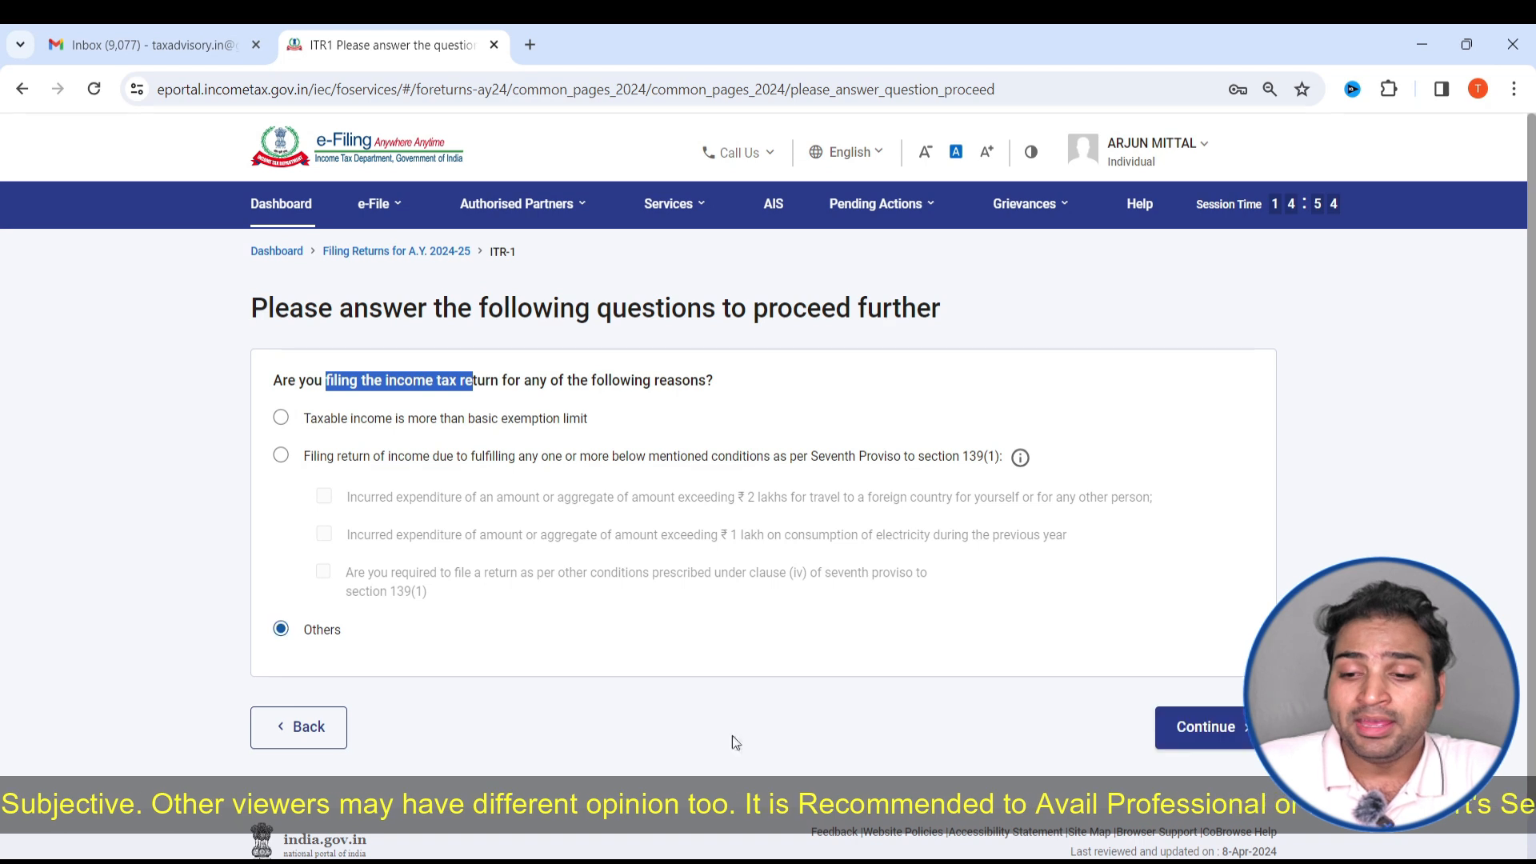
{"action": "left_click", "coordinate": [1200, 740]}
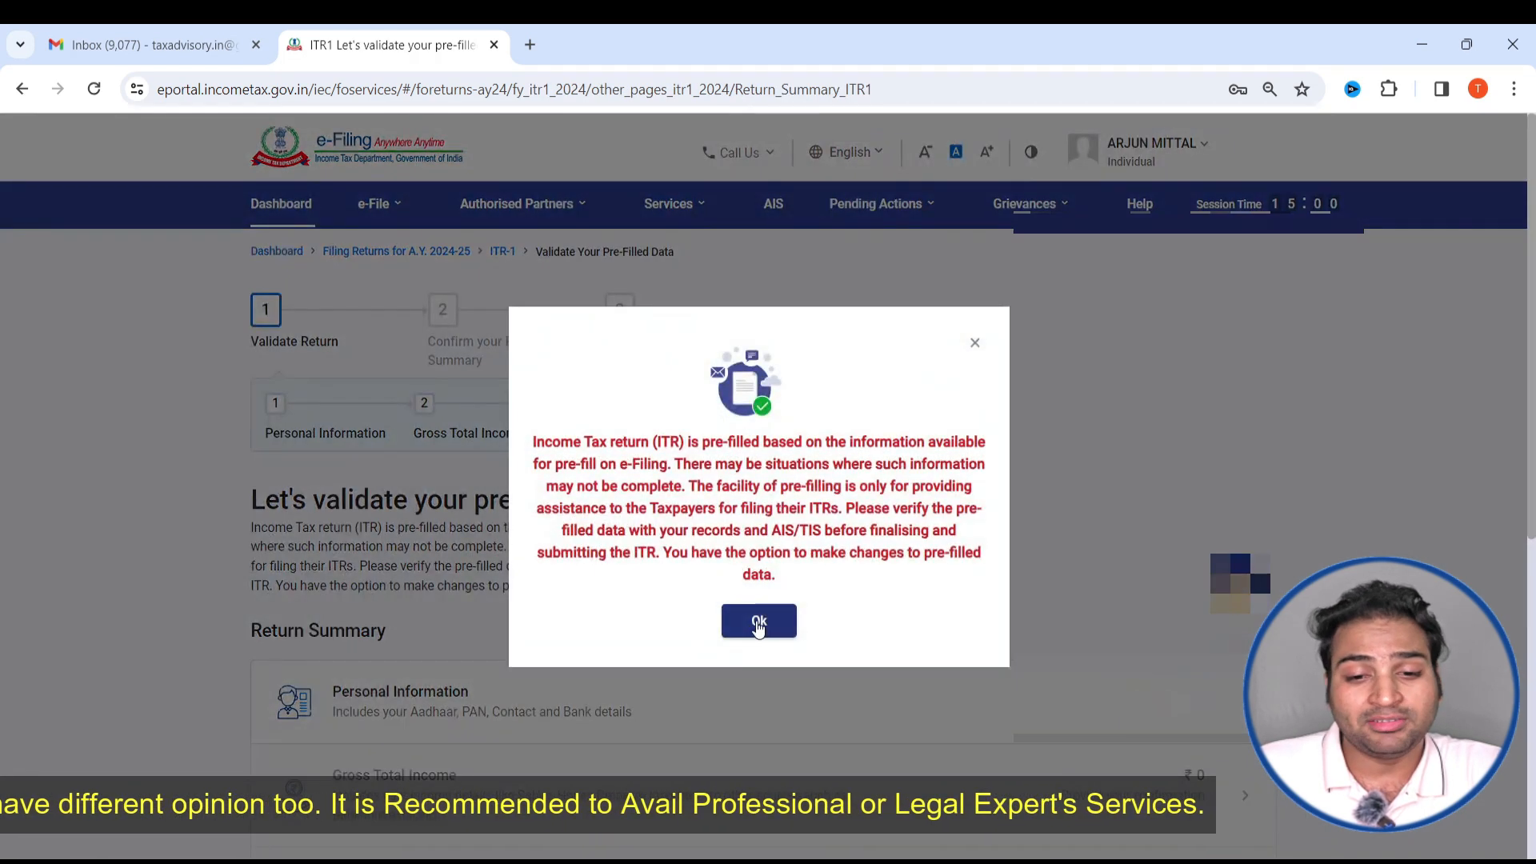
- Open the Personal Information section of the return summary
{"action": "left_click", "coordinate": [752, 620]}
{"action": "scroll", "coordinate": [722, 528], "scroll_direction": "down", "scroll_amount": 5}
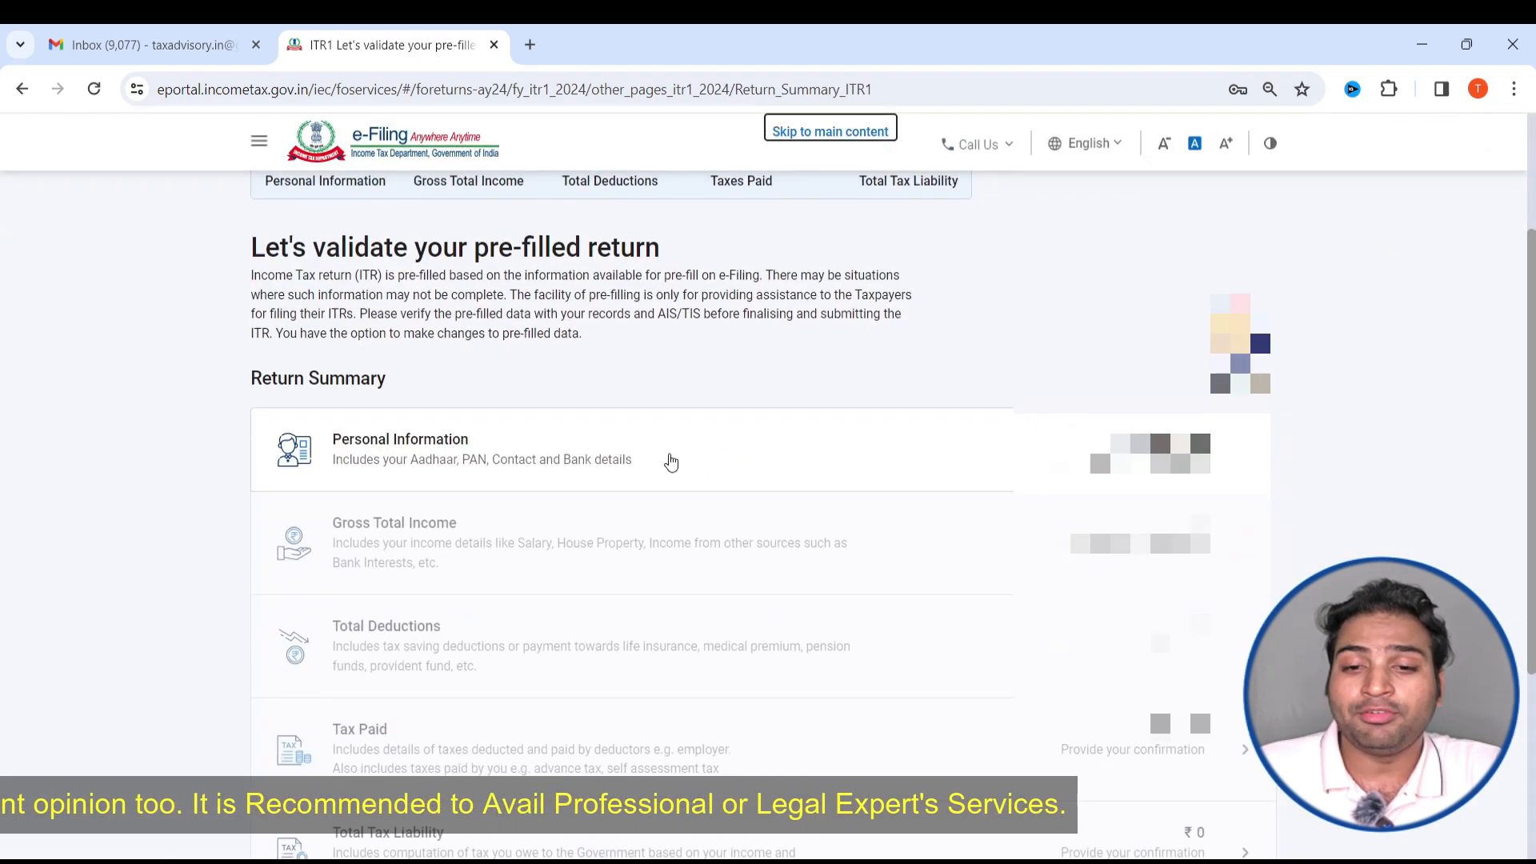
{"action": "left_click", "coordinate": [712, 253]}
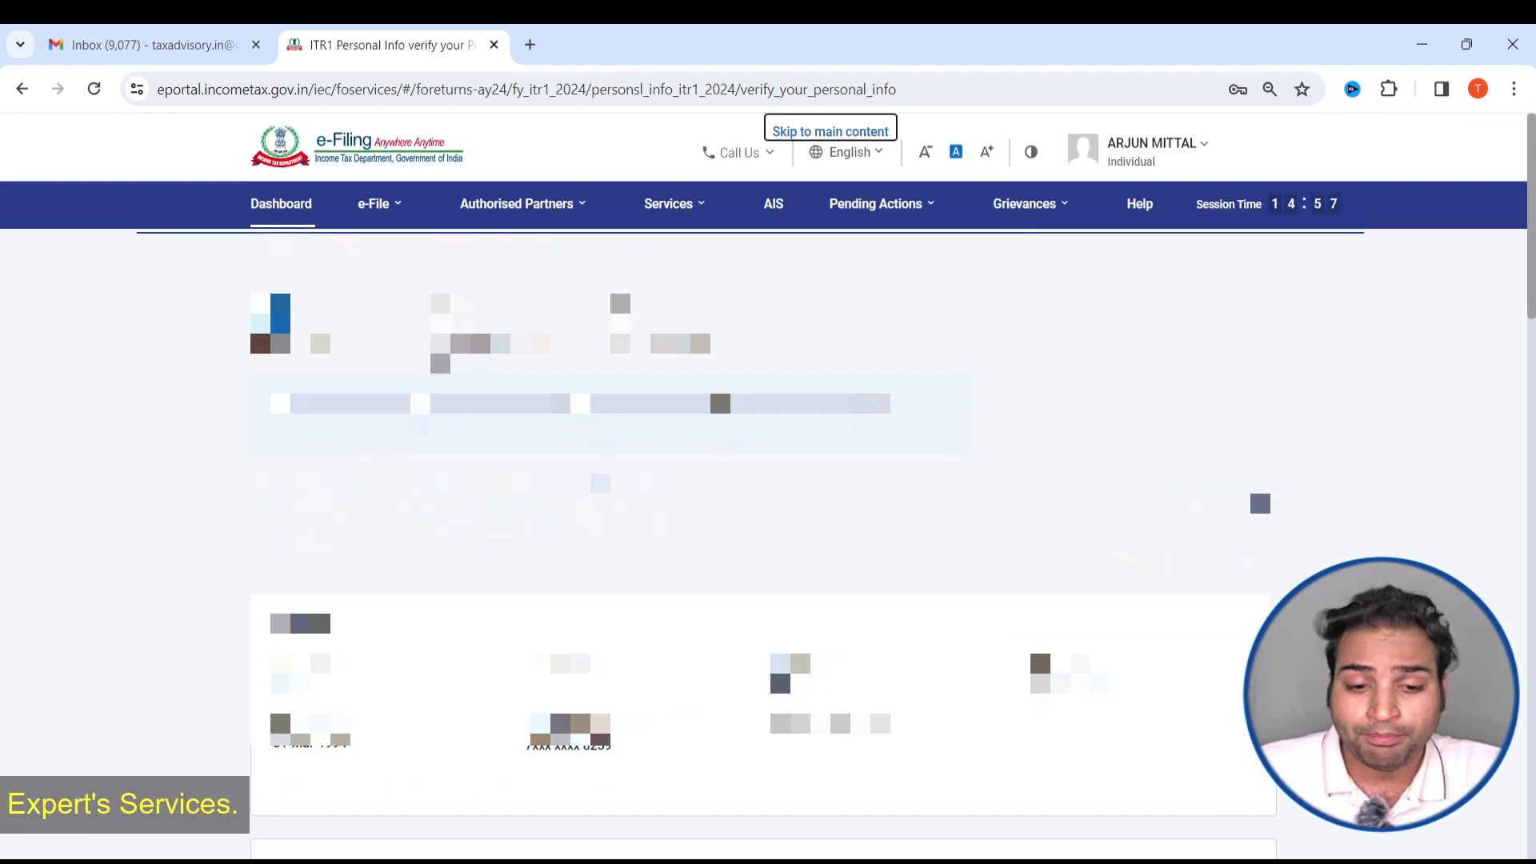
- Set the Nature of Employment to Others in the personal information
{"action": "scroll", "coordinate": [763, 512], "scroll_direction": "down", "scroll_amount": 4}
{"action": "scroll", "coordinate": [763, 511], "scroll_direction": "down", "scroll_amount": 6}
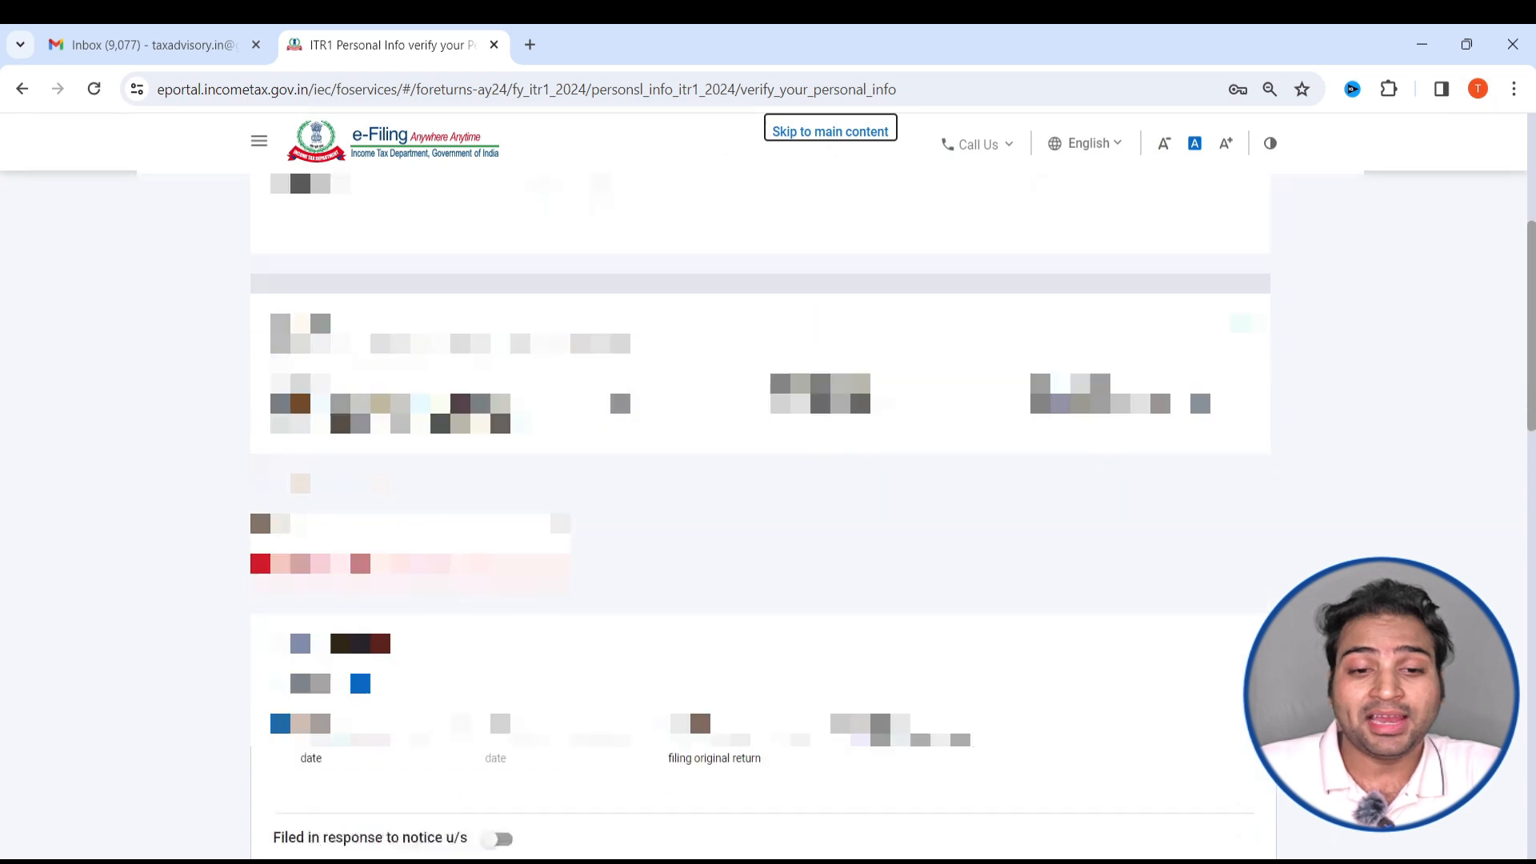
{"action": "left_click", "coordinate": [411, 231]}
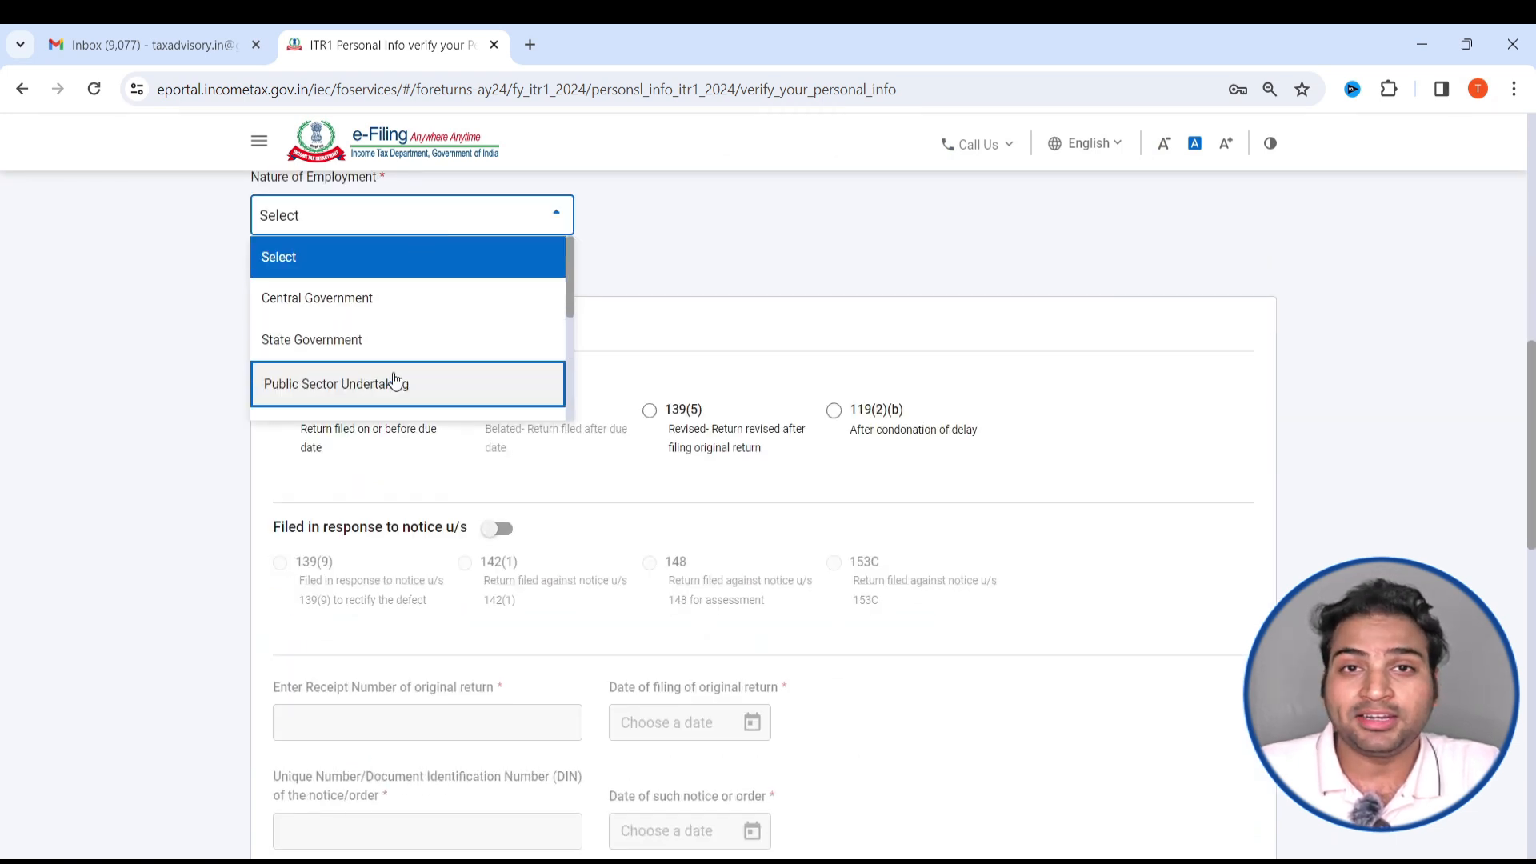
{"action": "scroll", "coordinate": [395, 382], "scroll_direction": "down", "scroll_amount": 1}
{"action": "scroll", "coordinate": [396, 382], "scroll_direction": "down", "scroll_amount": 1}
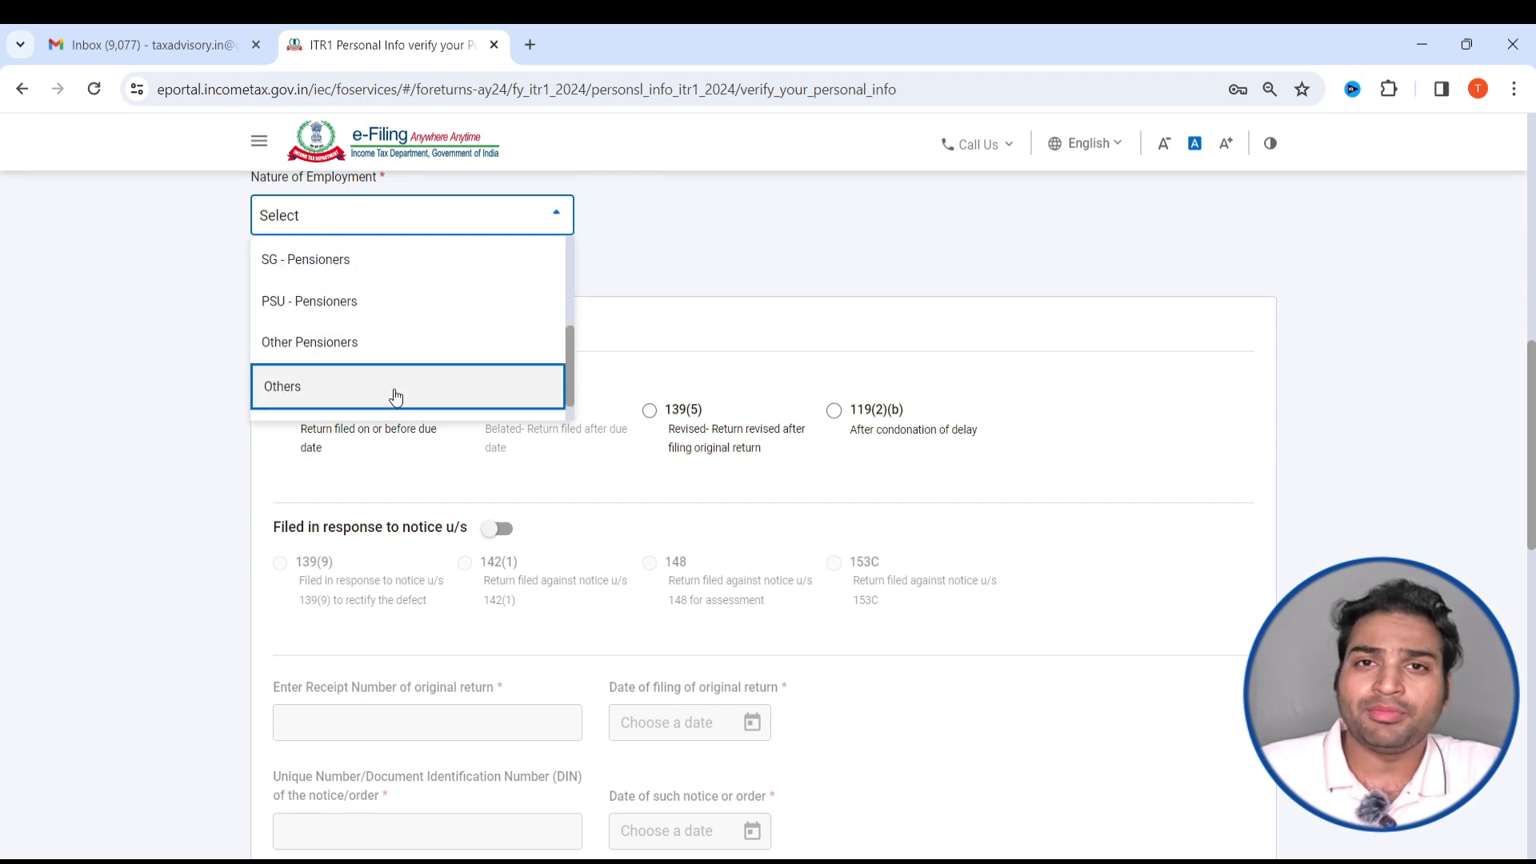
{"action": "scroll", "coordinate": [395, 395], "scroll_direction": "up", "scroll_amount": 2}
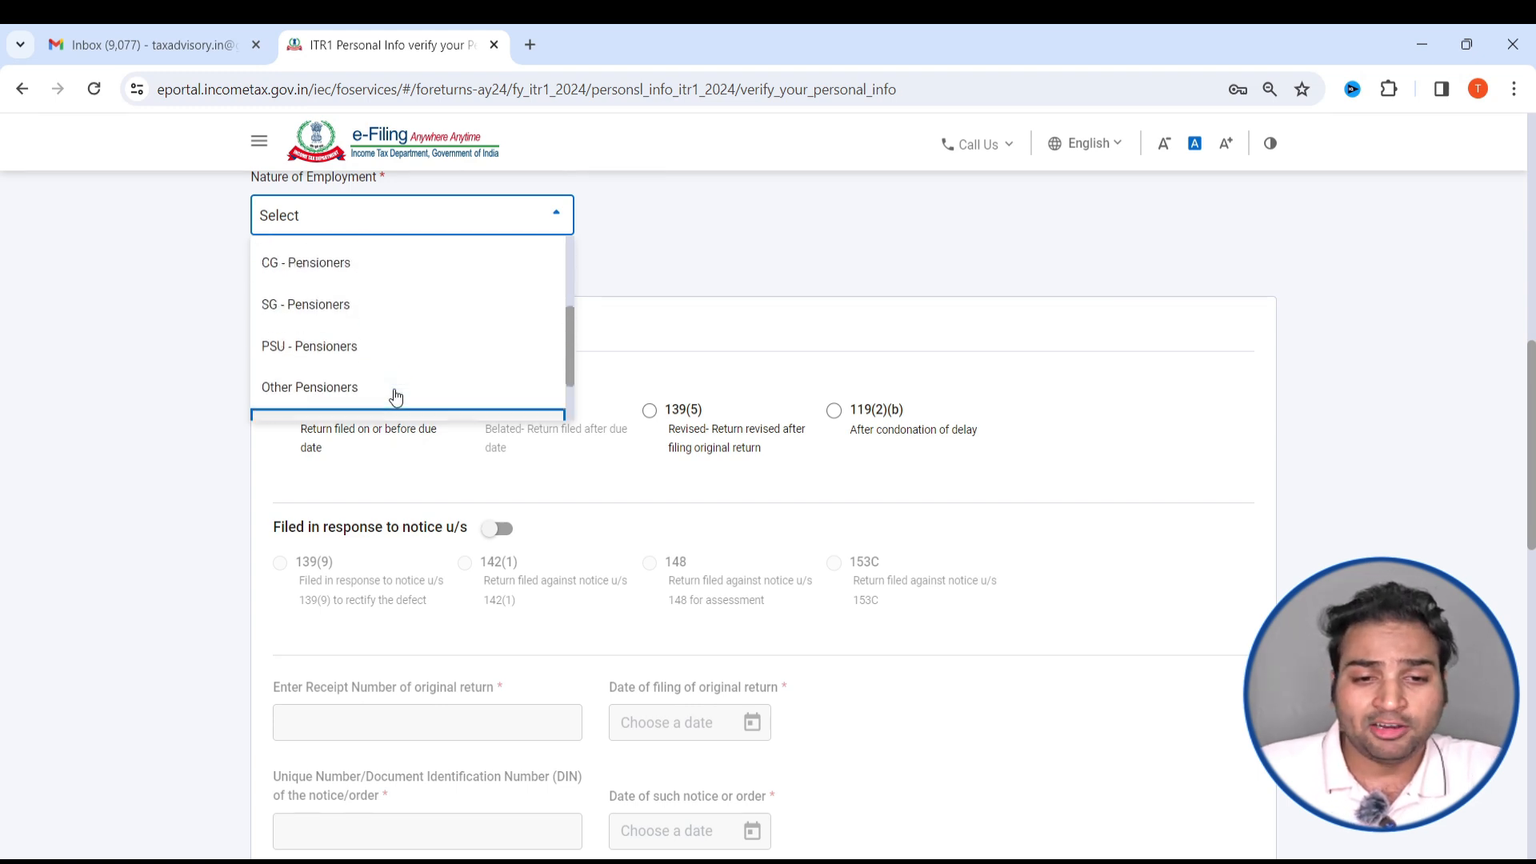
{"action": "scroll", "coordinate": [352, 308], "scroll_direction": "down", "scroll_amount": 1}
{"action": "scroll", "coordinate": [320, 366], "scroll_direction": "down", "scroll_amount": 1}
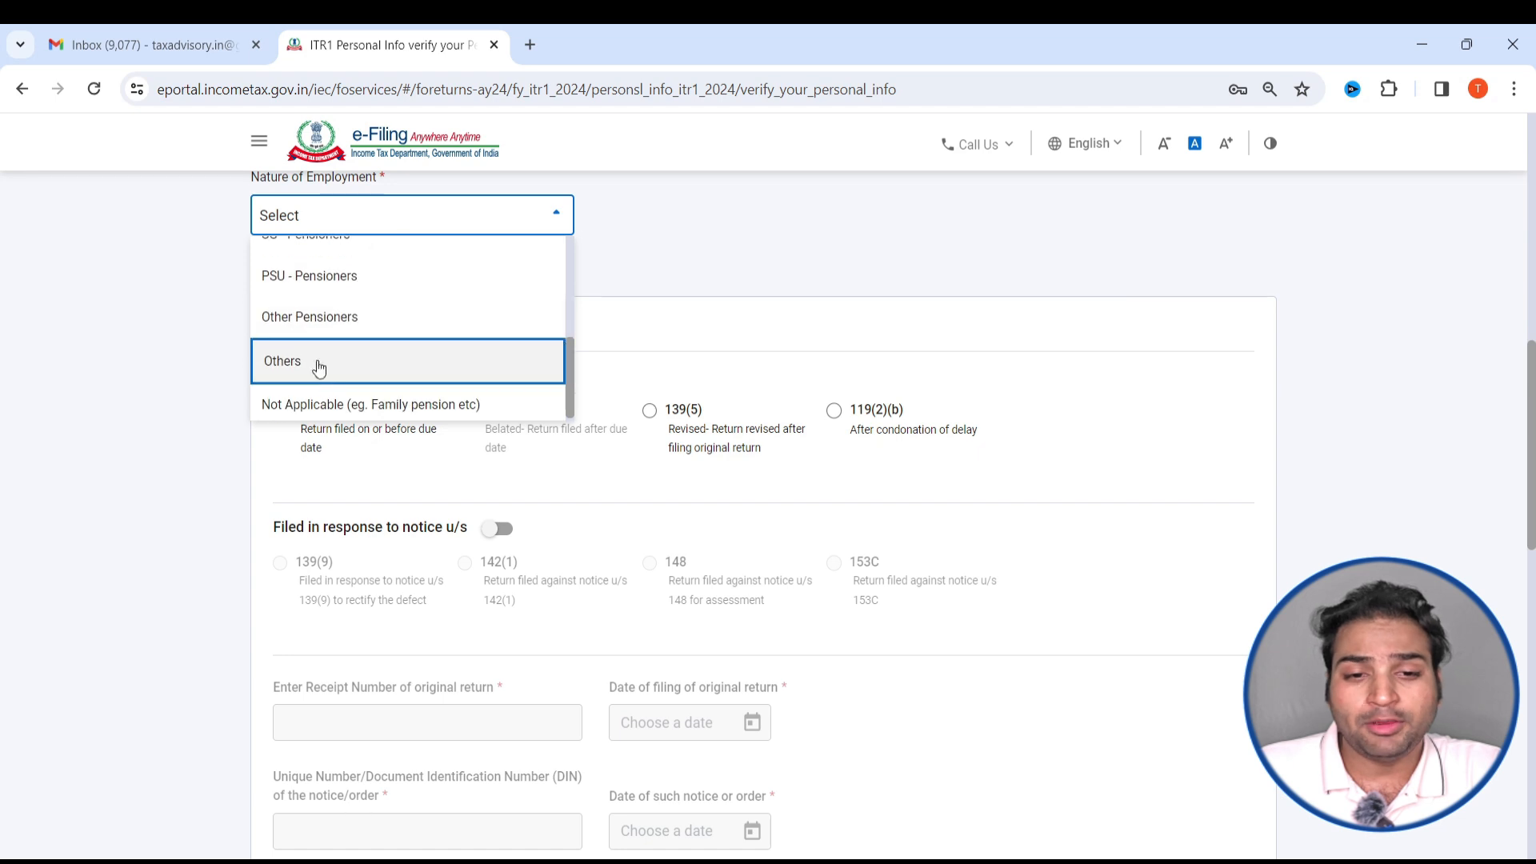
{"action": "left_click", "coordinate": [333, 384]}
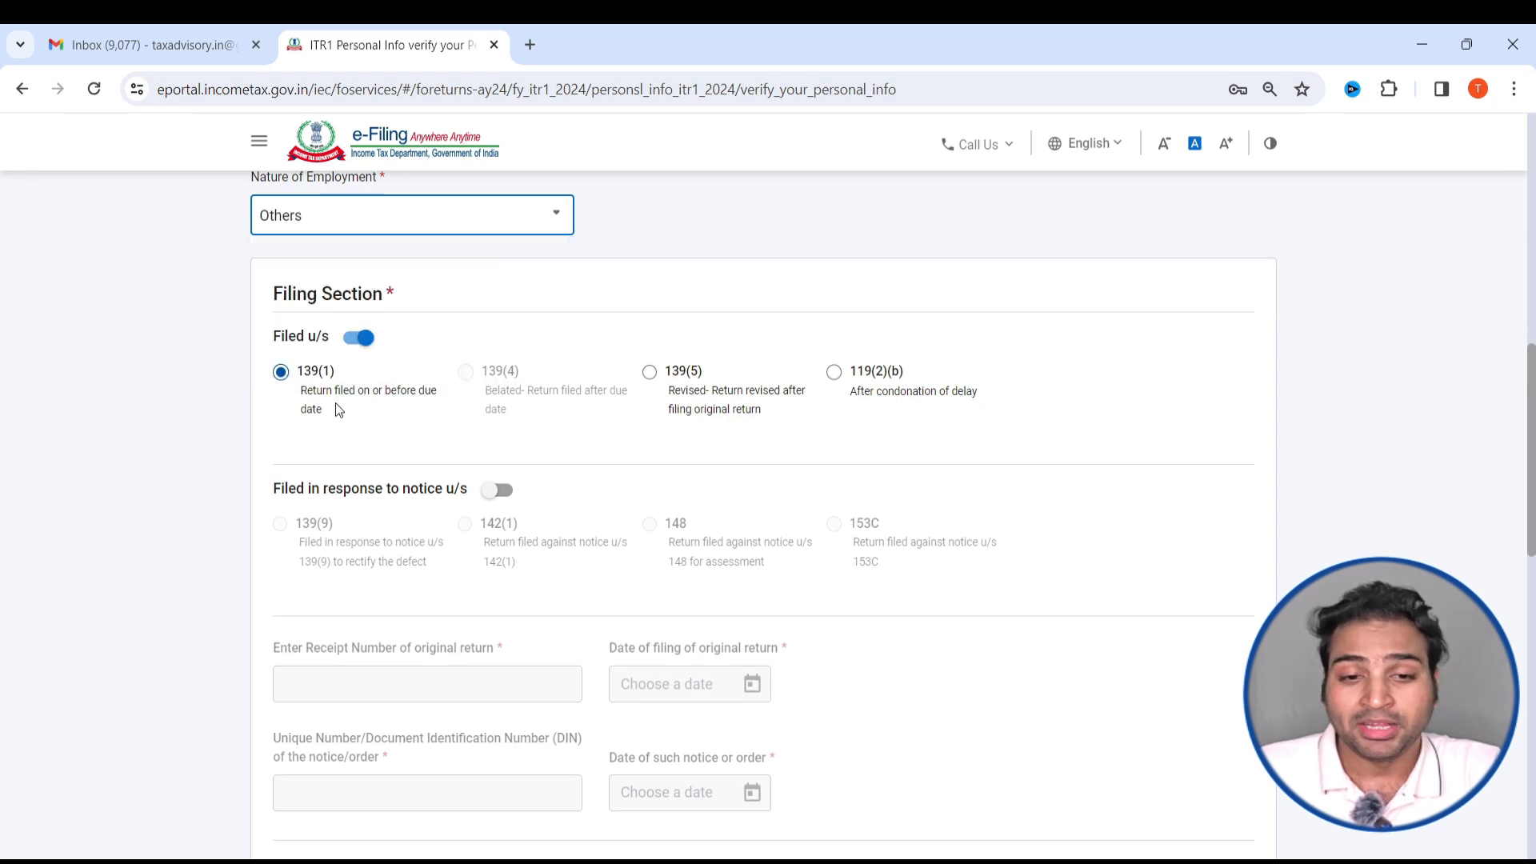
- Review the filing section, new tax regime choice and bank details, and confirm the Personal Information section
{"action": "scroll", "coordinate": [334, 402], "scroll_direction": "down", "scroll_amount": 3}
{"action": "scroll", "coordinate": [309, 331], "scroll_direction": "up", "scroll_amount": 3}
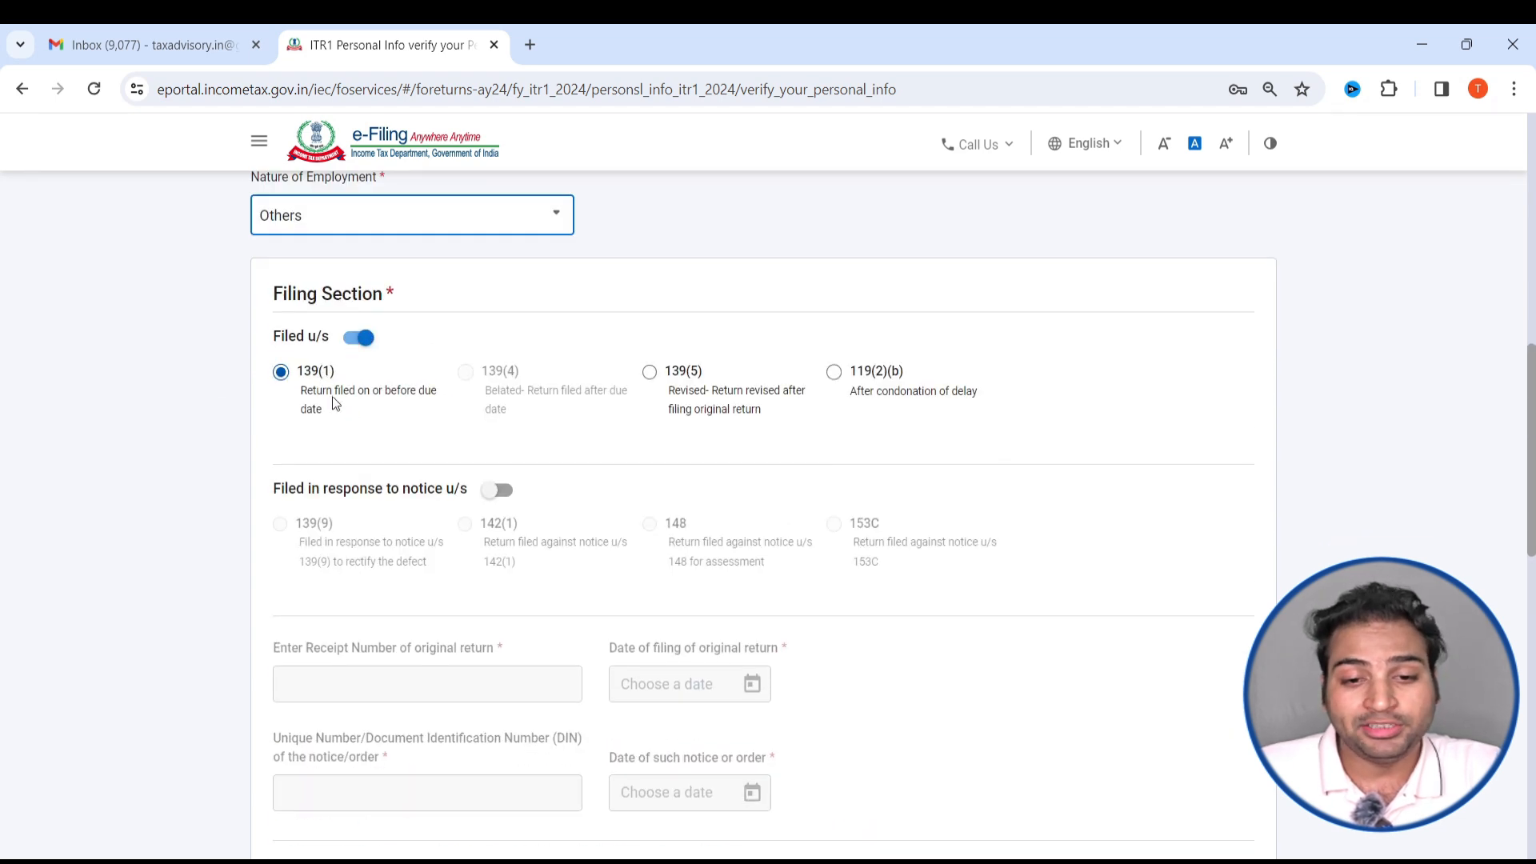
{"action": "scroll", "coordinate": [370, 412], "scroll_direction": "down", "scroll_amount": 1}
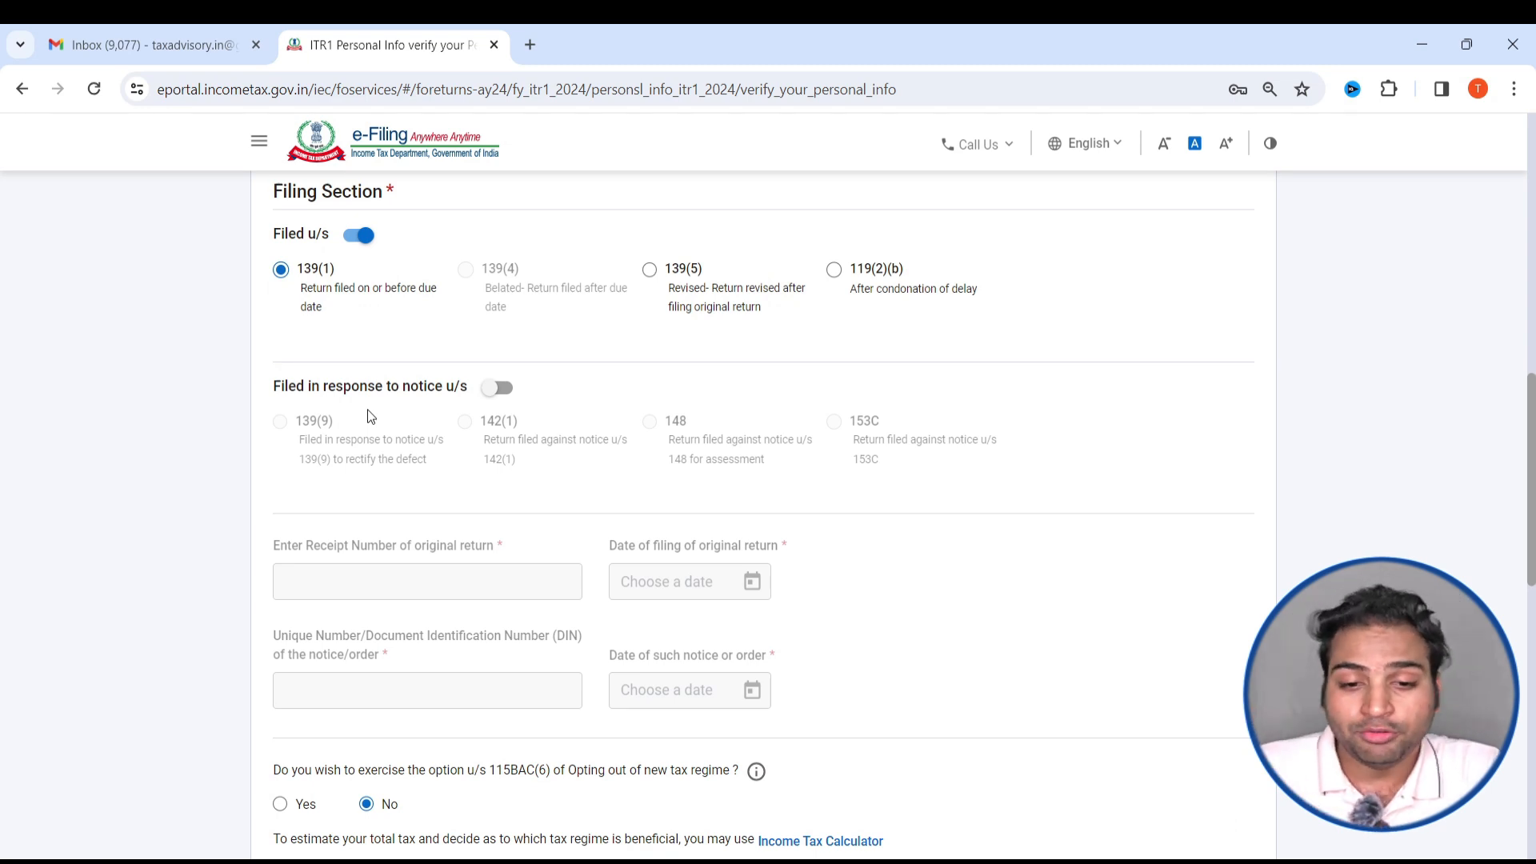
{"action": "scroll", "coordinate": [370, 415], "scroll_direction": "down", "scroll_amount": 4}
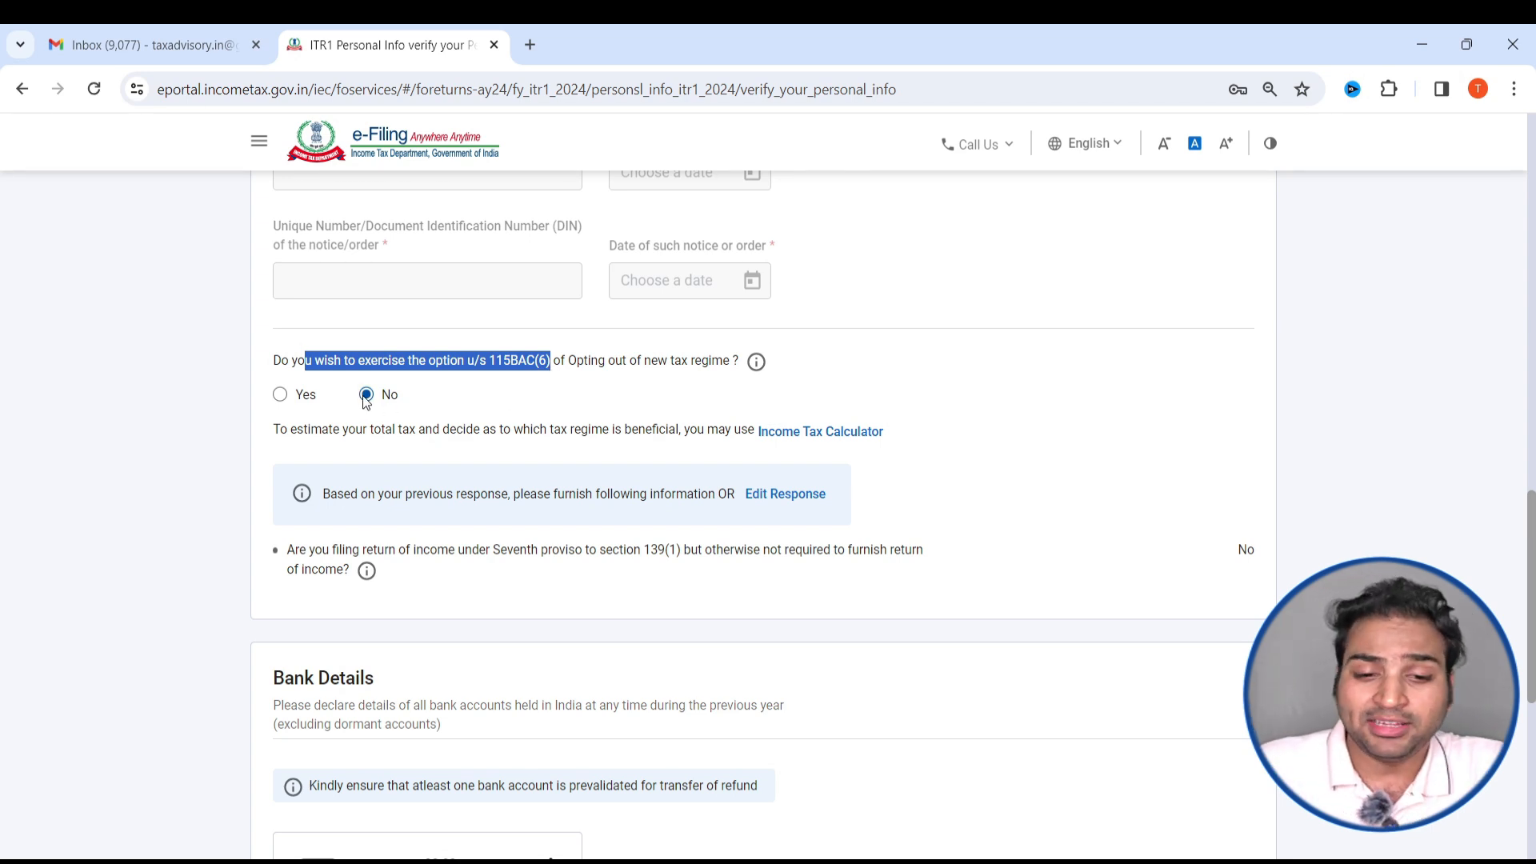
{"action": "scroll", "coordinate": [473, 396], "scroll_direction": "down", "scroll_amount": 7}
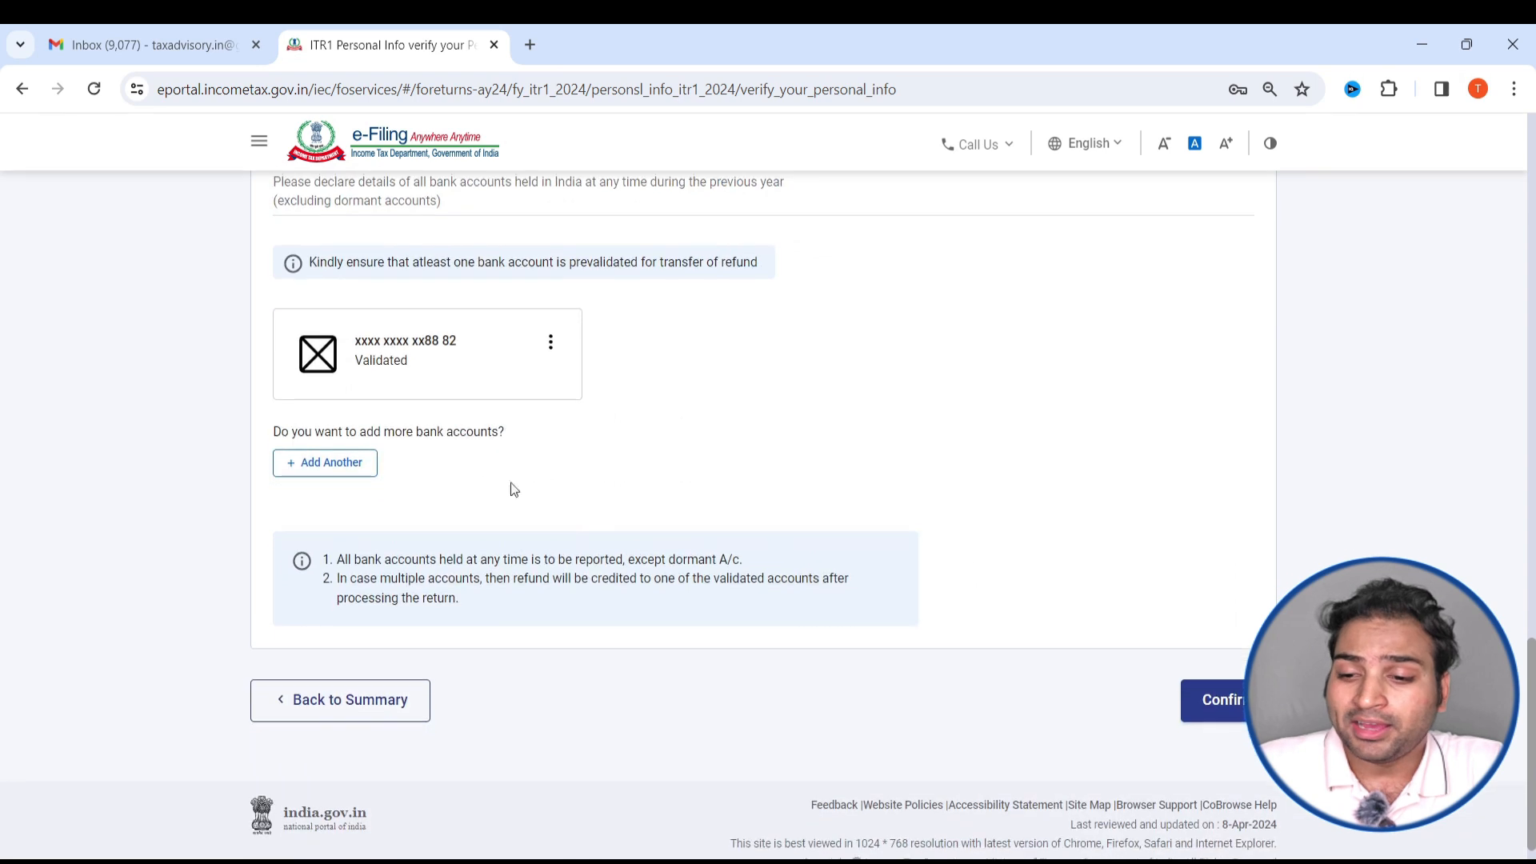
{"action": "left_click", "coordinate": [1224, 674]}
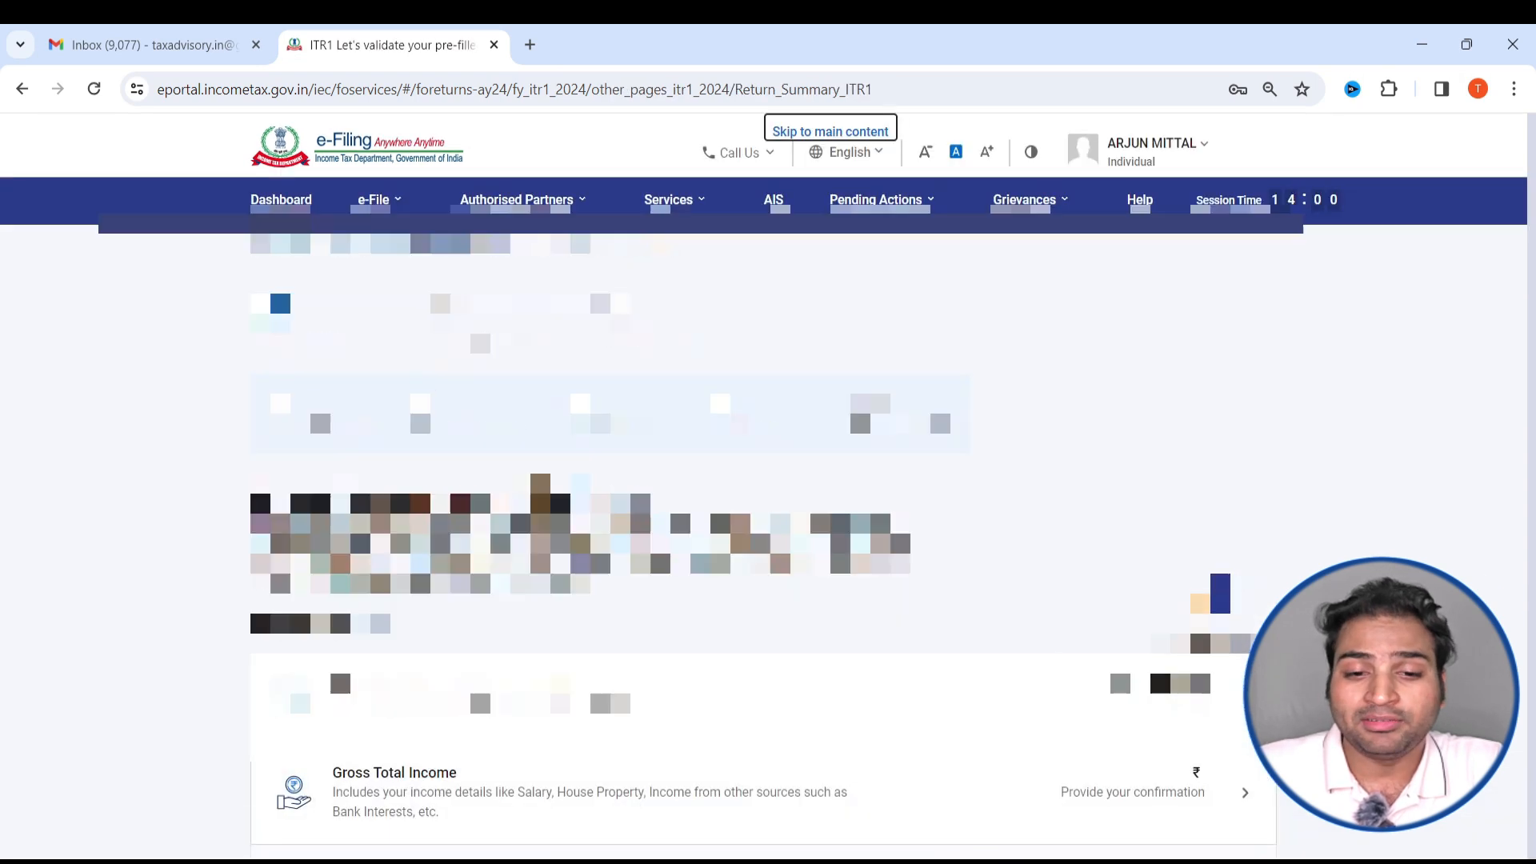
- Reopen the Personal Information section and confirm it again
{"action": "left_click", "coordinate": [438, 340]}
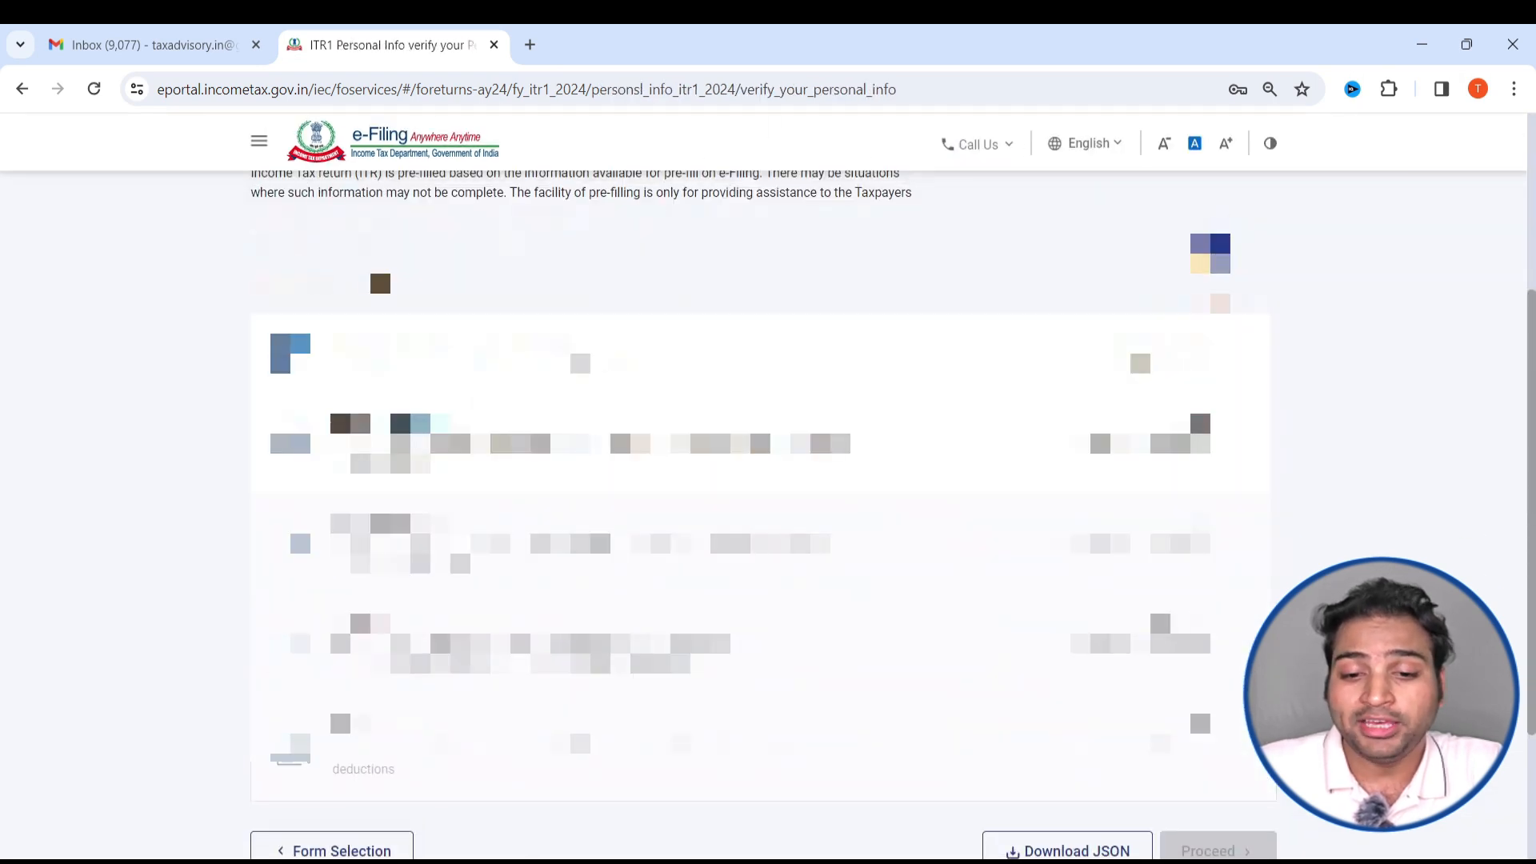
{"action": "scroll", "coordinate": [1199, 707], "scroll_direction": "down", "scroll_amount": 15}
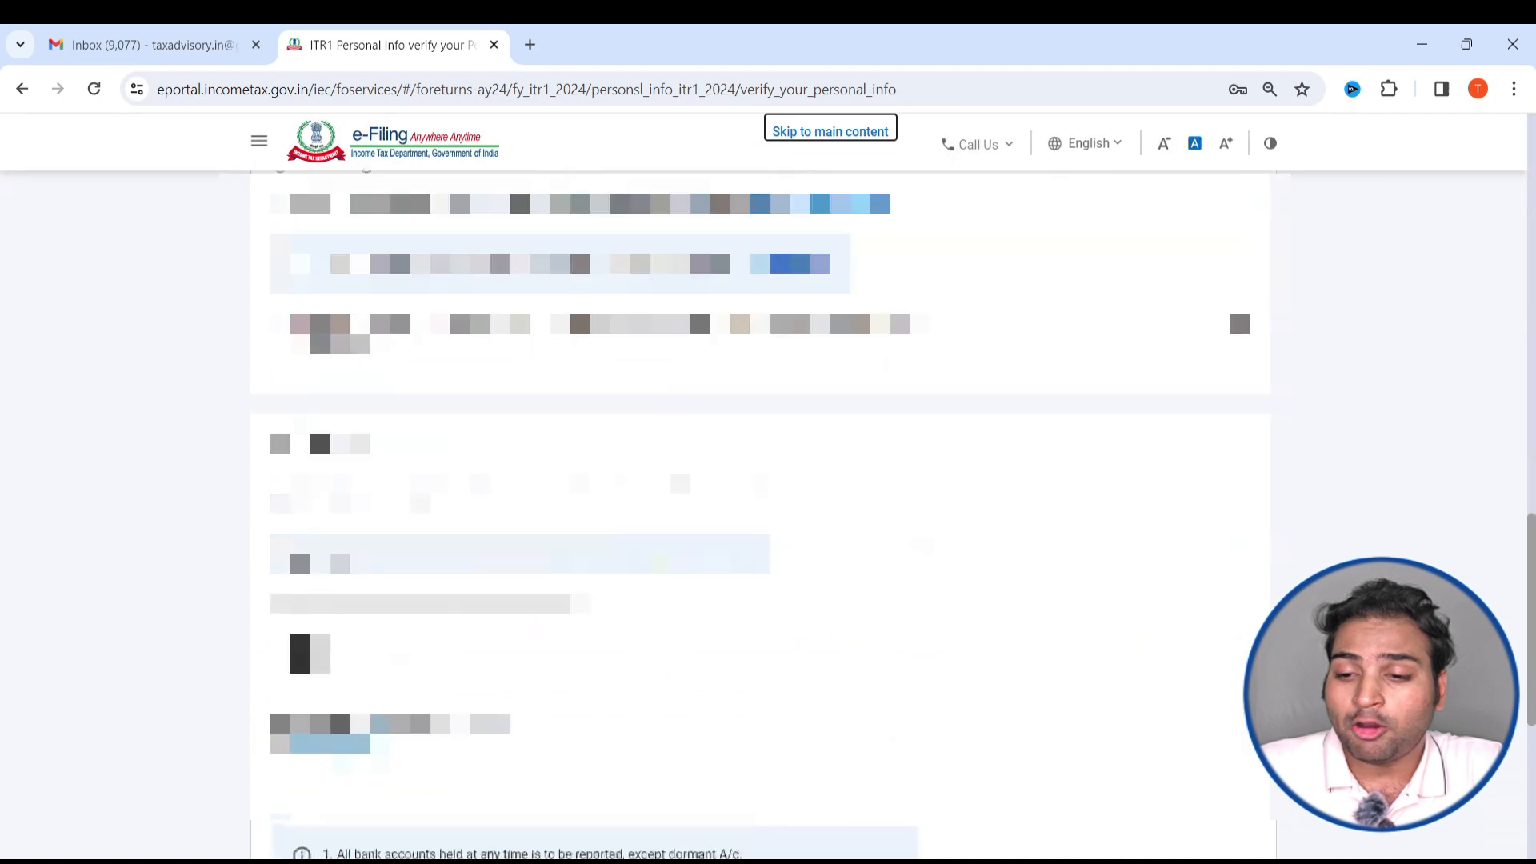
{"action": "left_click", "coordinate": [1224, 674]}
- Open the Gross Total Income section of the return summary
{"action": "scroll", "coordinate": [765, 560], "scroll_direction": "down", "scroll_amount": 3}
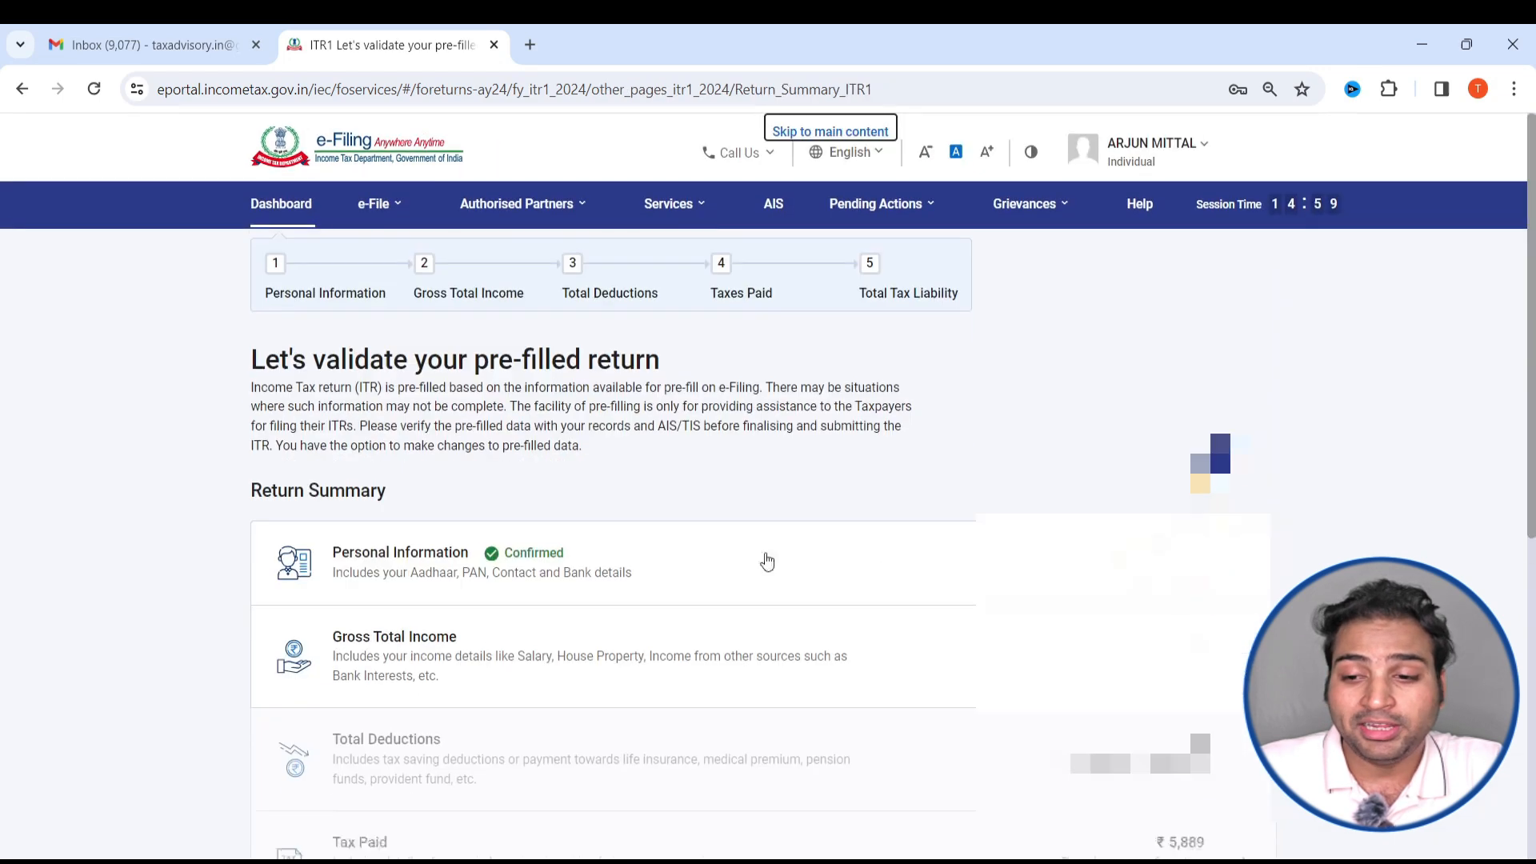
{"action": "left_click", "coordinate": [449, 534]}
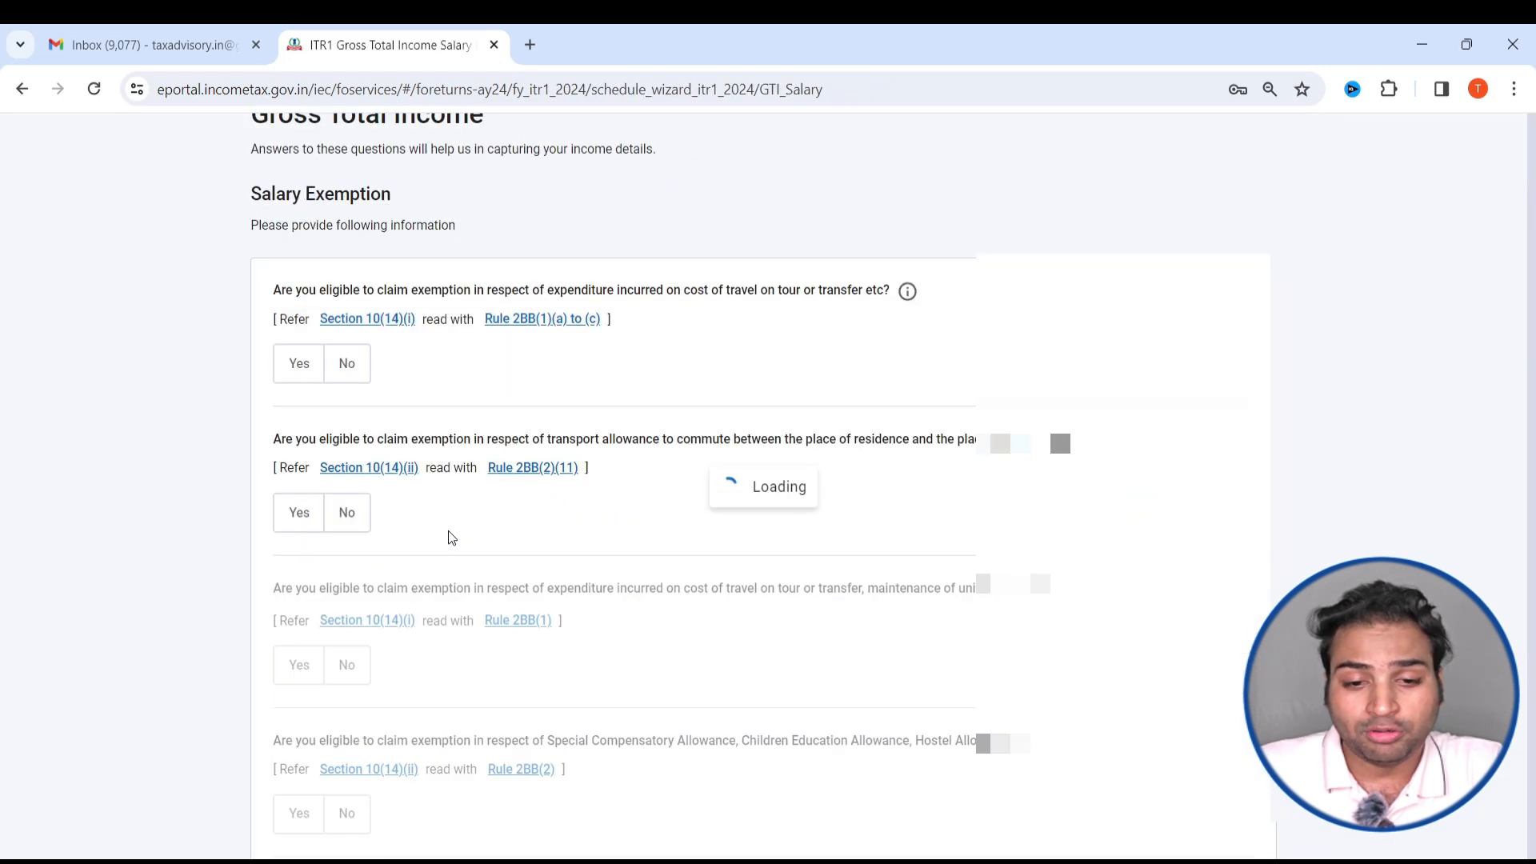
- Switch to the Form 16 PDF and examine its gross salary and section 10 exempt allowances
{"action": "key", "text": "alt+Tab"}
{"action": "key", "text": "alt+Tab"}
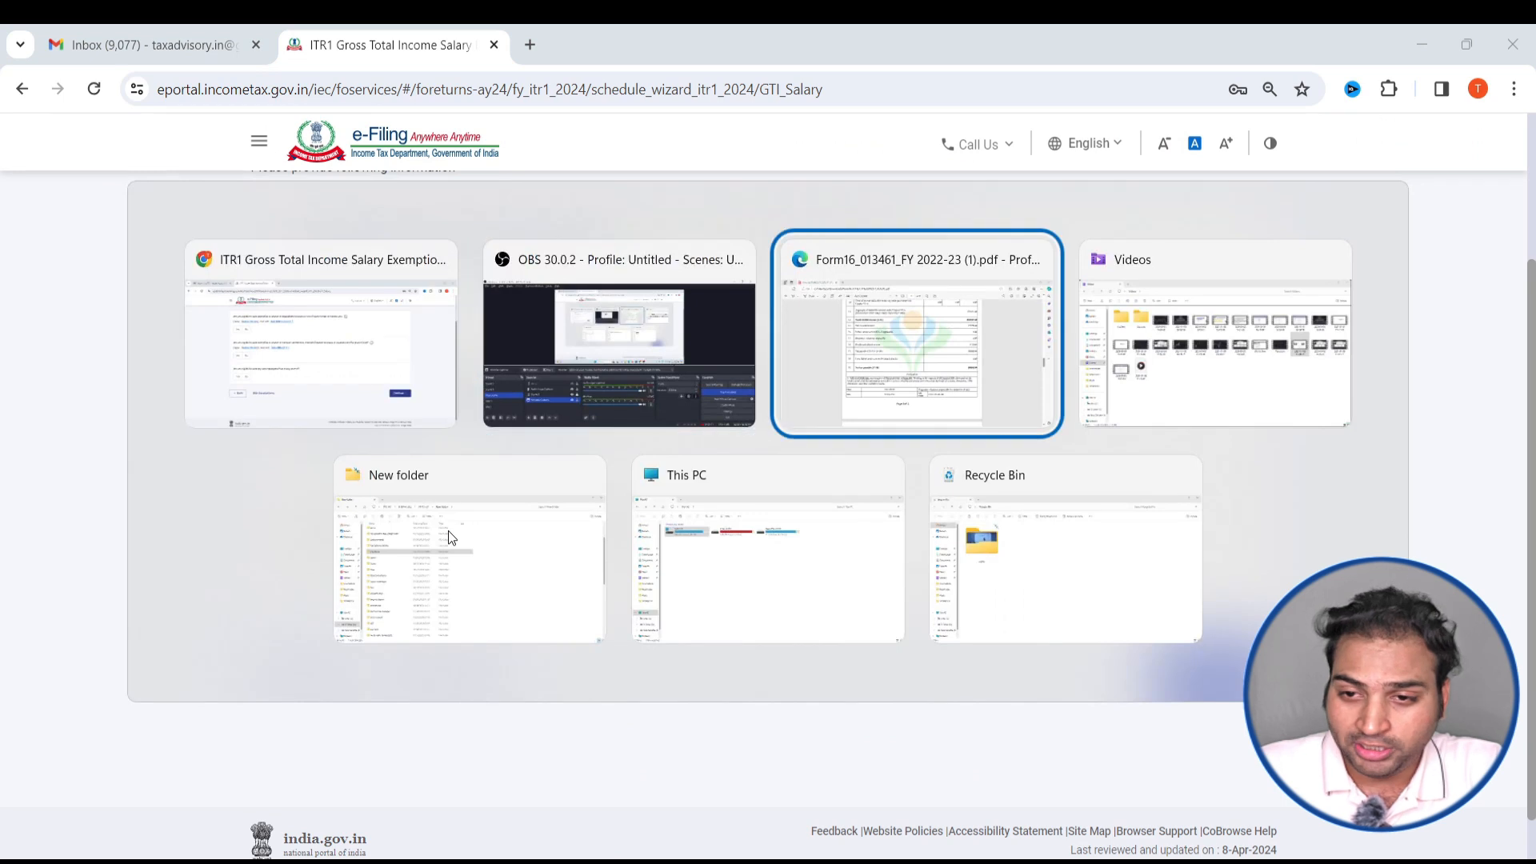
{"action": "scroll", "coordinate": [1154, 564], "scroll_direction": "up", "scroll_amount": 12}
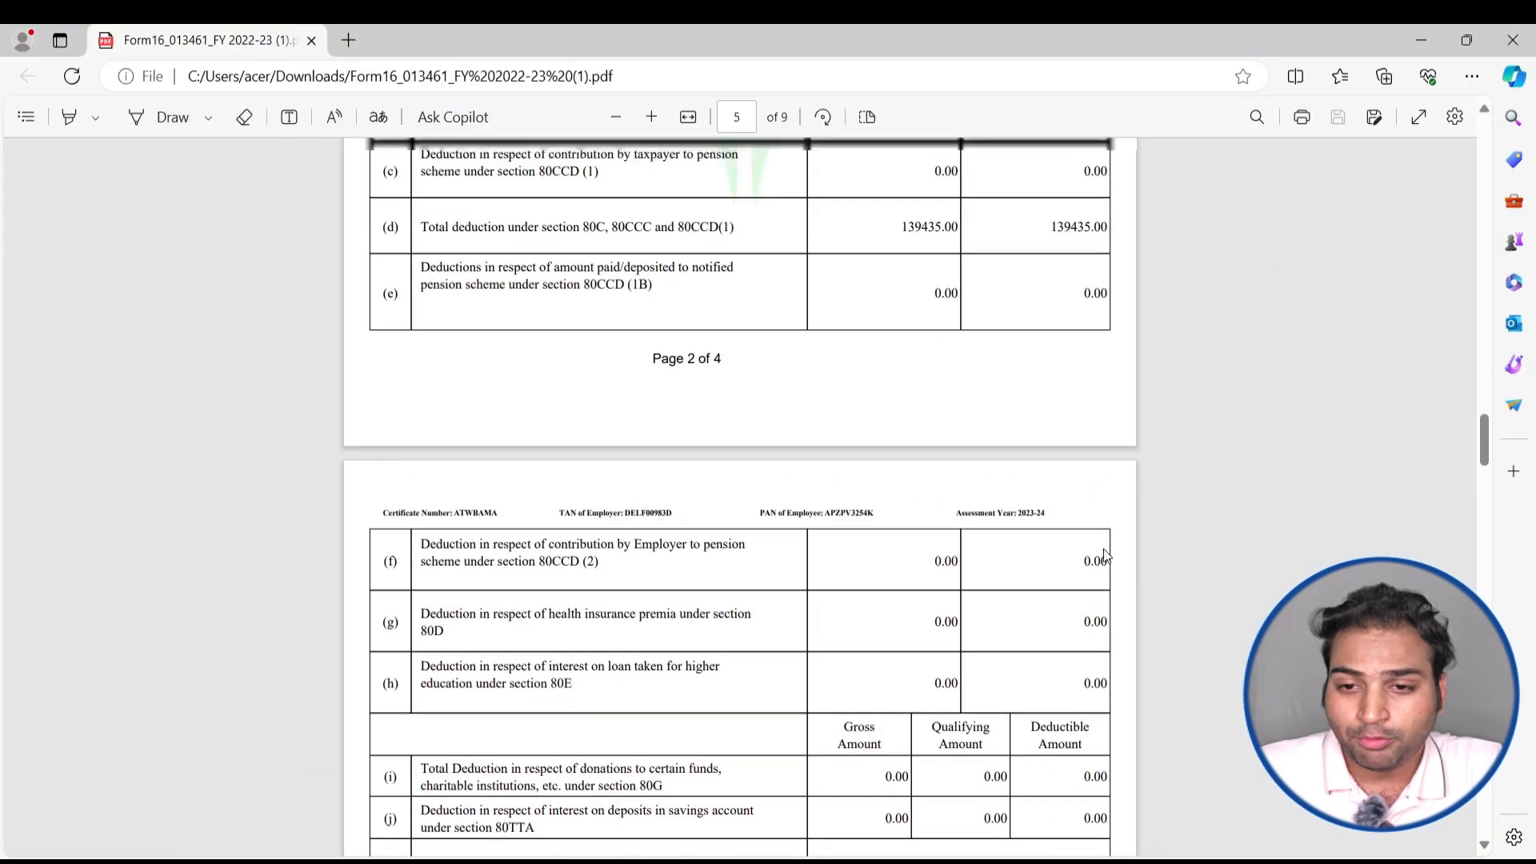
{"action": "scroll", "coordinate": [1106, 555], "scroll_direction": "up", "scroll_amount": 13}
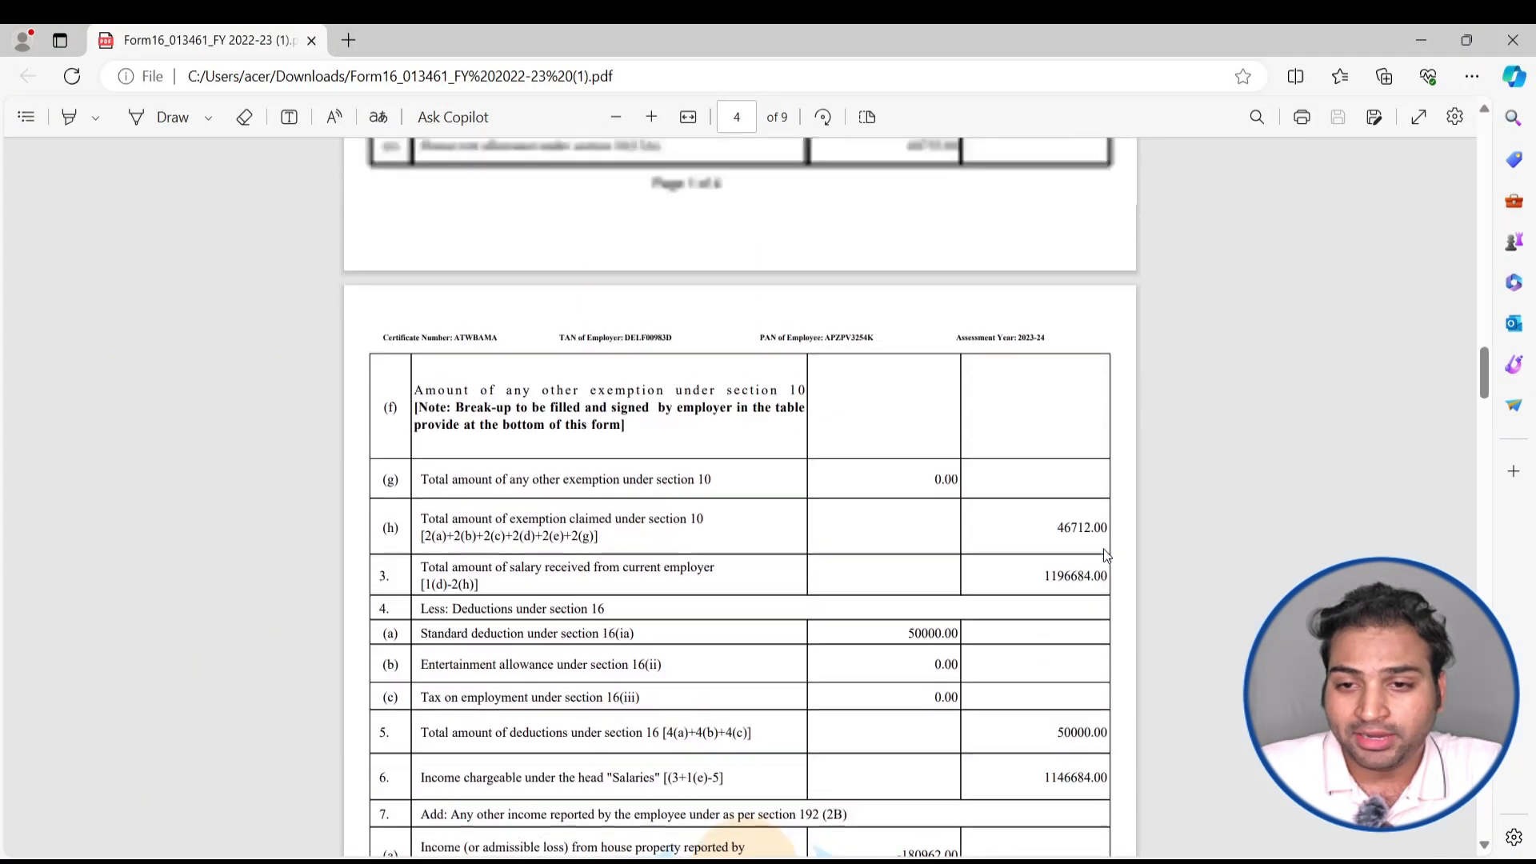
{"action": "scroll", "coordinate": [1106, 554], "scroll_direction": "up", "scroll_amount": 4}
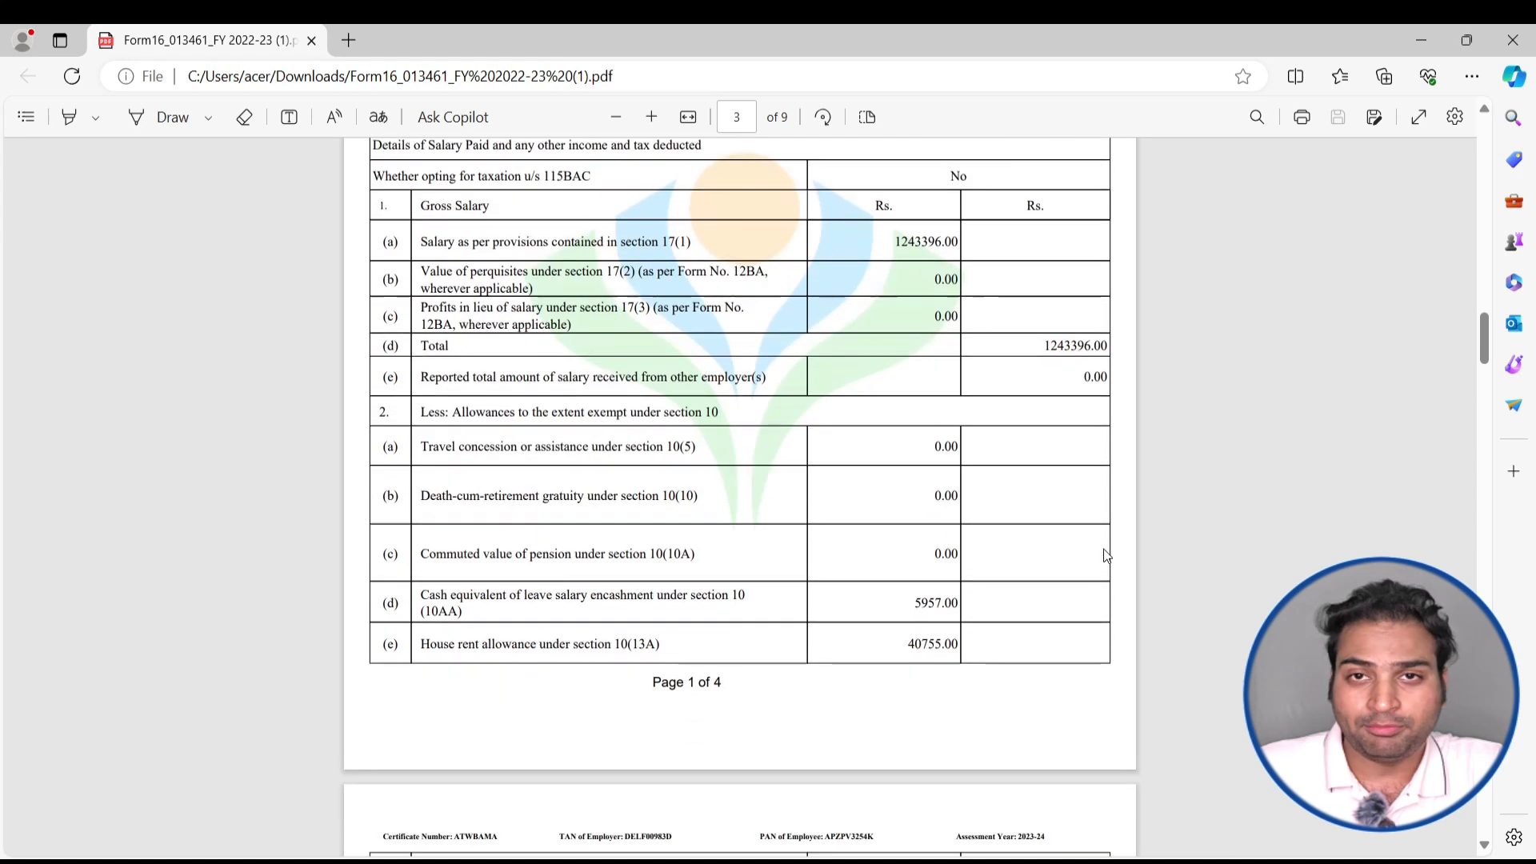
- Return to the e-filing portal and proceed past the salary exemption questions to the income source verification page
{"action": "key", "text": "alt+Tab"}
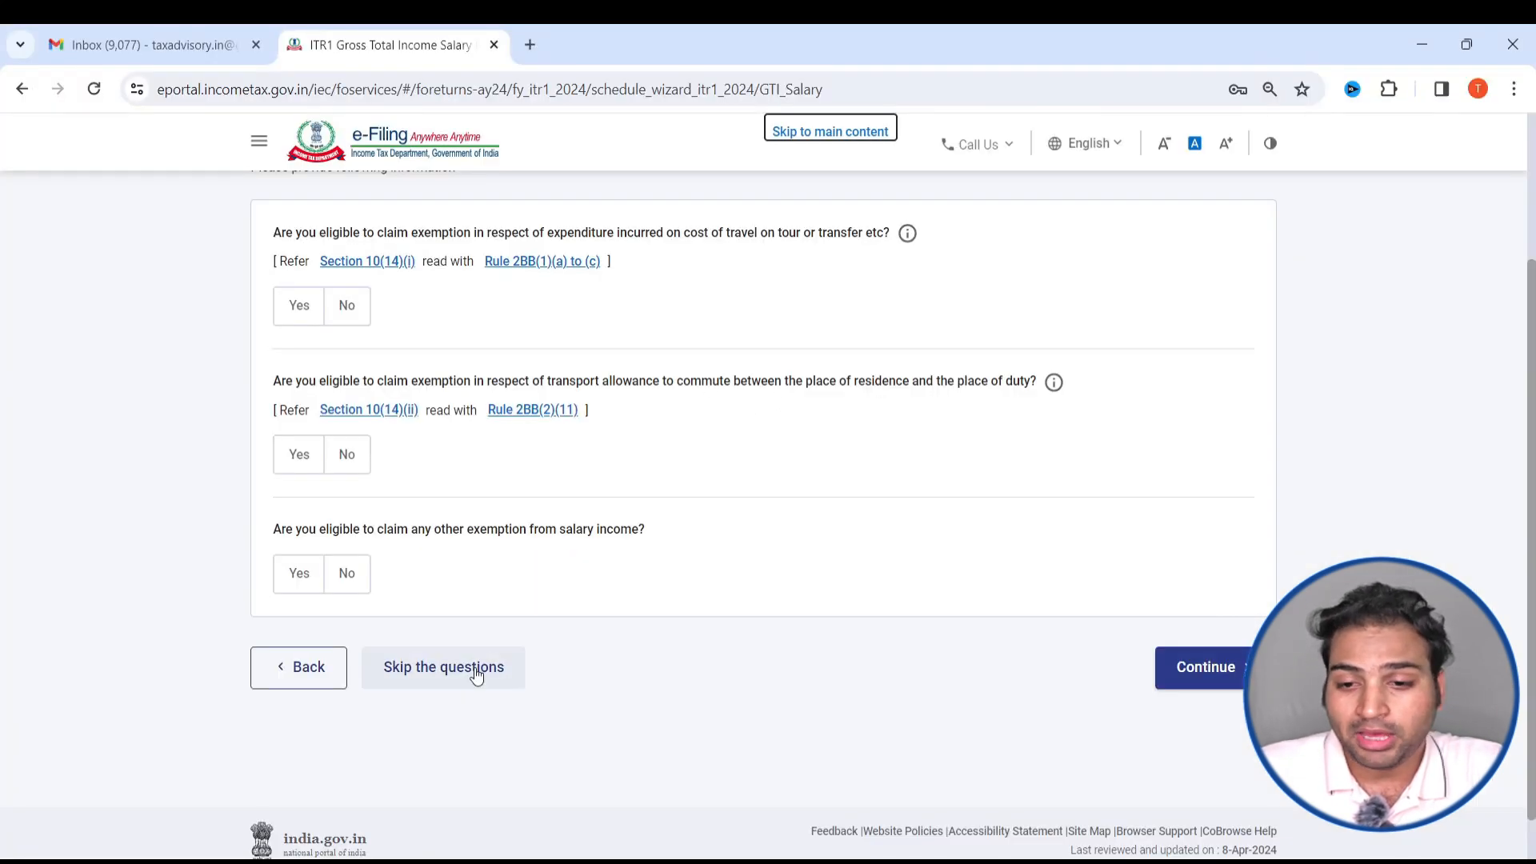
{"action": "left_click", "coordinate": [476, 676]}
{"action": "left_click", "coordinate": [971, 581]}
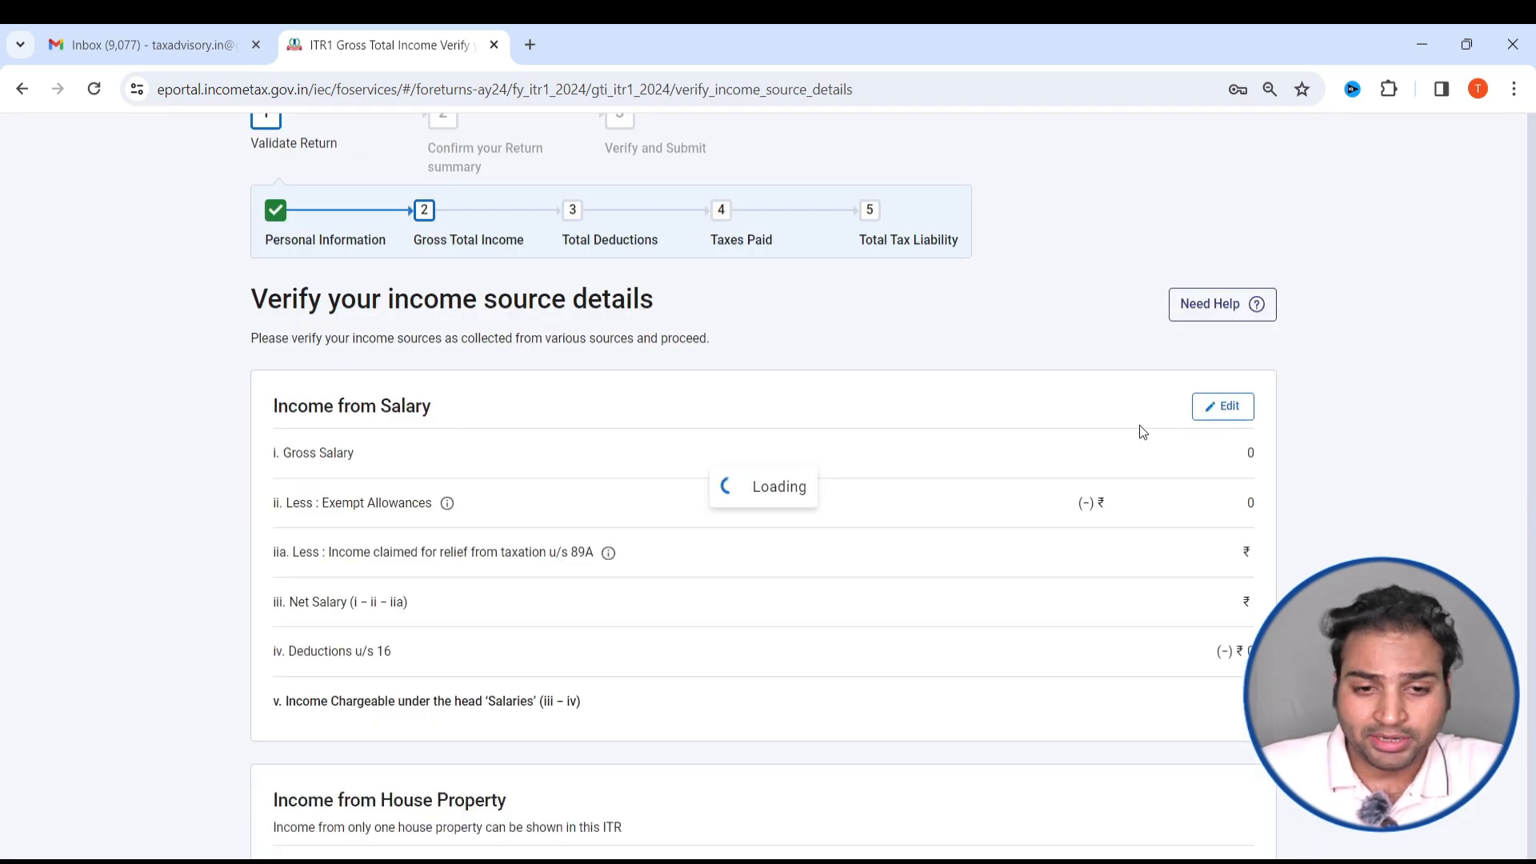
- Edit Income from Salary and enter 1243396 from Form 16 as the salary as per section 17(1)
{"action": "scroll", "coordinate": [1275, 504], "scroll_direction": "down", "scroll_amount": 4}
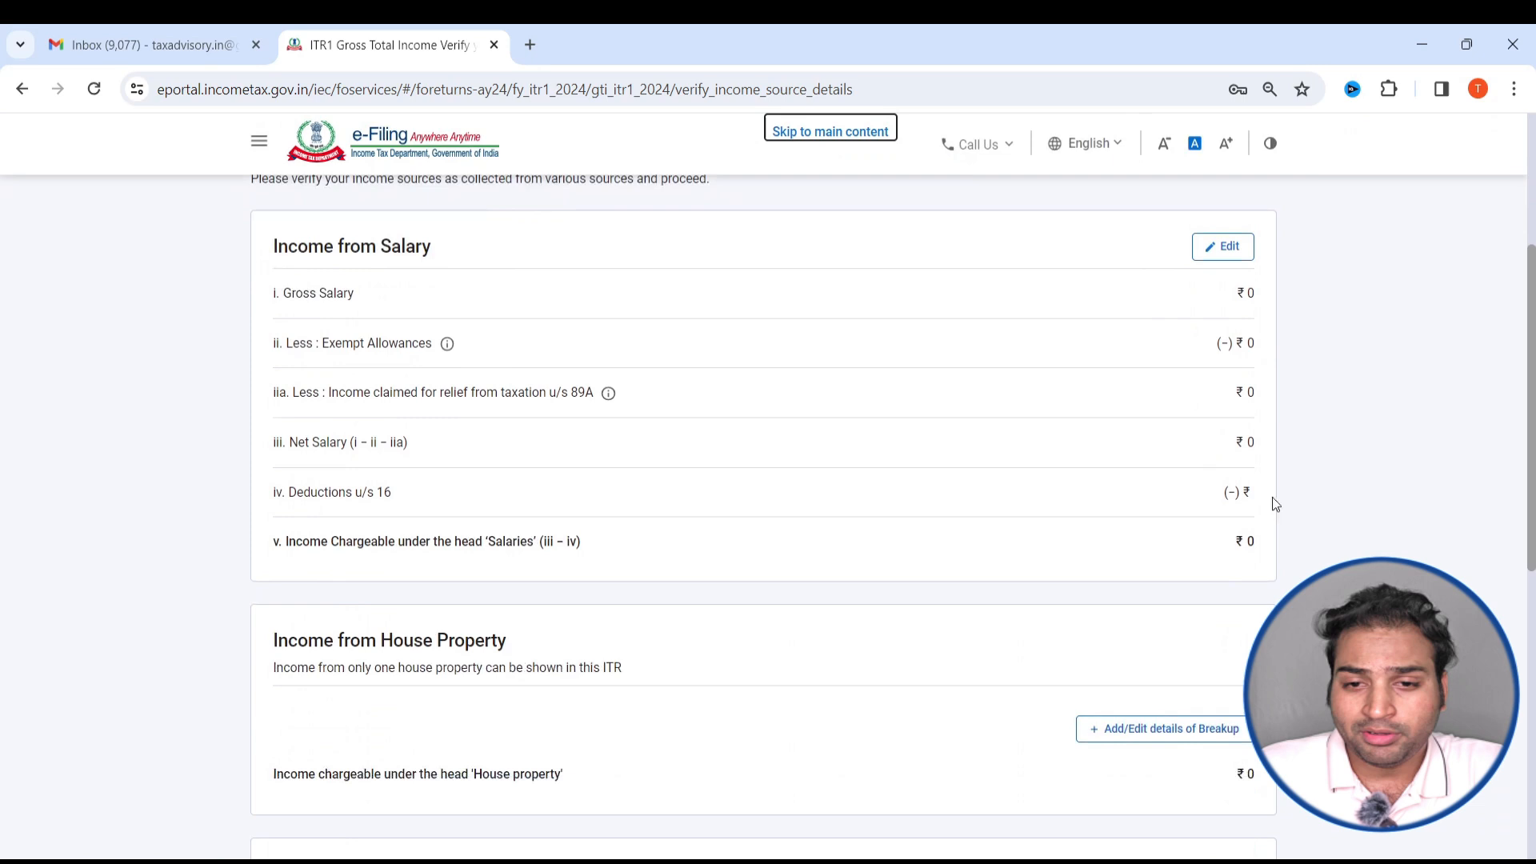
{"action": "left_click", "coordinate": [1224, 249]}
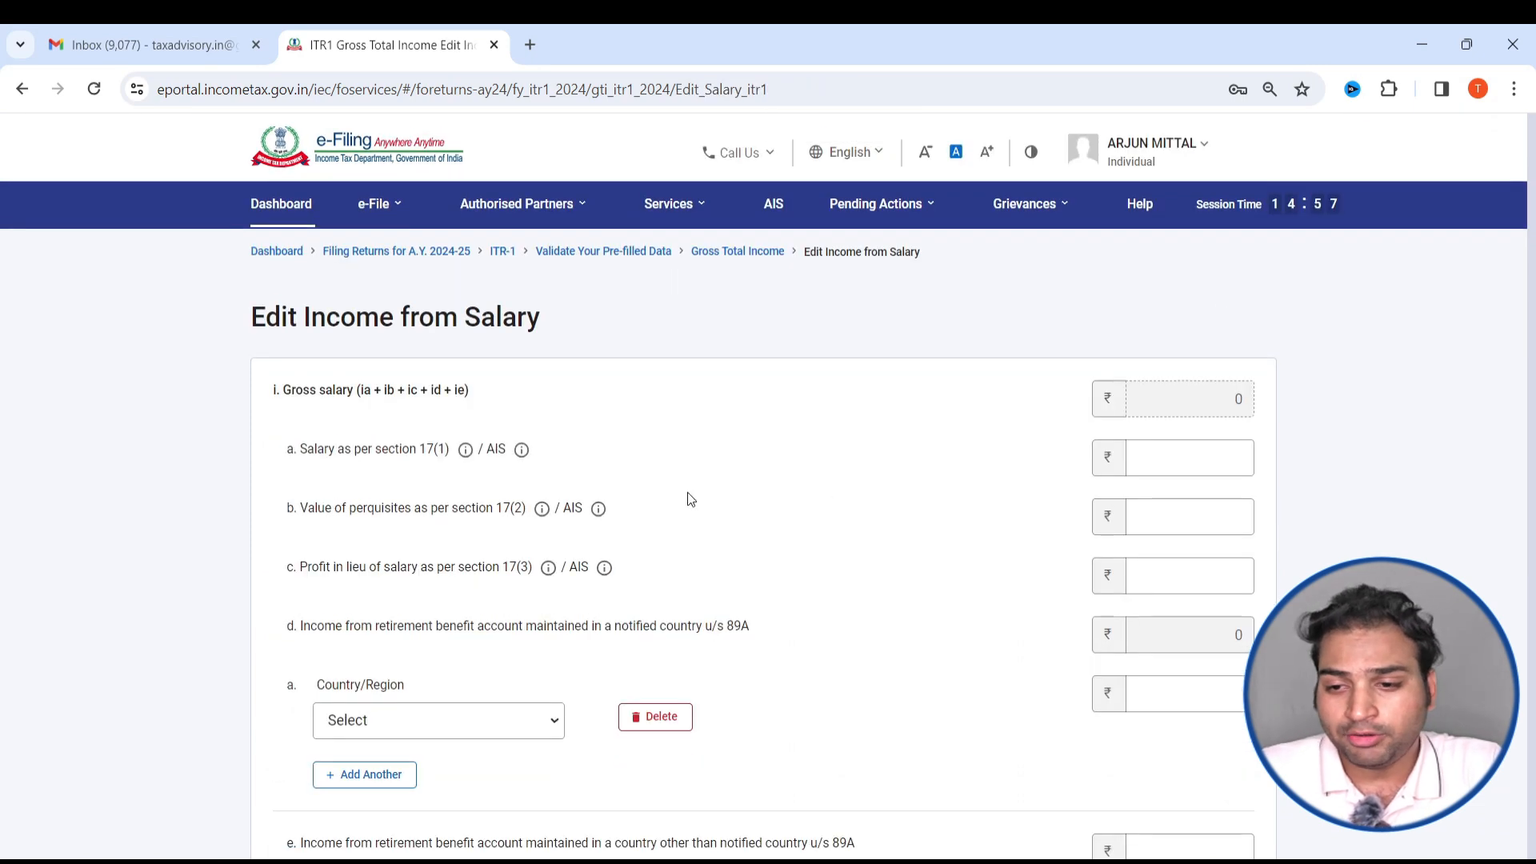
{"action": "left_click", "coordinate": [1184, 467]}
{"action": "key", "text": "alt+Tab"}
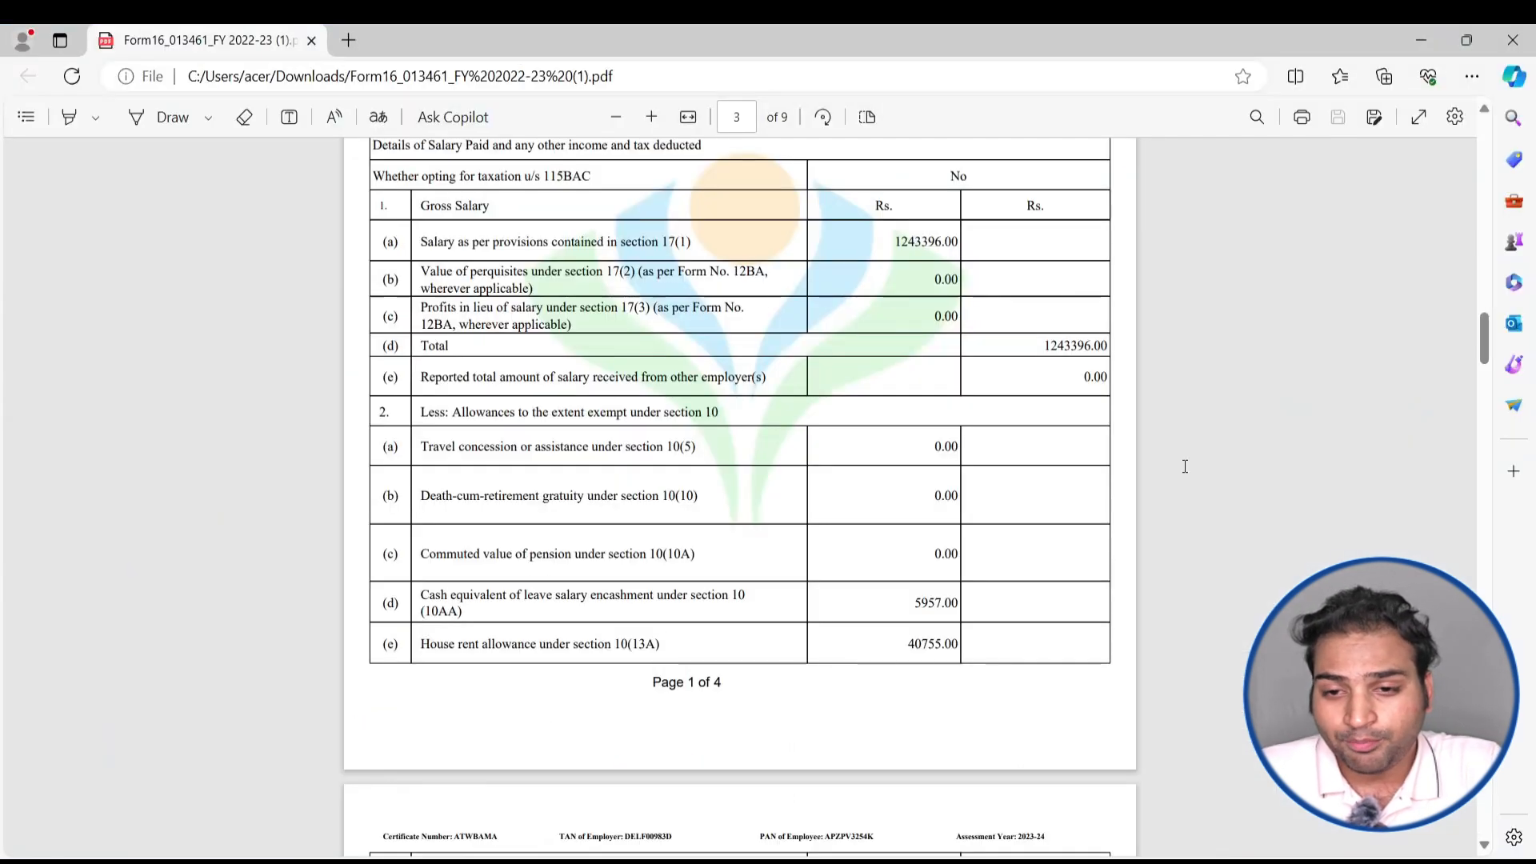
{"action": "scroll", "coordinate": [850, 504], "scroll_direction": "down", "scroll_amount": 1}
{"action": "scroll", "coordinate": [878, 435], "scroll_direction": "up", "scroll_amount": 3}
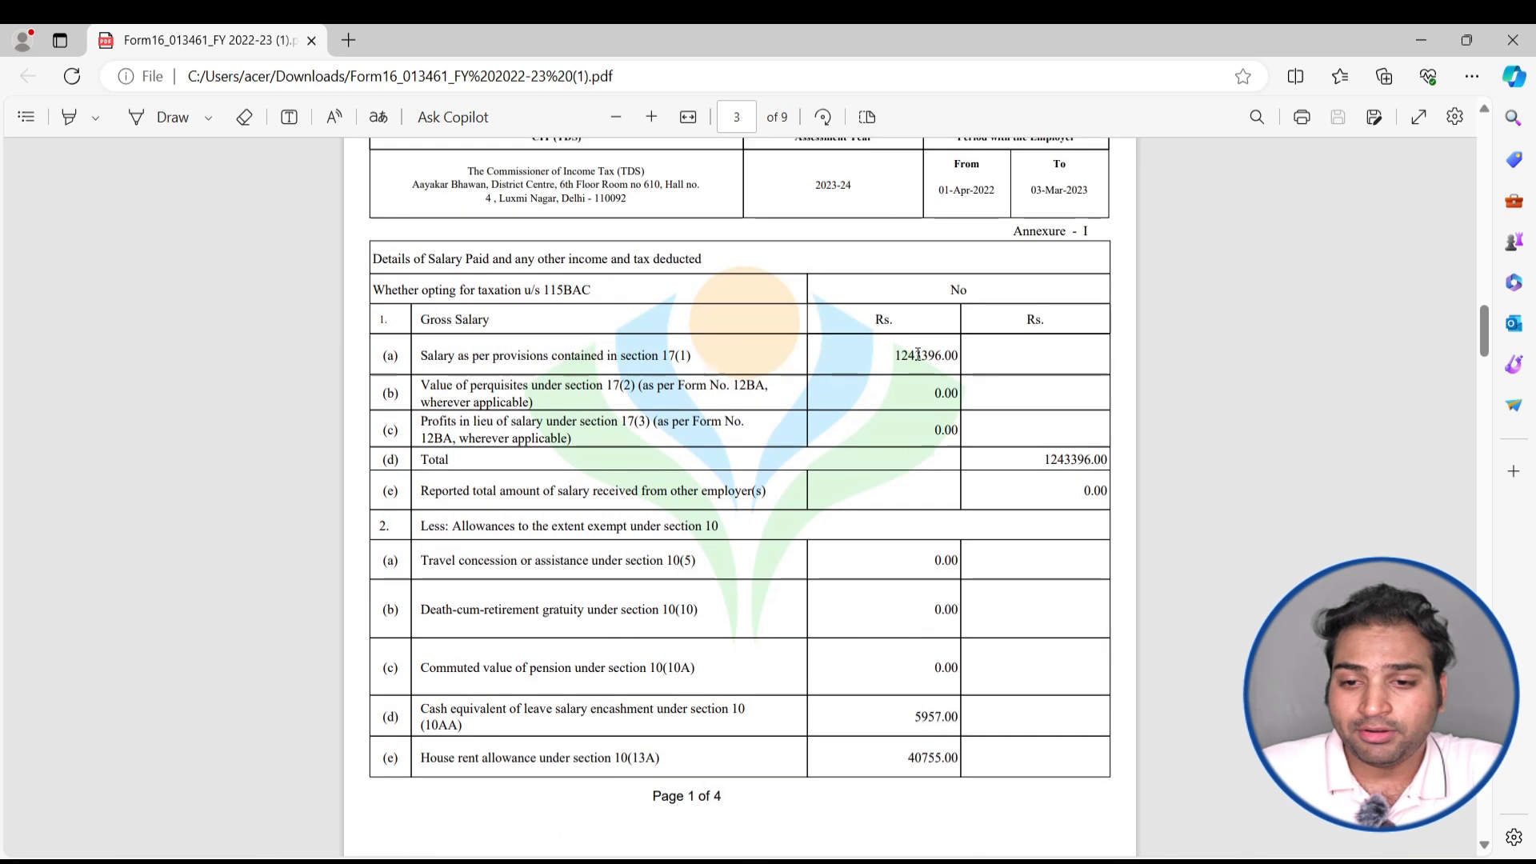
{"action": "key", "text": "alt+Tab"}
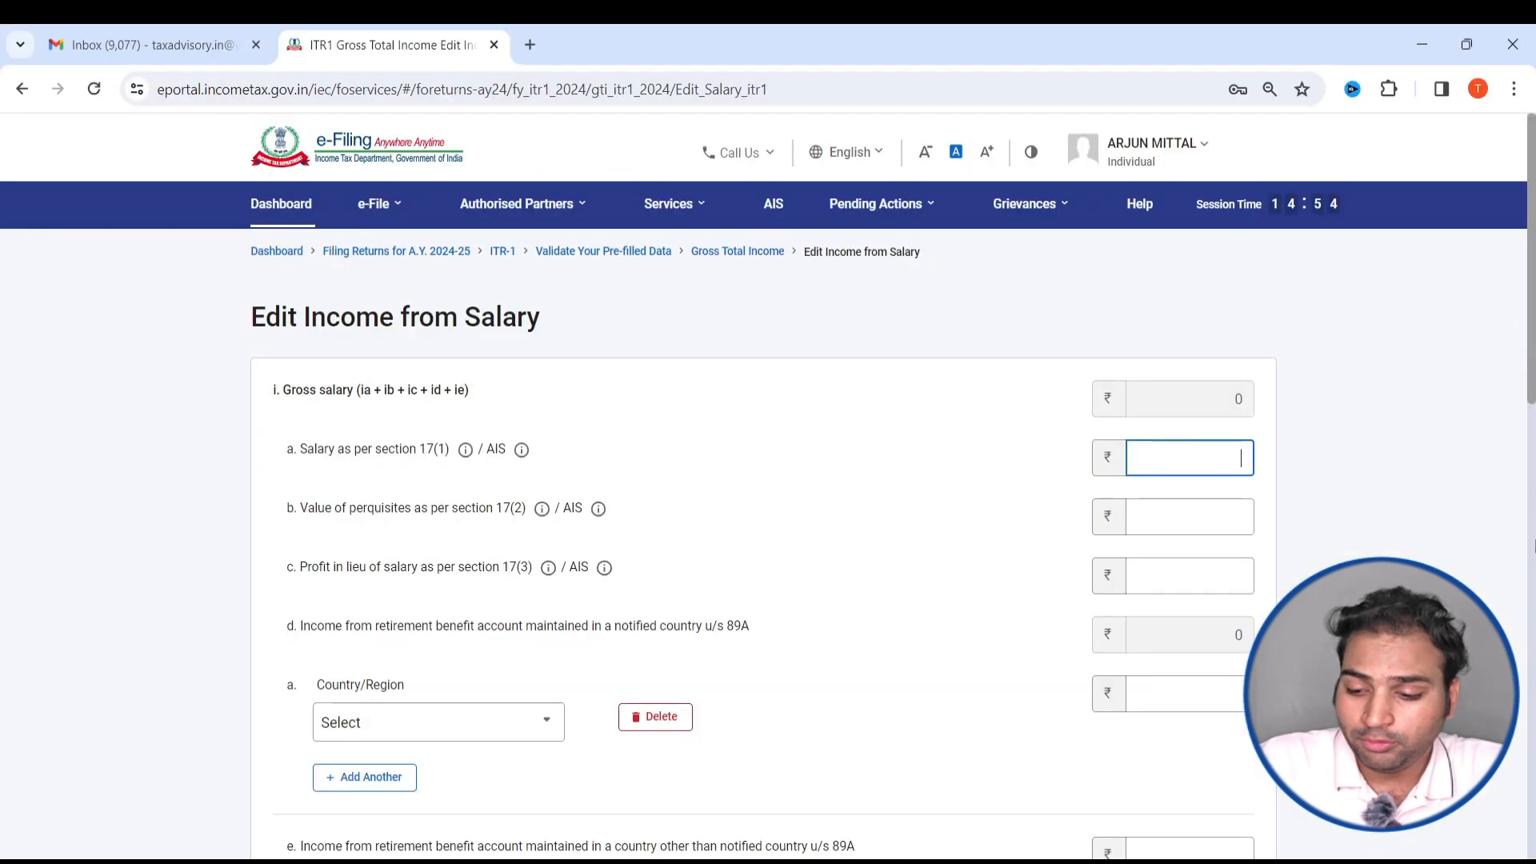
{"action": "type", "text": "1243396"}
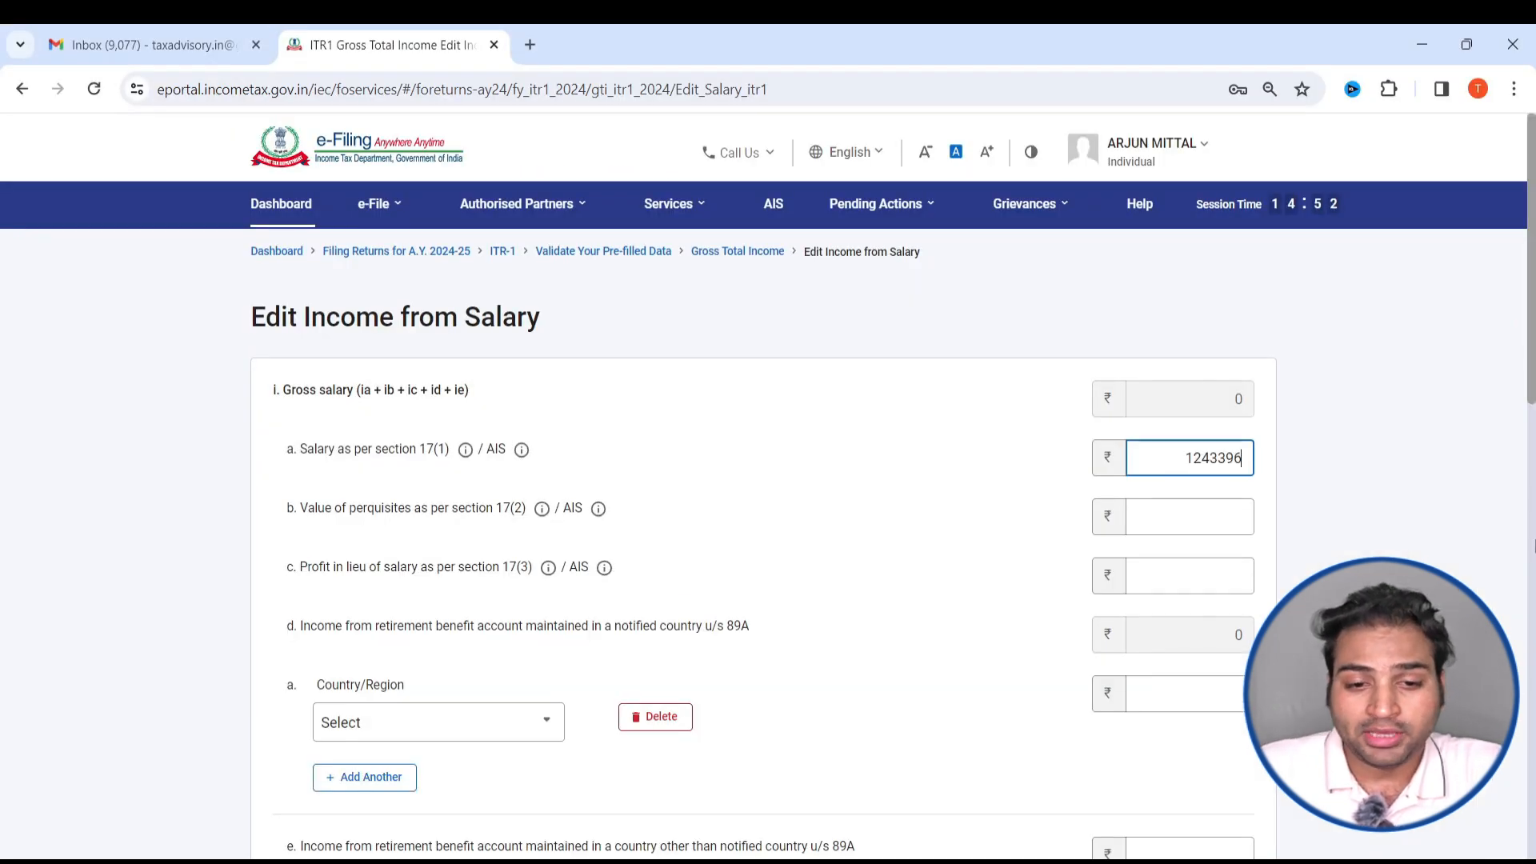
- Look through the available options for the nature of exempt allowance
{"action": "scroll", "coordinate": [1169, 600], "scroll_direction": "down", "scroll_amount": 7}
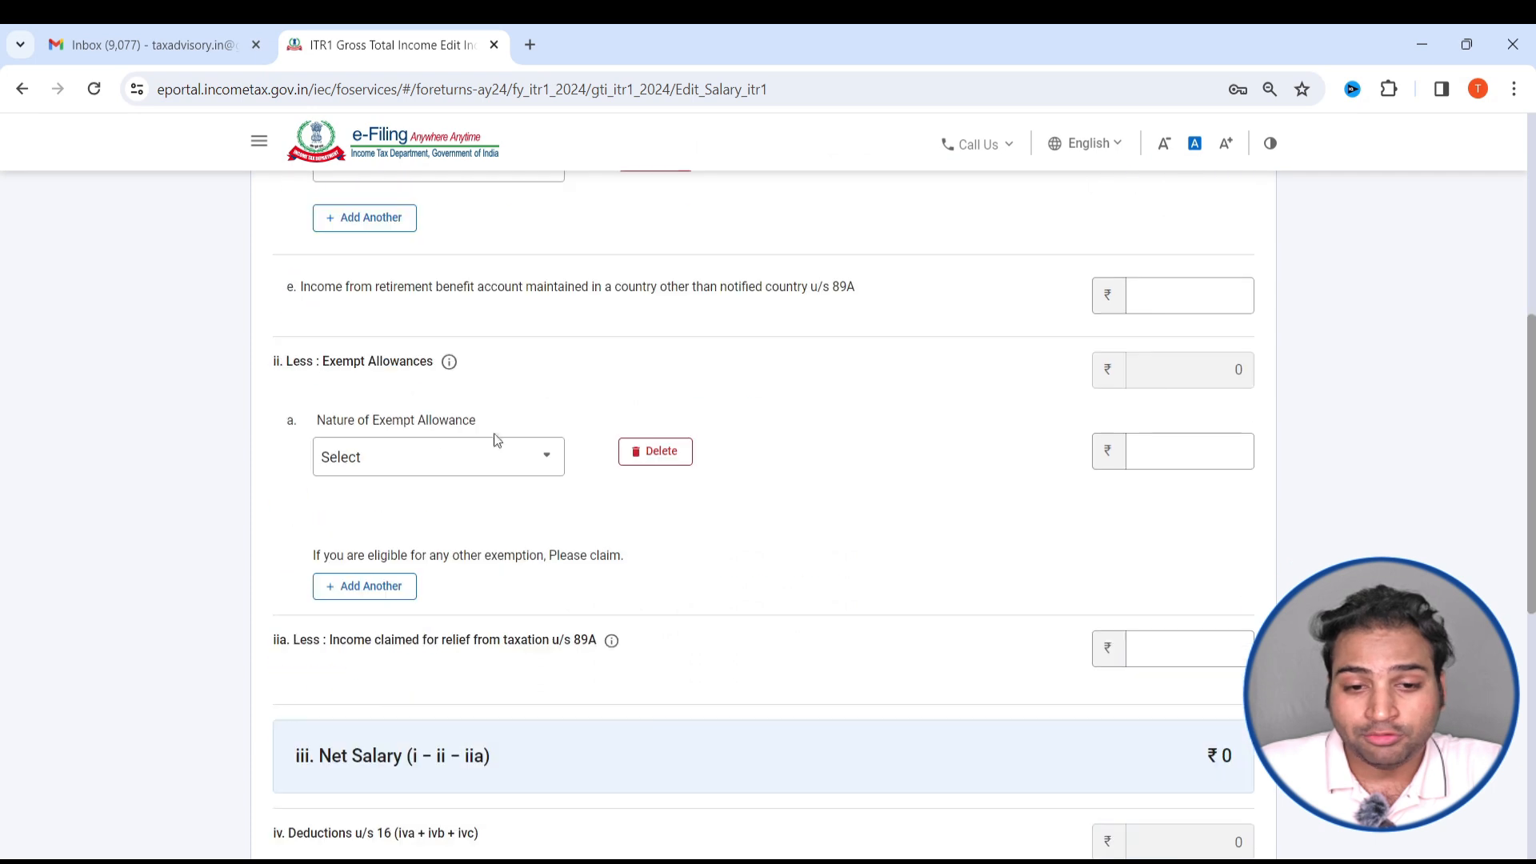
{"action": "left_click", "coordinate": [454, 458]}
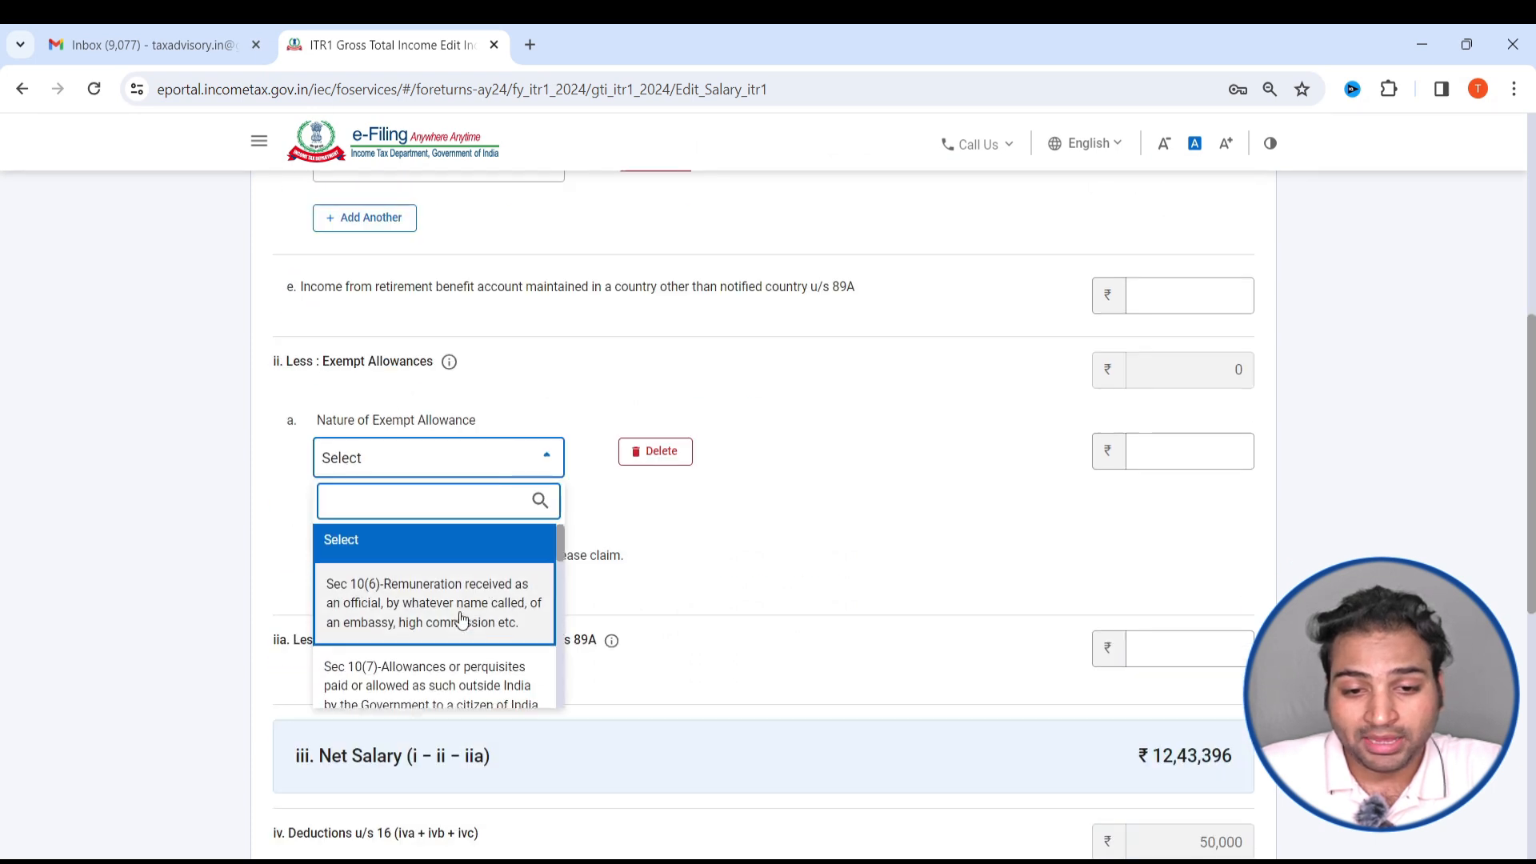
{"action": "scroll", "coordinate": [496, 624], "scroll_direction": "down", "scroll_amount": 5}
{"action": "scroll", "coordinate": [462, 622], "scroll_direction": "down", "scroll_amount": 2}
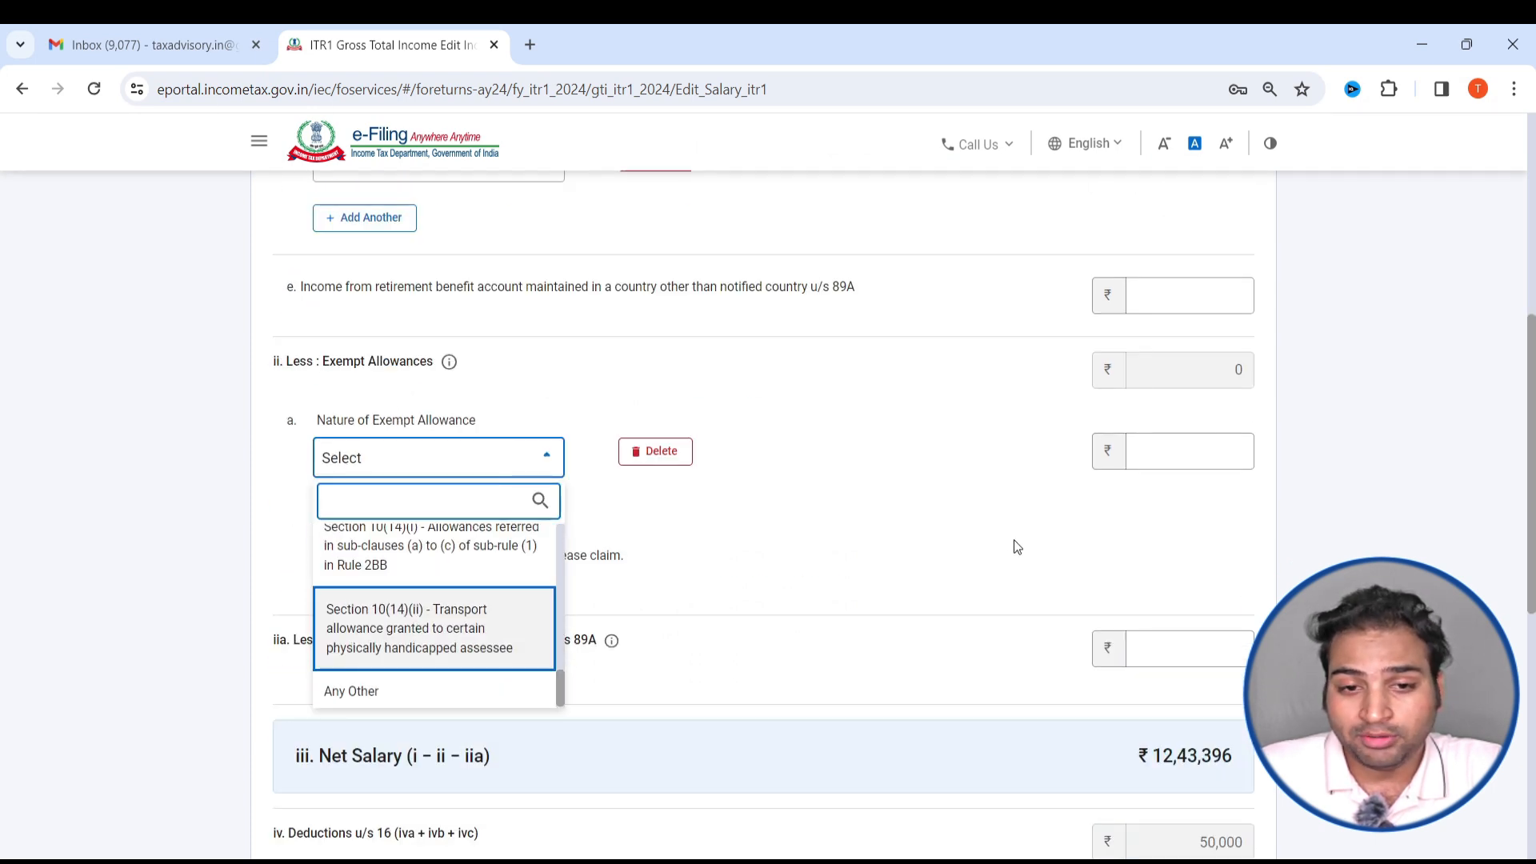
{"action": "left_click", "coordinate": [947, 521]}
- Review the salary form and save the Income from Salary details
{"action": "scroll", "coordinate": [947, 521], "scroll_direction": "up", "scroll_amount": 5}
{"action": "scroll", "coordinate": [944, 521], "scroll_direction": "up", "scroll_amount": 1}
{"action": "scroll", "coordinate": [944, 521], "scroll_direction": "down", "scroll_amount": 15}
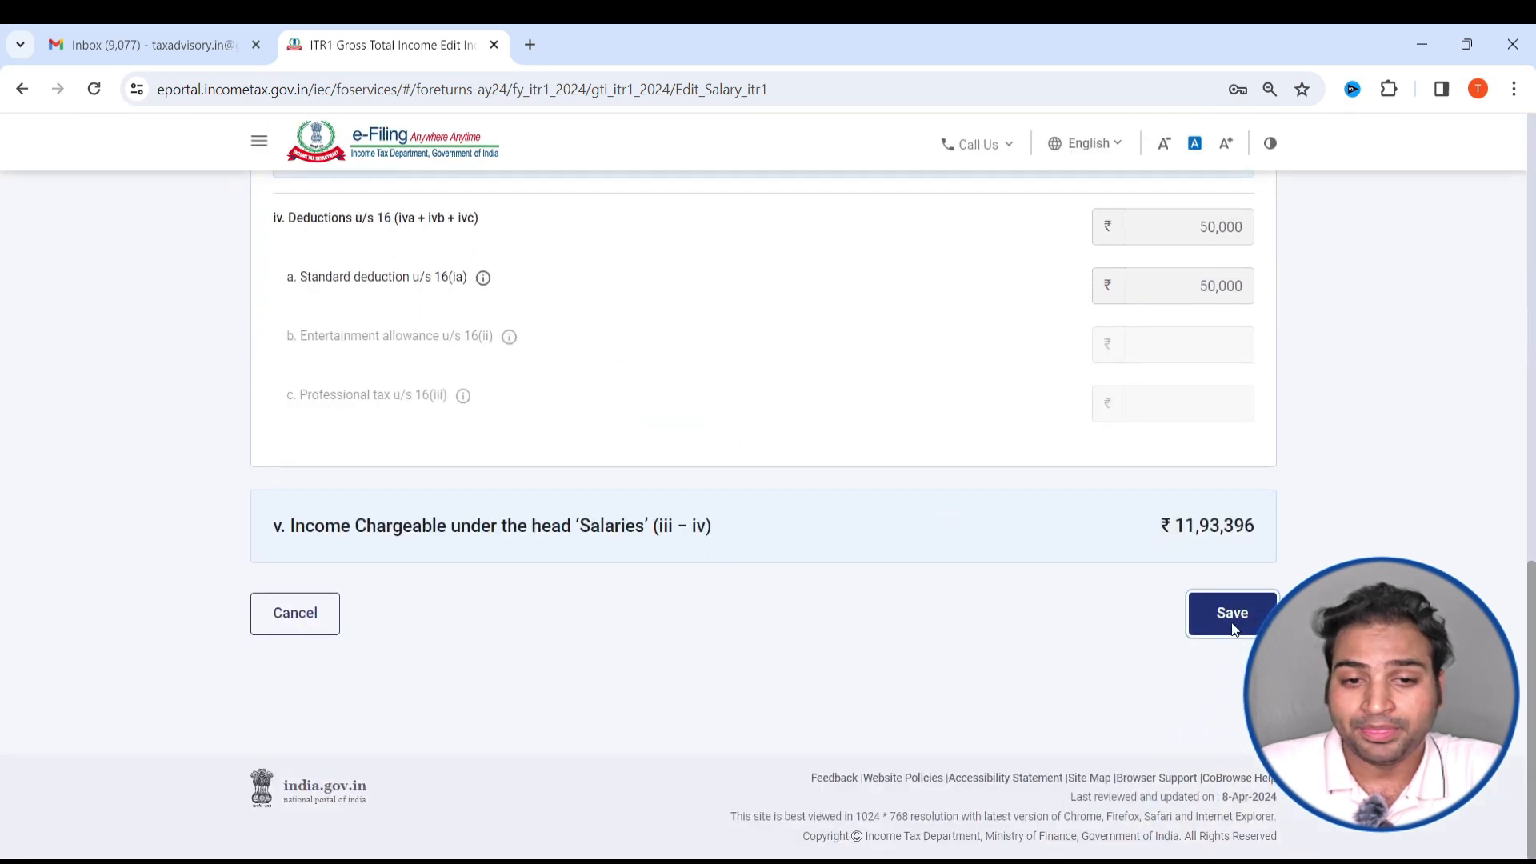
{"action": "left_click", "coordinate": [1232, 613]}
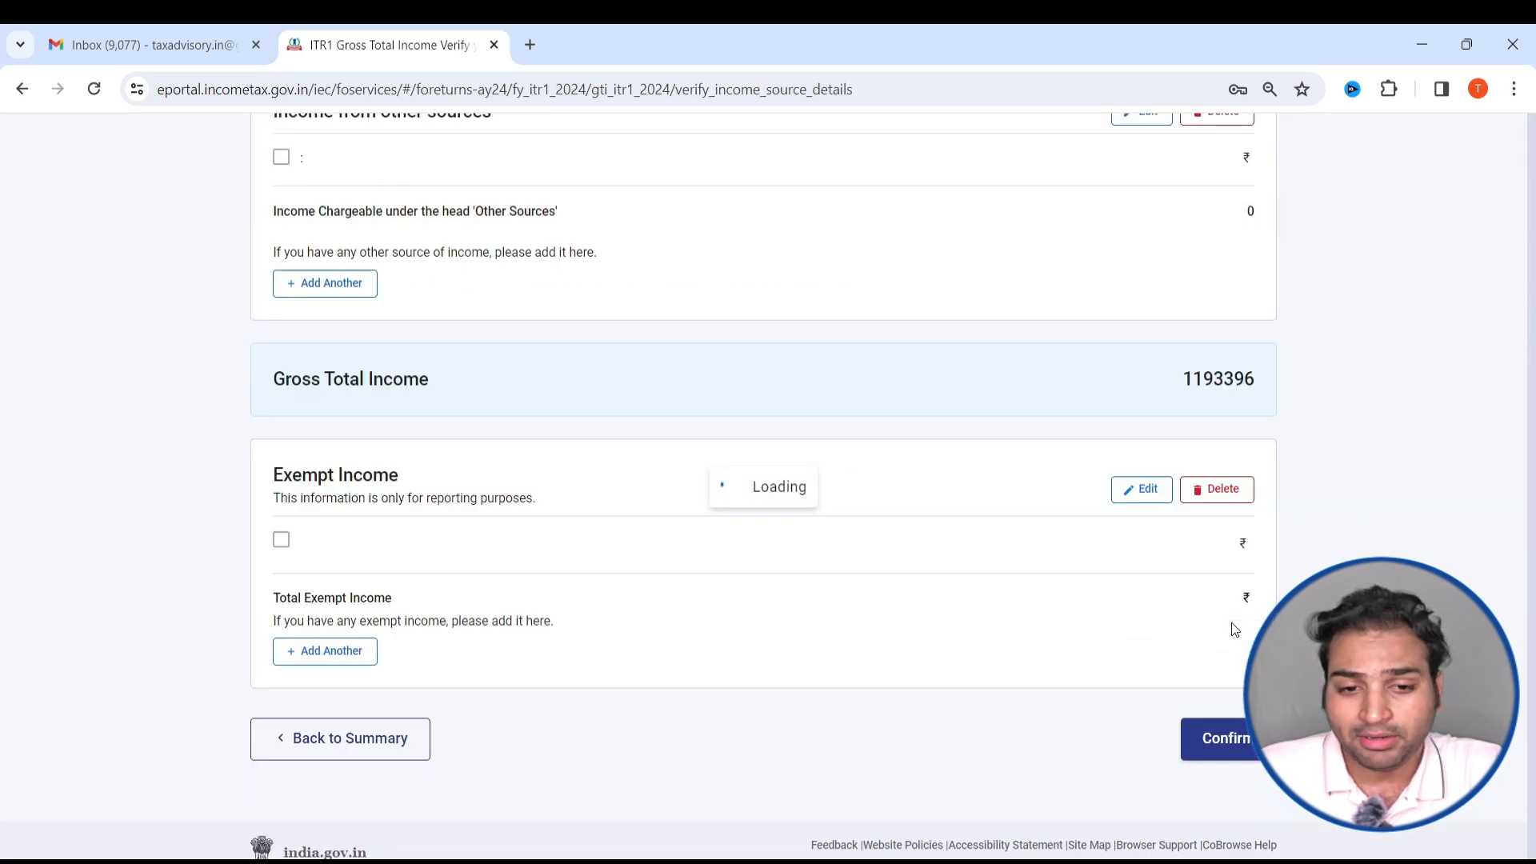
- Recheck the exempt allowances in Form 16 and reopen Income from Salary for editing
{"action": "key", "text": "alt+Tab"}
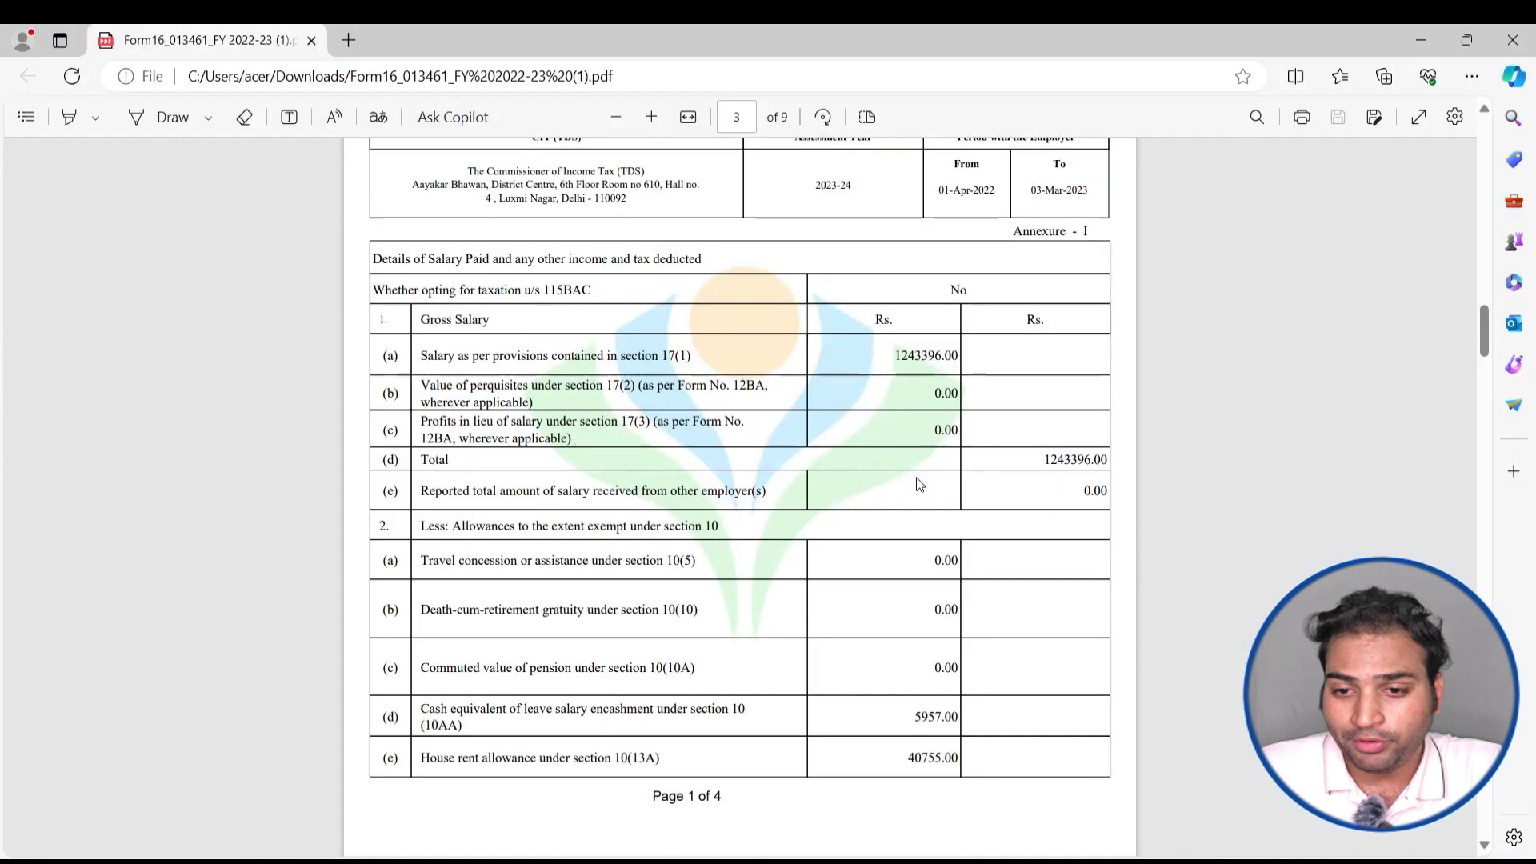
{"action": "key", "text": "alt+Tab"}
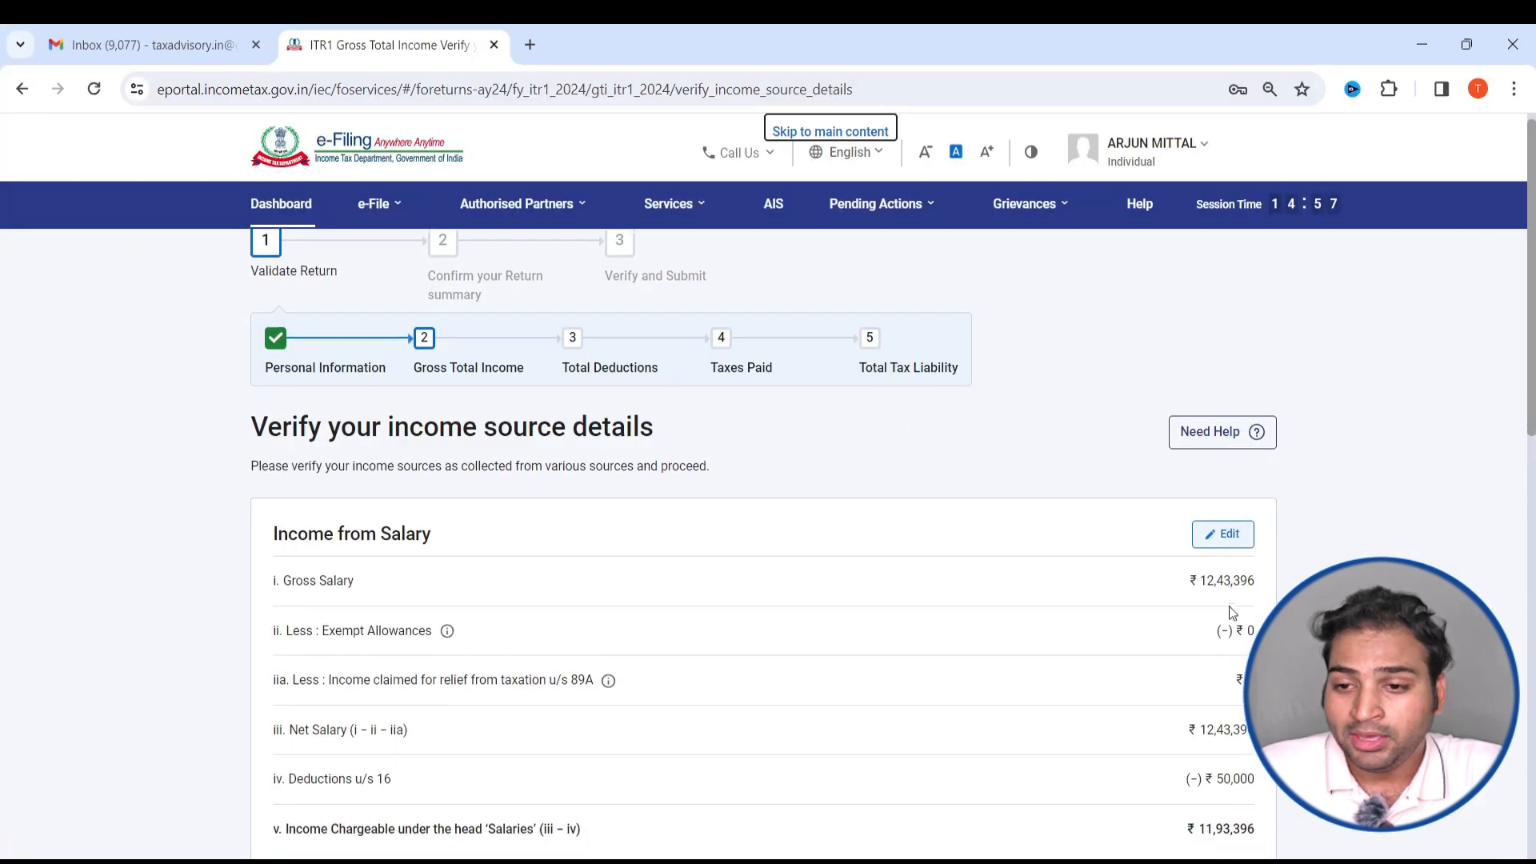
{"action": "scroll", "coordinate": [1232, 613], "scroll_direction": "down", "scroll_amount": 2}
{"action": "left_click", "coordinate": [1219, 357]}
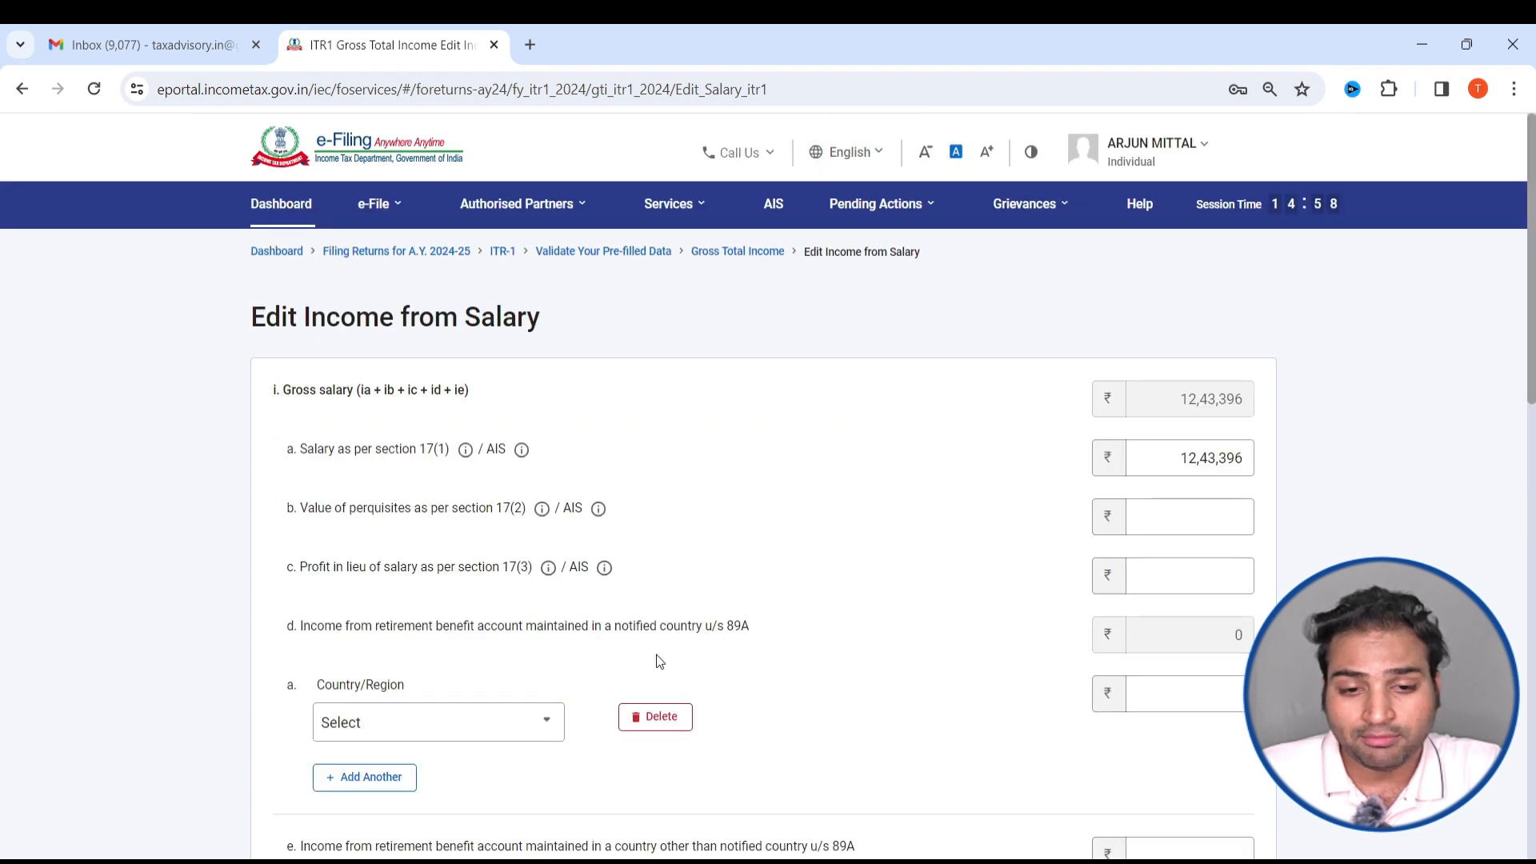
- Claim Sec 10(10AA)-Earned leave encashment on Retirement as an exempt allowance with the Form 16 amount of 5957
{"action": "scroll", "coordinate": [655, 658], "scroll_direction": "down", "scroll_amount": 8}
{"action": "left_click", "coordinate": [411, 362]}
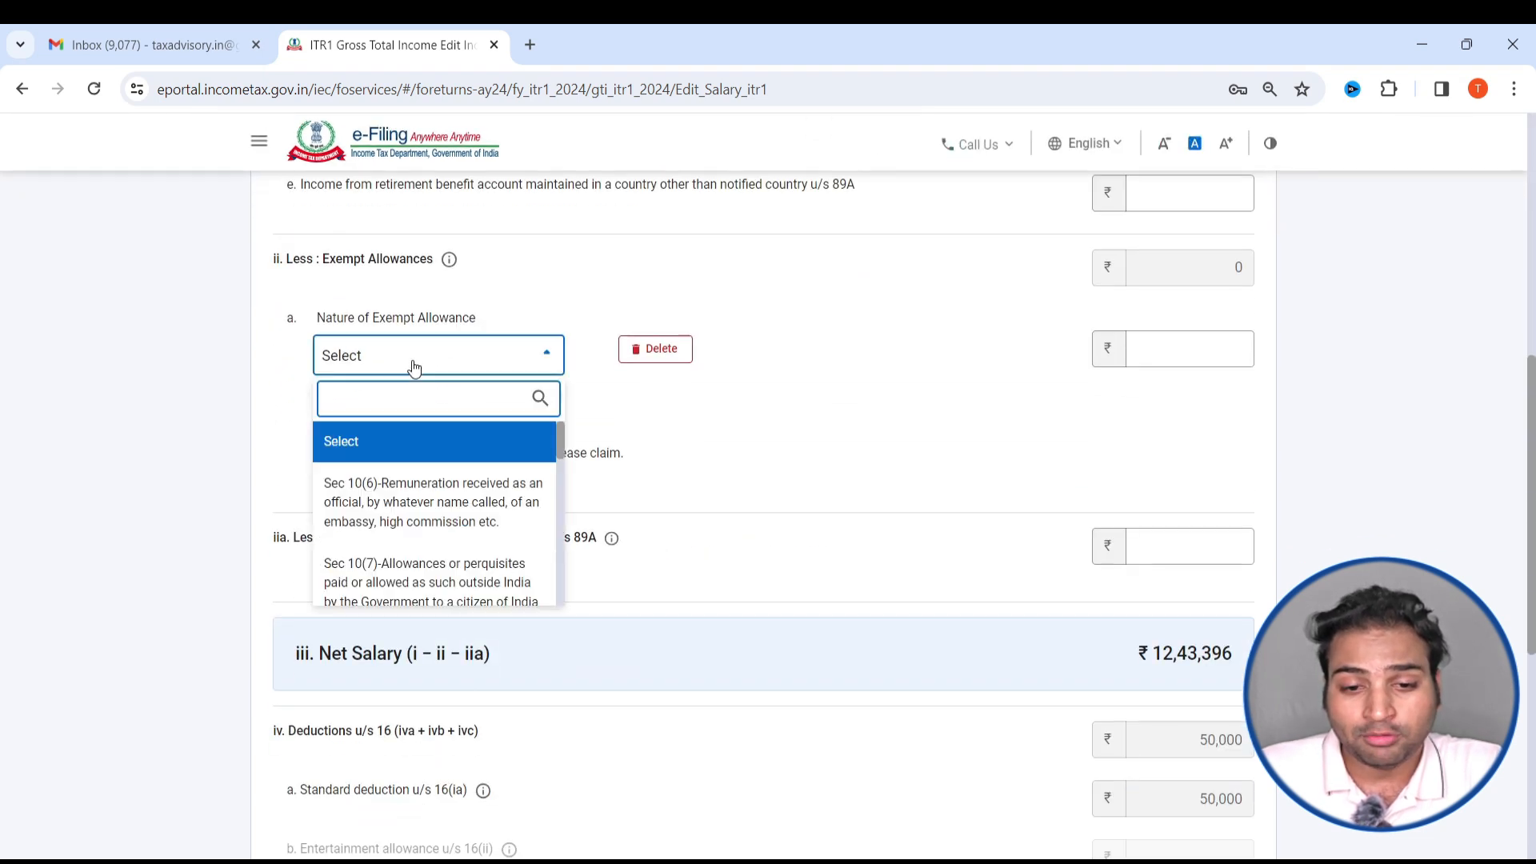
{"action": "scroll", "coordinate": [477, 552], "scroll_direction": "down", "scroll_amount": 1}
{"action": "scroll", "coordinate": [478, 536], "scroll_direction": "down", "scroll_amount": 1}
{"action": "scroll", "coordinate": [471, 563], "scroll_direction": "down", "scroll_amount": 1}
{"action": "left_click", "coordinate": [477, 496]}
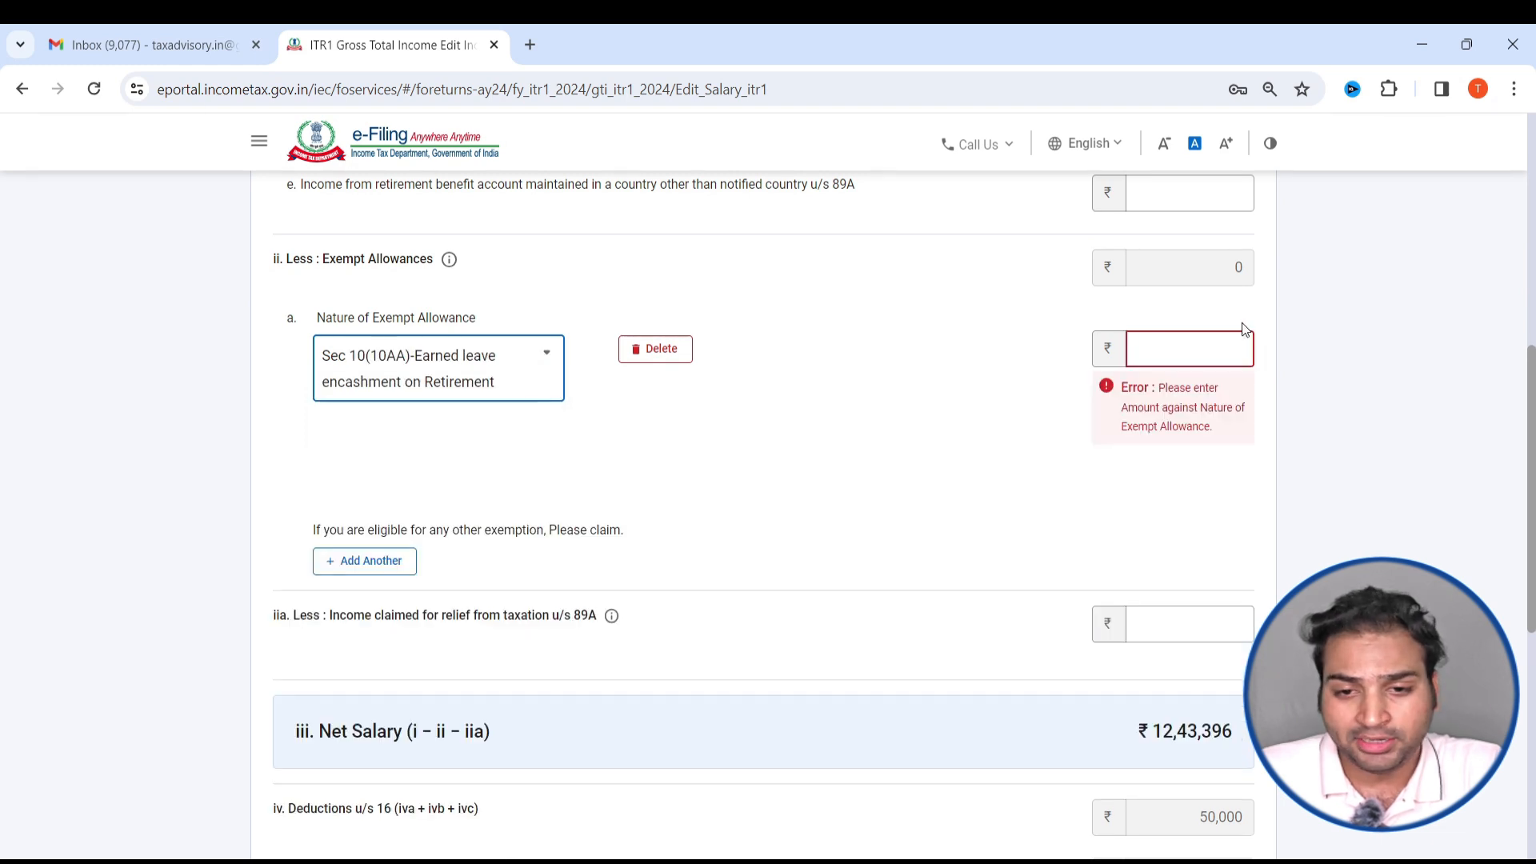
{"action": "key", "text": "alt+Tab"}
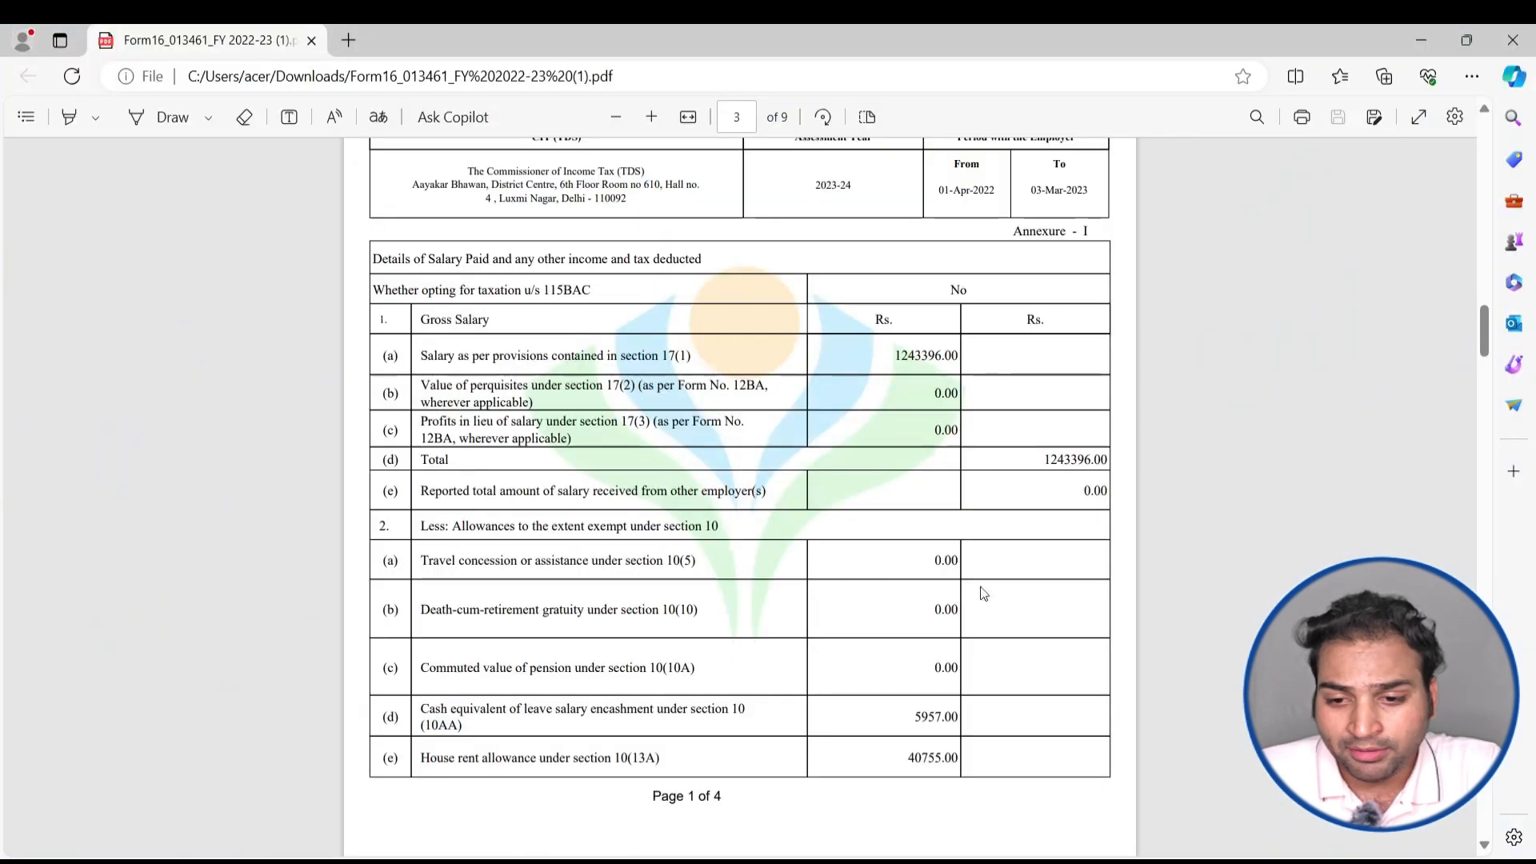
{"action": "scroll", "coordinate": [983, 593], "scroll_direction": "down", "scroll_amount": 1}
{"action": "key", "text": "alt+Tab"}
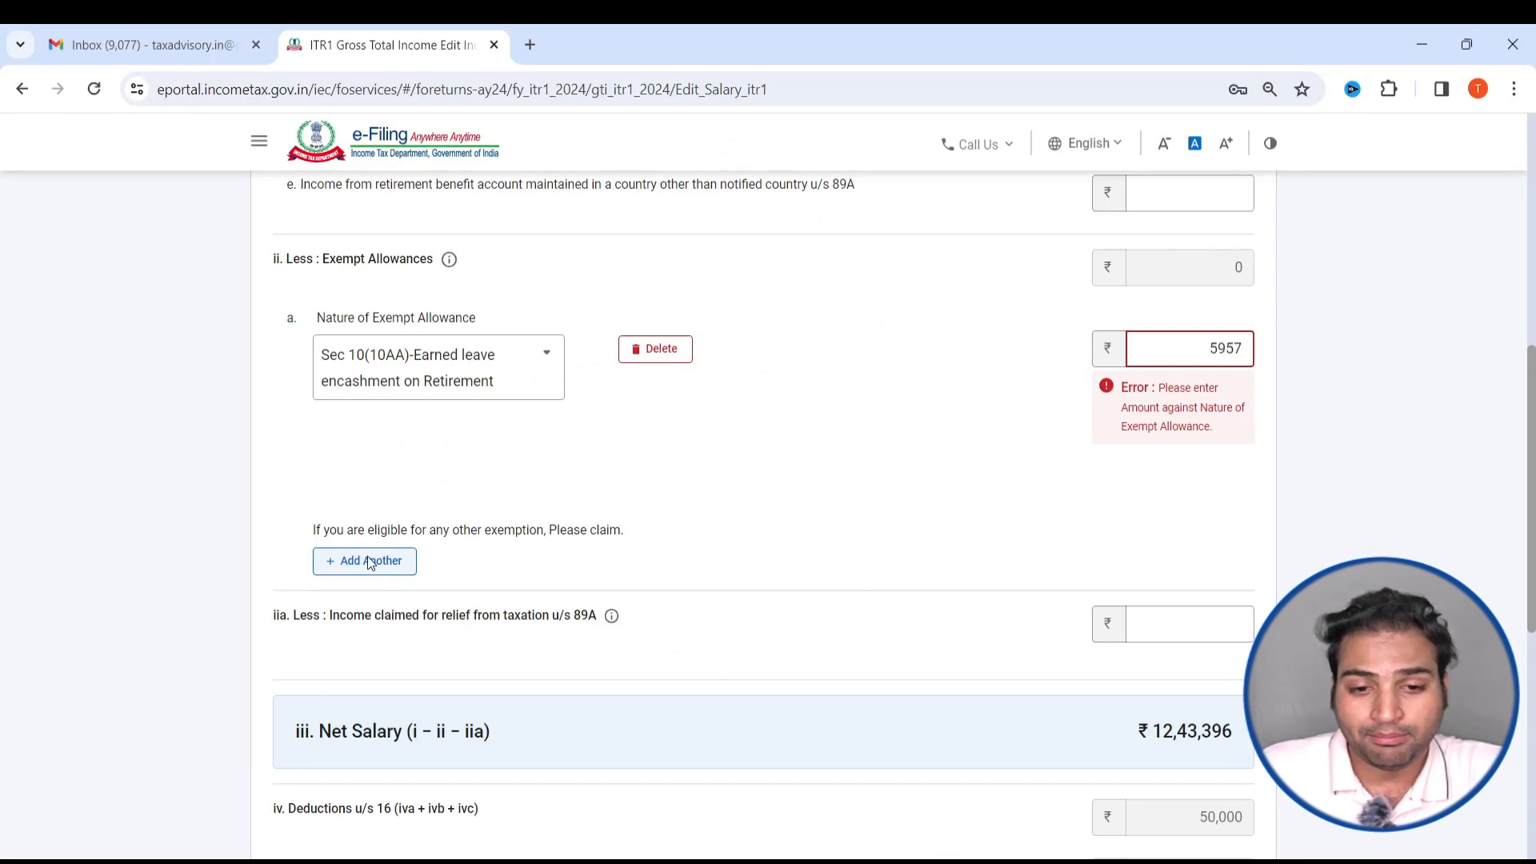
- Add another exempt allowance entry and set its nature to Any Other
{"action": "left_click", "coordinate": [368, 560]}
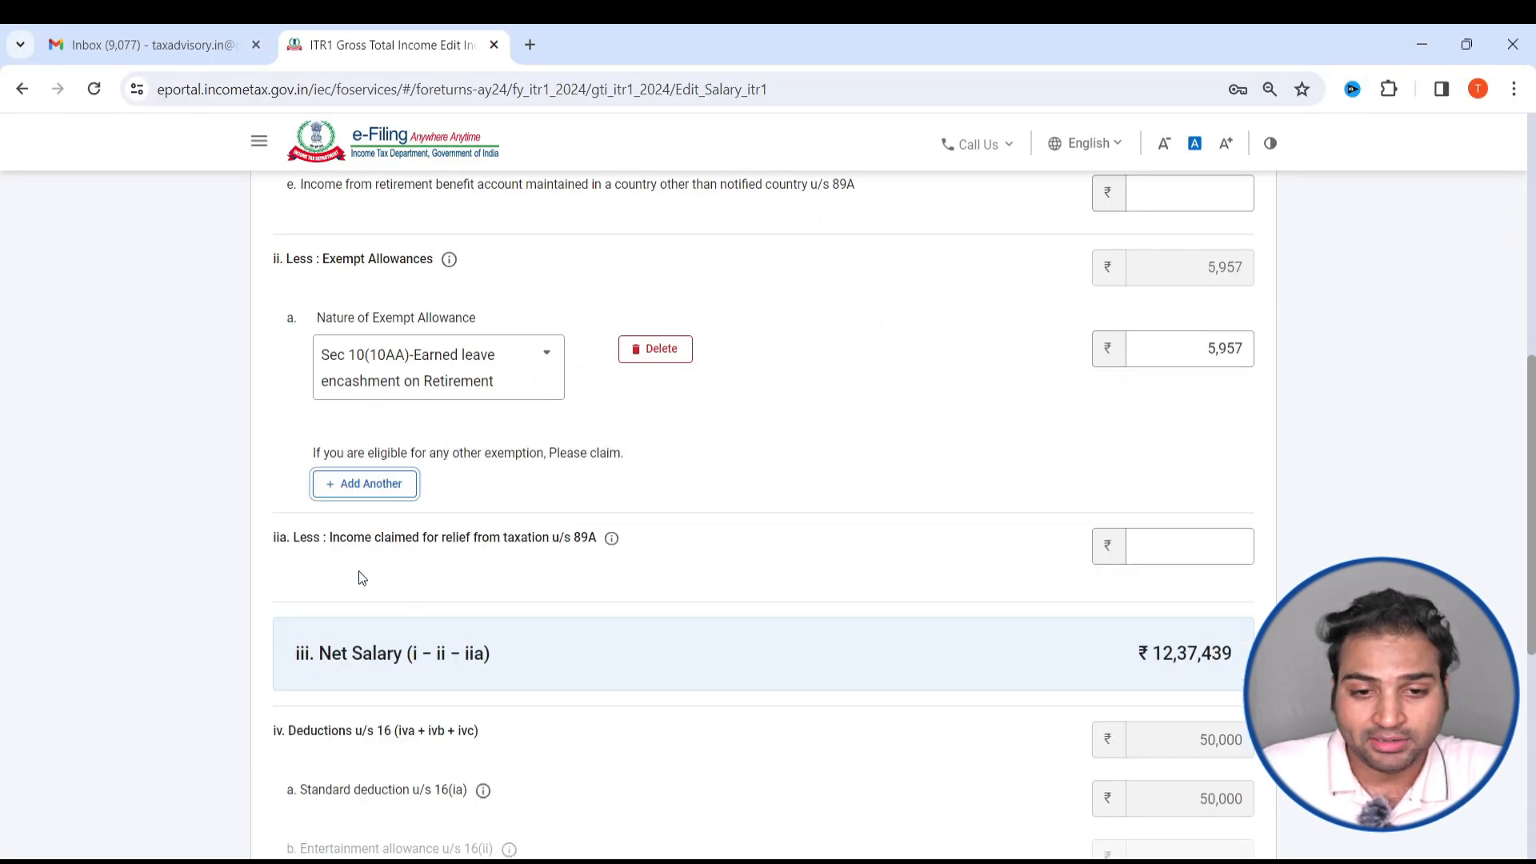
{"action": "left_click", "coordinate": [381, 488]}
{"action": "left_click", "coordinate": [402, 489]}
{"action": "scroll", "coordinate": [412, 640], "scroll_direction": "down", "scroll_amount": 10}
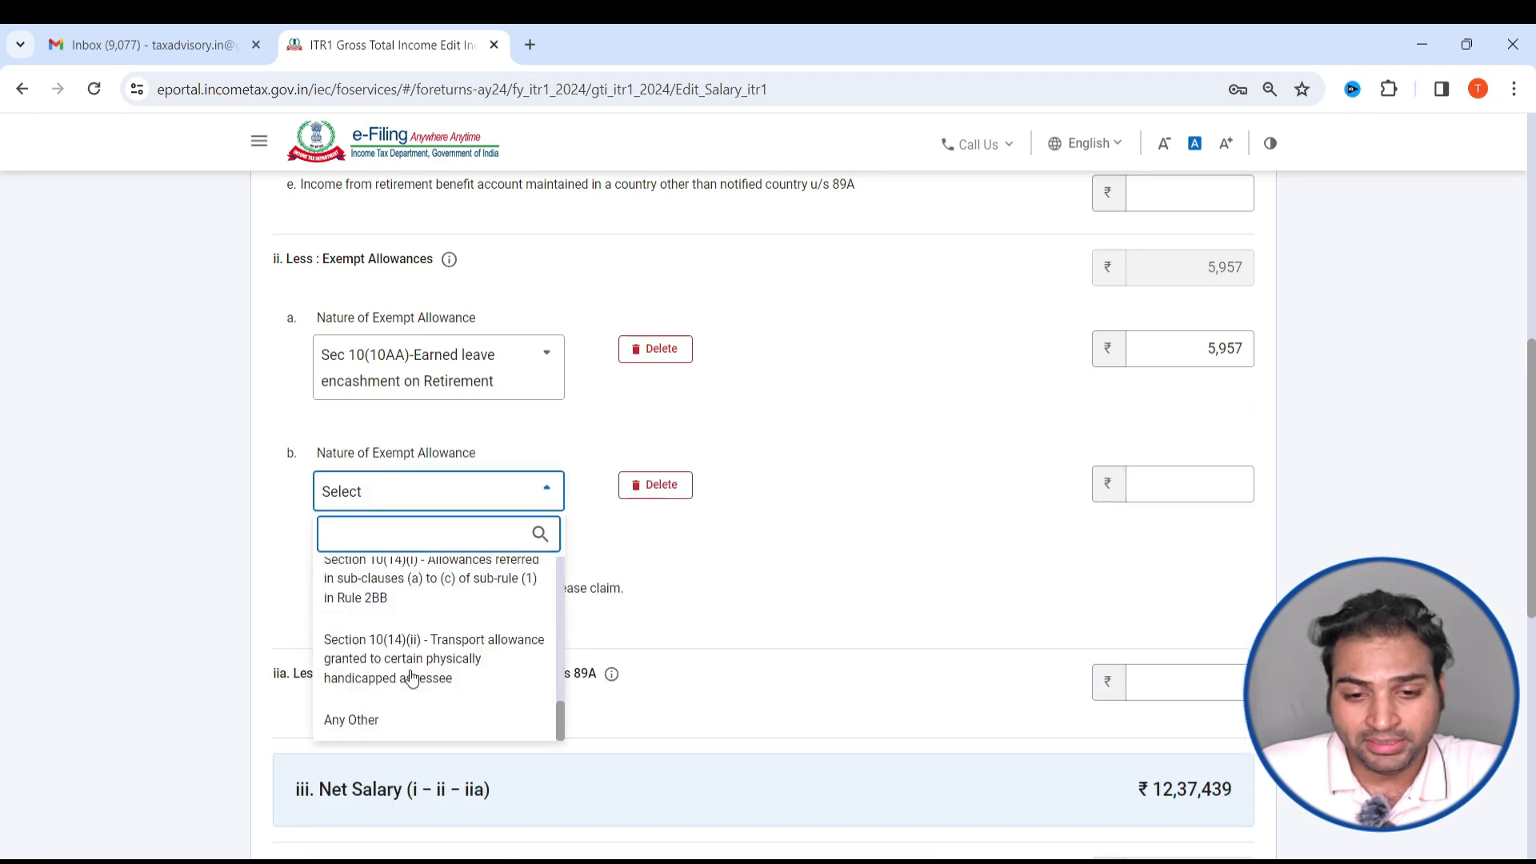
{"action": "scroll", "coordinate": [448, 664], "scroll_direction": "up", "scroll_amount": 4}
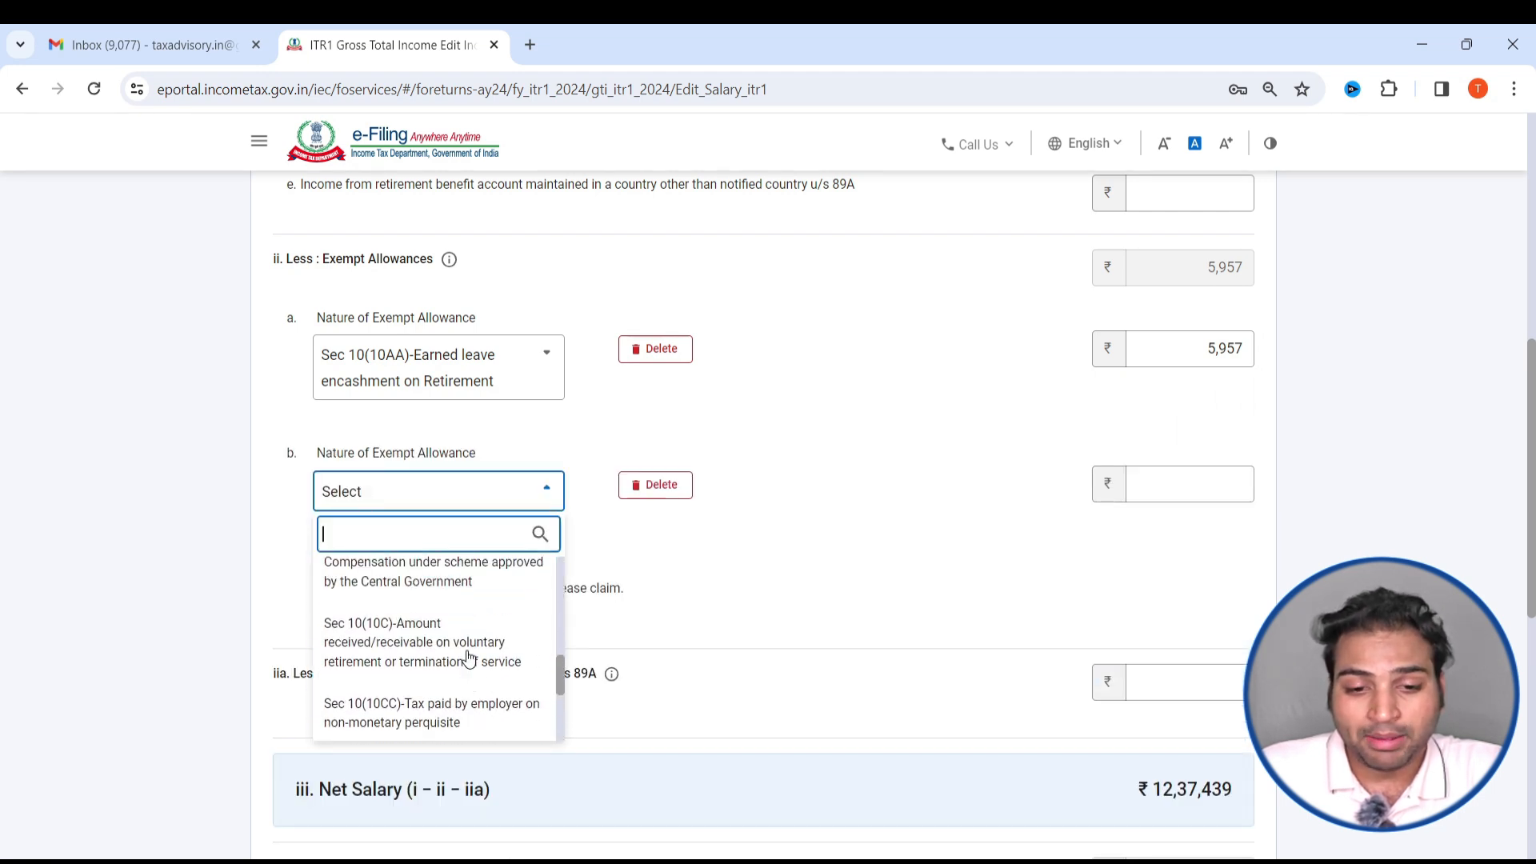
{"action": "scroll", "coordinate": [456, 664], "scroll_direction": "up", "scroll_amount": 4}
{"action": "scroll", "coordinate": [456, 678], "scroll_direction": "down", "scroll_amount": 1}
{"action": "scroll", "coordinate": [460, 667], "scroll_direction": "up", "scroll_amount": 5}
{"action": "scroll", "coordinate": [475, 644], "scroll_direction": "down", "scroll_amount": 10}
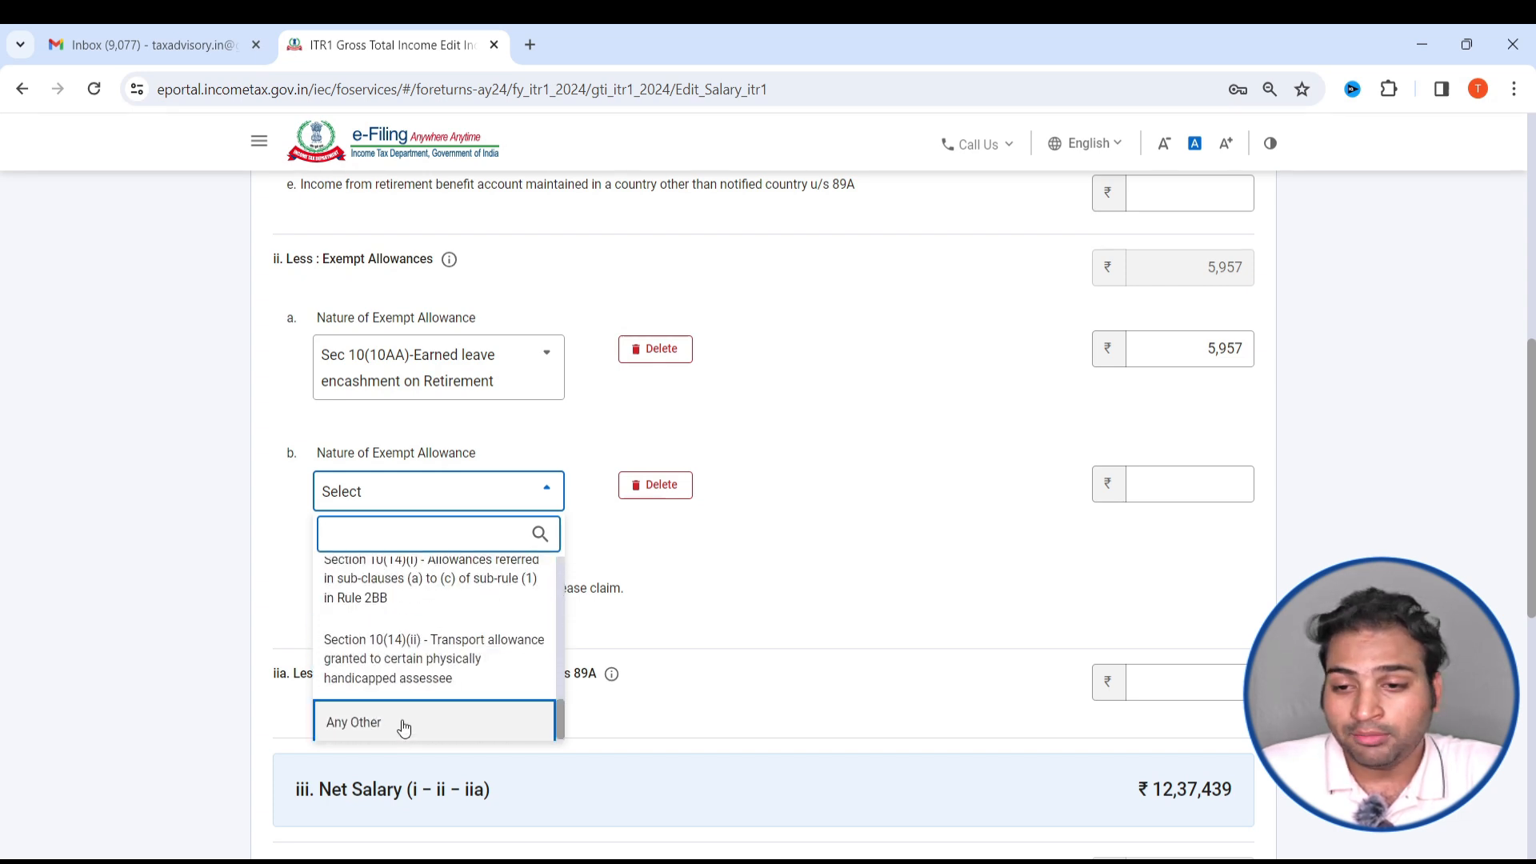
{"action": "left_click", "coordinate": [404, 728]}
- Look through the allowance options again for the second exempt allowance entry
{"action": "left_click", "coordinate": [449, 504]}
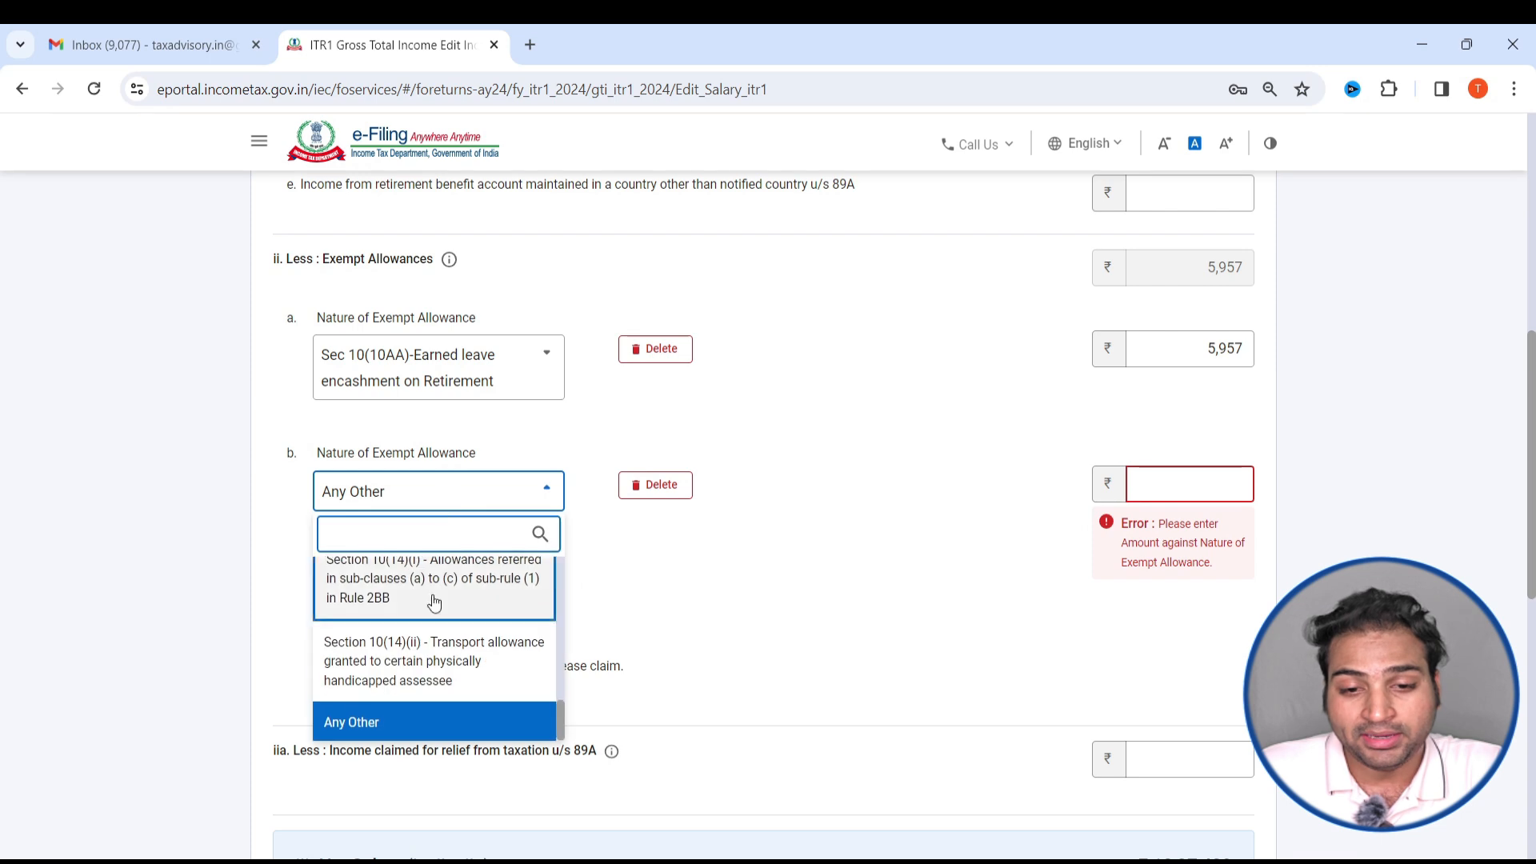
{"action": "scroll", "coordinate": [427, 672], "scroll_direction": "up", "scroll_amount": 5}
{"action": "scroll", "coordinate": [431, 670], "scroll_direction": "up", "scroll_amount": 8}
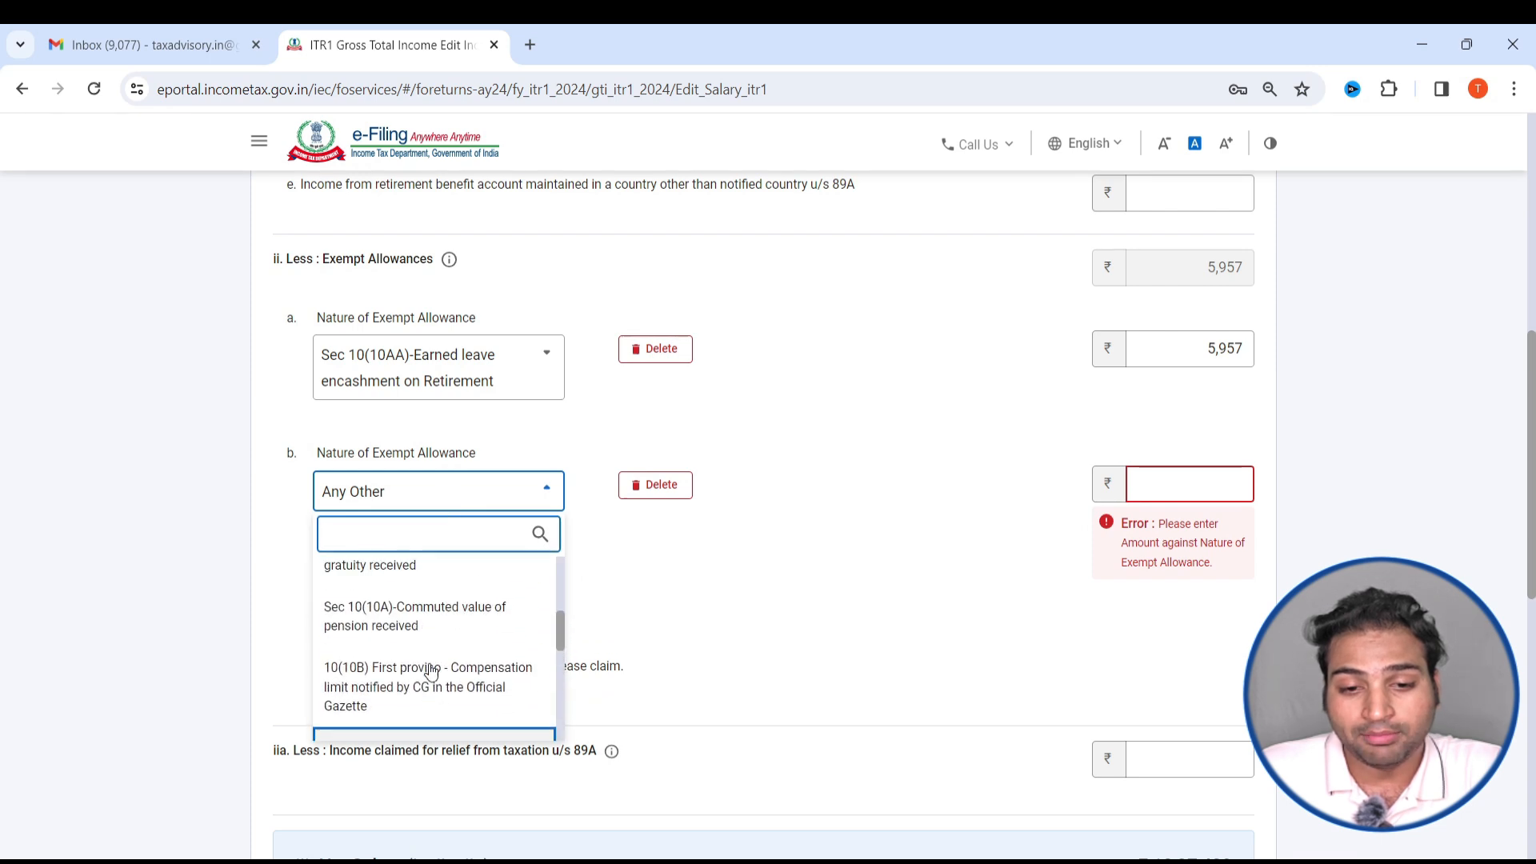
{"action": "scroll", "coordinate": [432, 670], "scroll_direction": "down", "scroll_amount": 6}
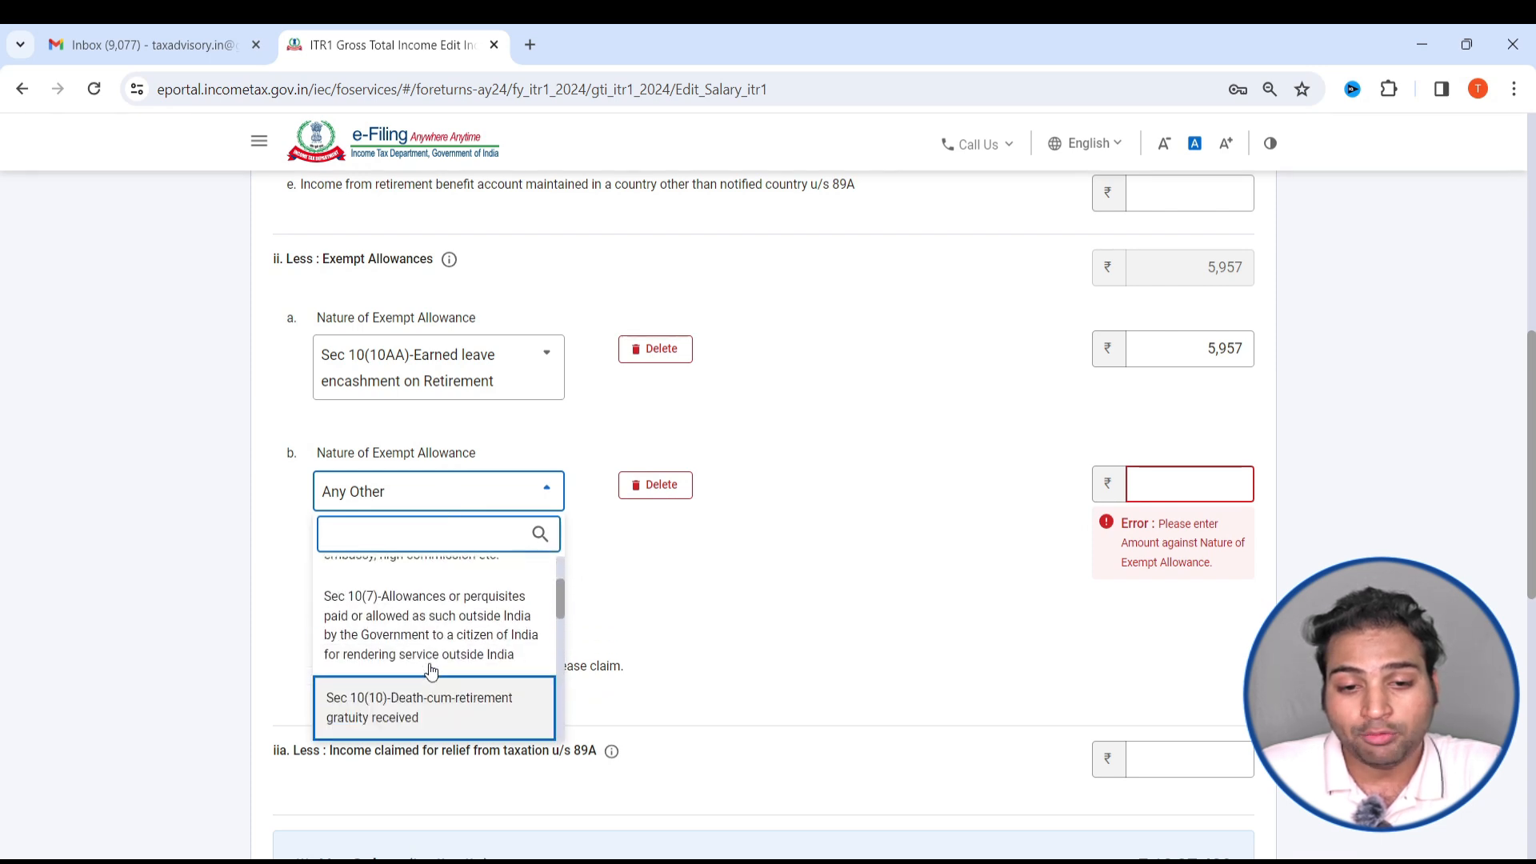
{"action": "scroll", "coordinate": [446, 624], "scroll_direction": "down", "scroll_amount": 3}
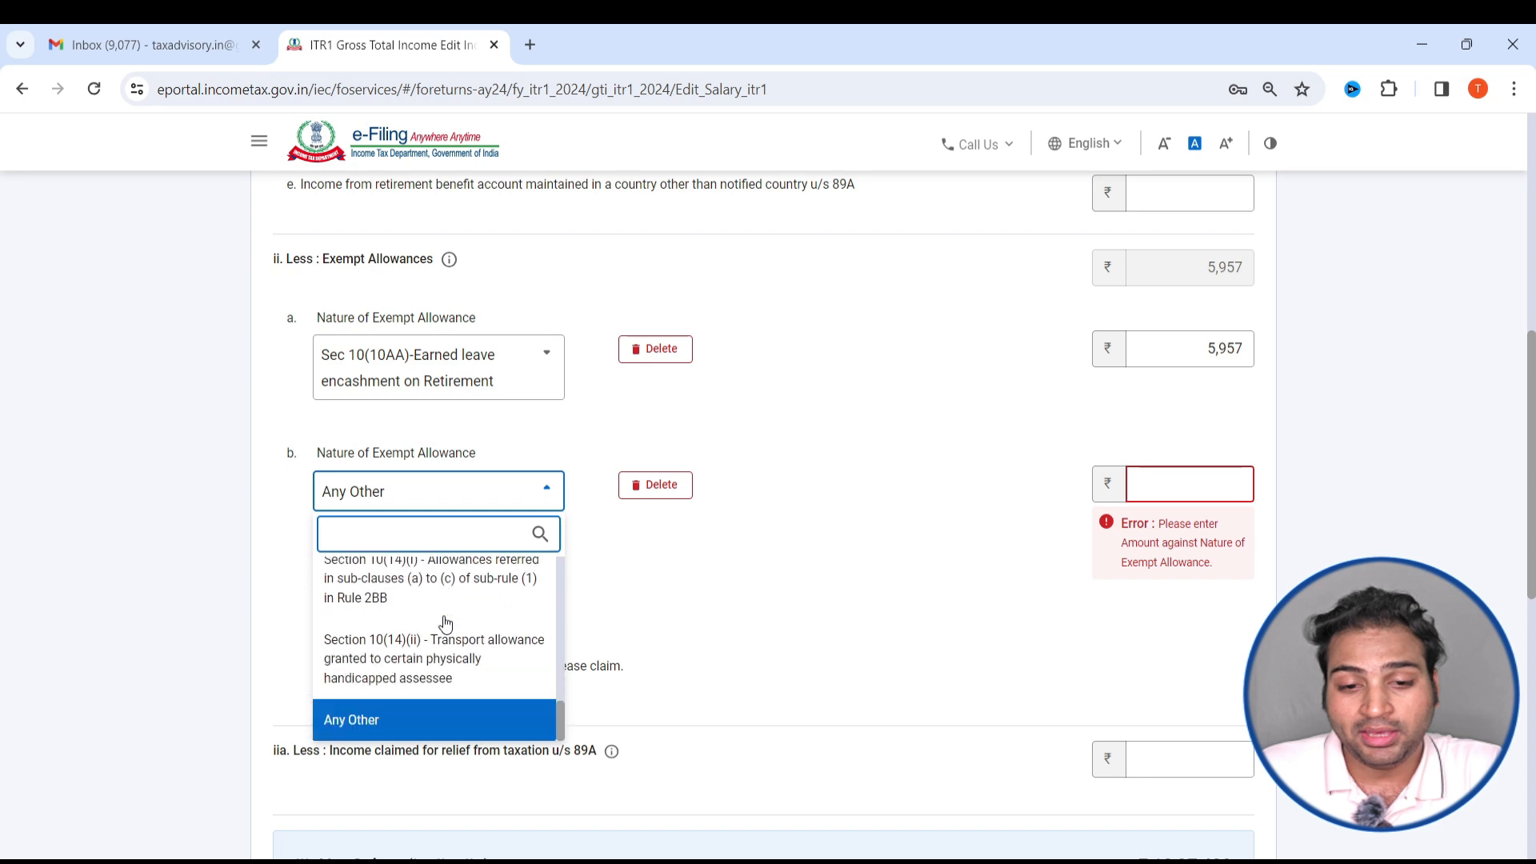
- Try to save the salary details, and delete the Any Other exempt allowance entry
{"action": "scroll", "coordinate": [632, 705], "scroll_direction": "down", "scroll_amount": 4}
{"action": "scroll", "coordinate": [632, 706], "scroll_direction": "down", "scroll_amount": 5}
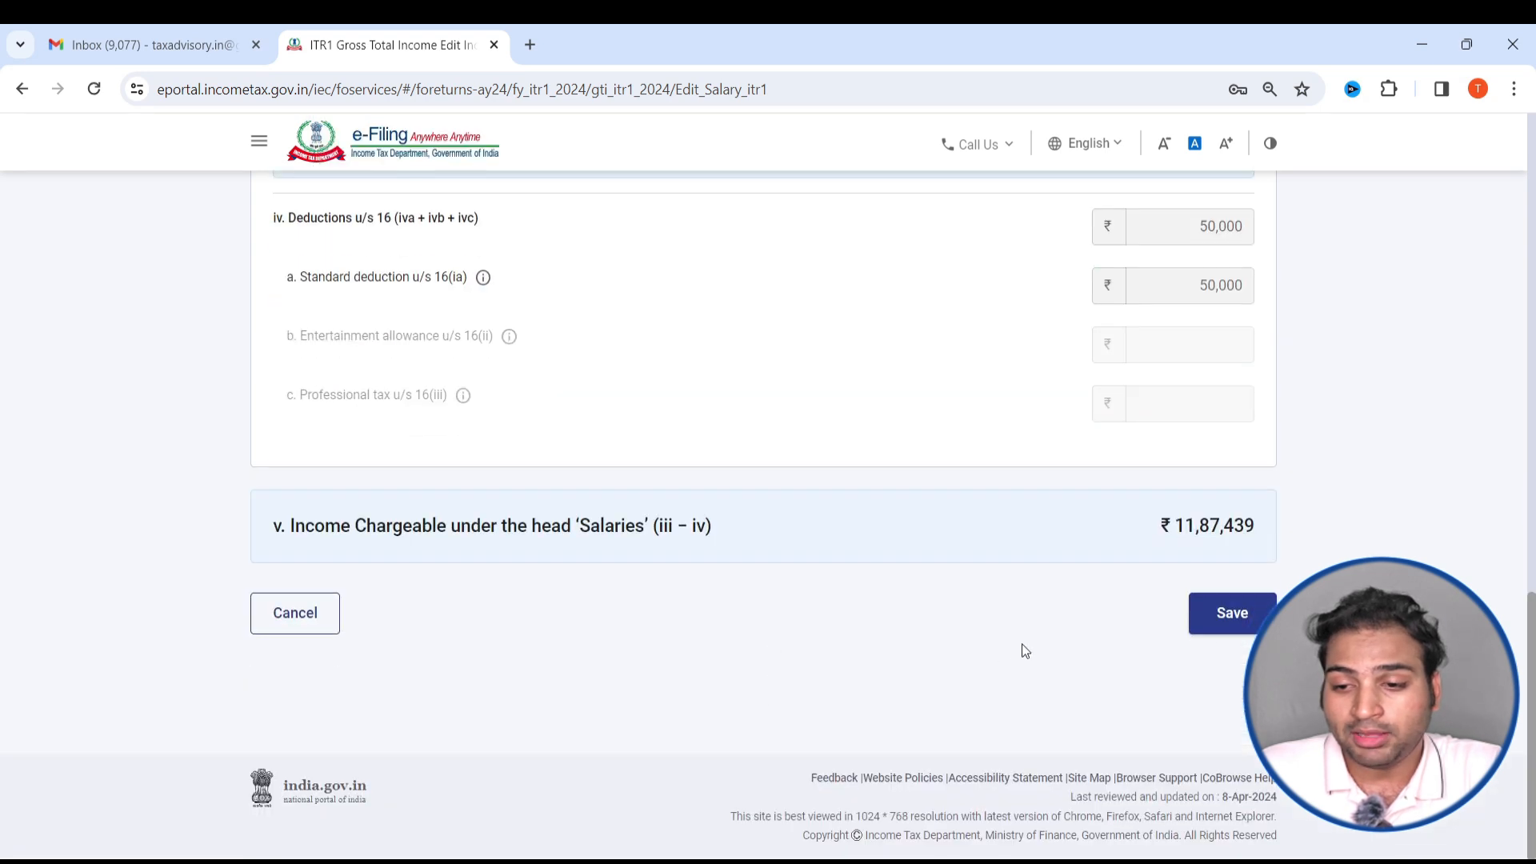
{"action": "left_click", "coordinate": [1229, 626]}
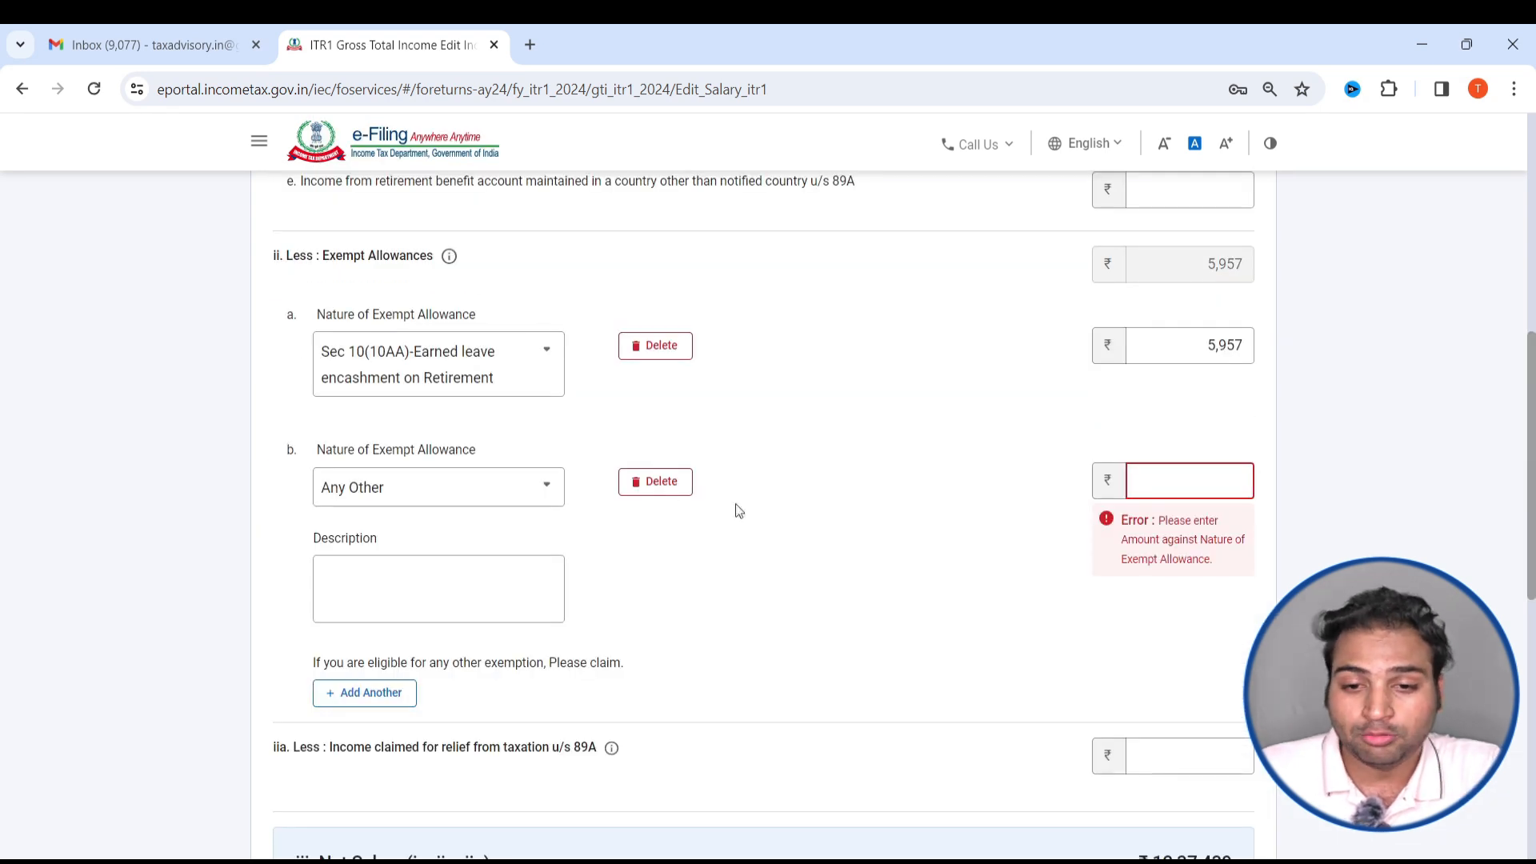
{"action": "left_click", "coordinate": [633, 494]}
{"action": "left_click", "coordinate": [911, 558]}
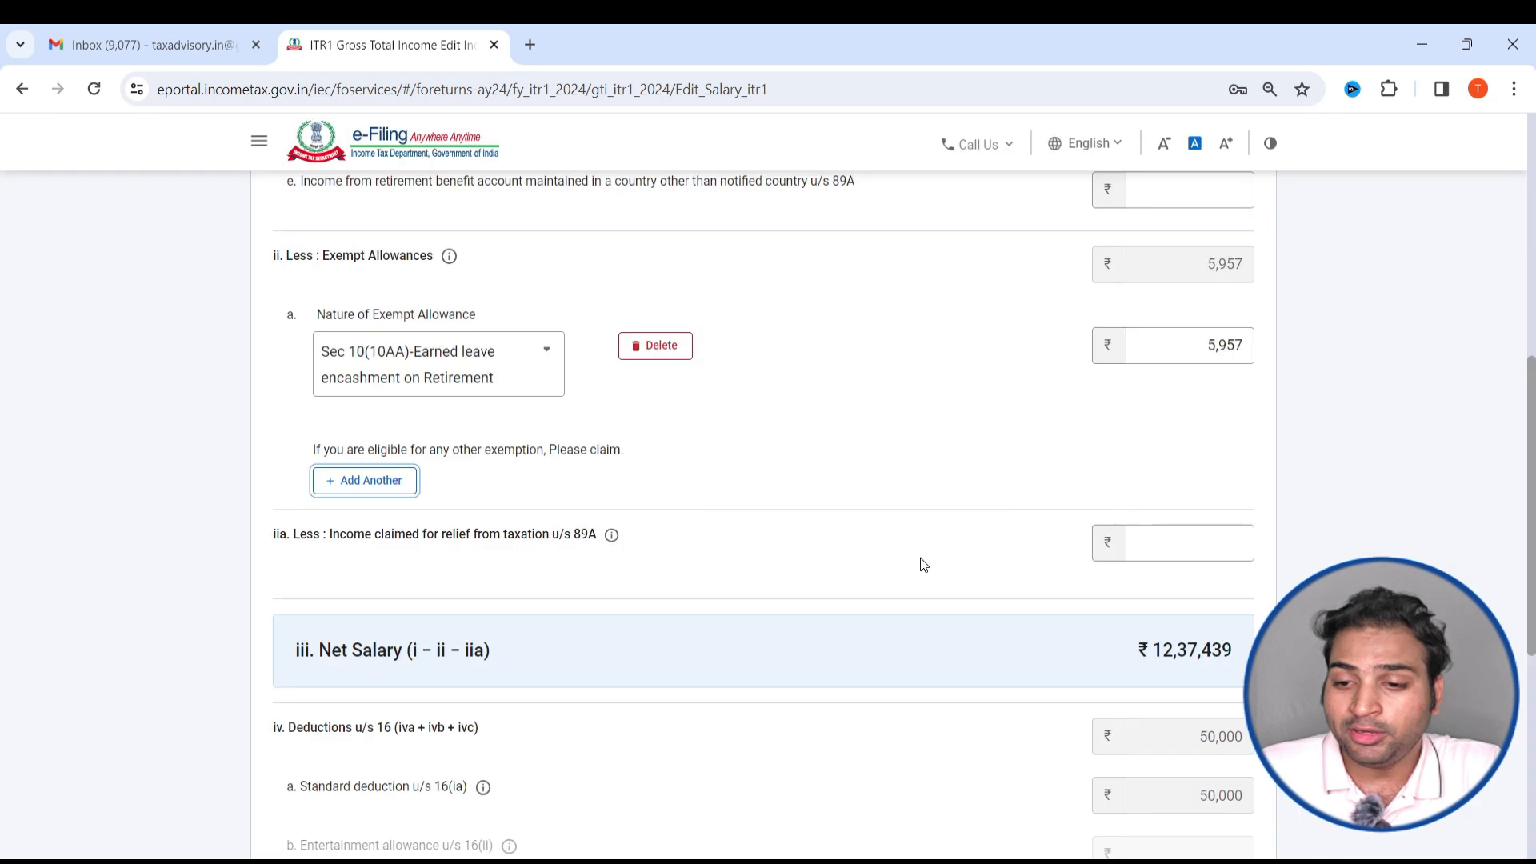
- Save the salary details with the earned leave encashment as the only exempt allowance
{"action": "scroll", "coordinate": [1142, 655], "scroll_direction": "down", "scroll_amount": 6}
{"action": "left_click", "coordinate": [1210, 611]}
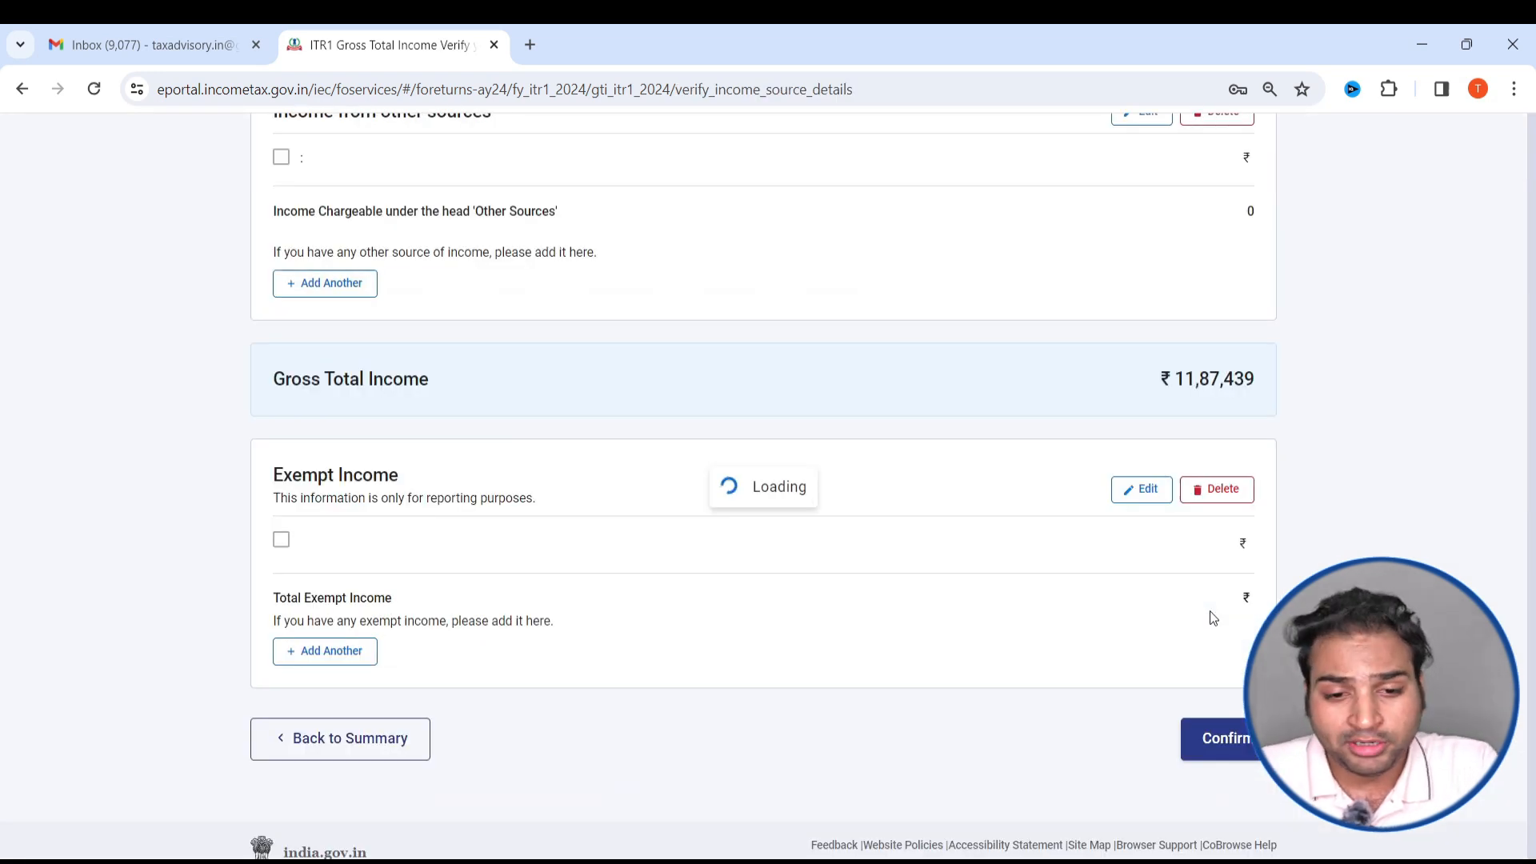
{"action": "scroll", "coordinate": [440, 676], "scroll_direction": "down", "scroll_amount": 6}
- Look up the income or loss from house property in Form 16 and return to the tax portal
{"action": "key", "text": "alt+Tab"}
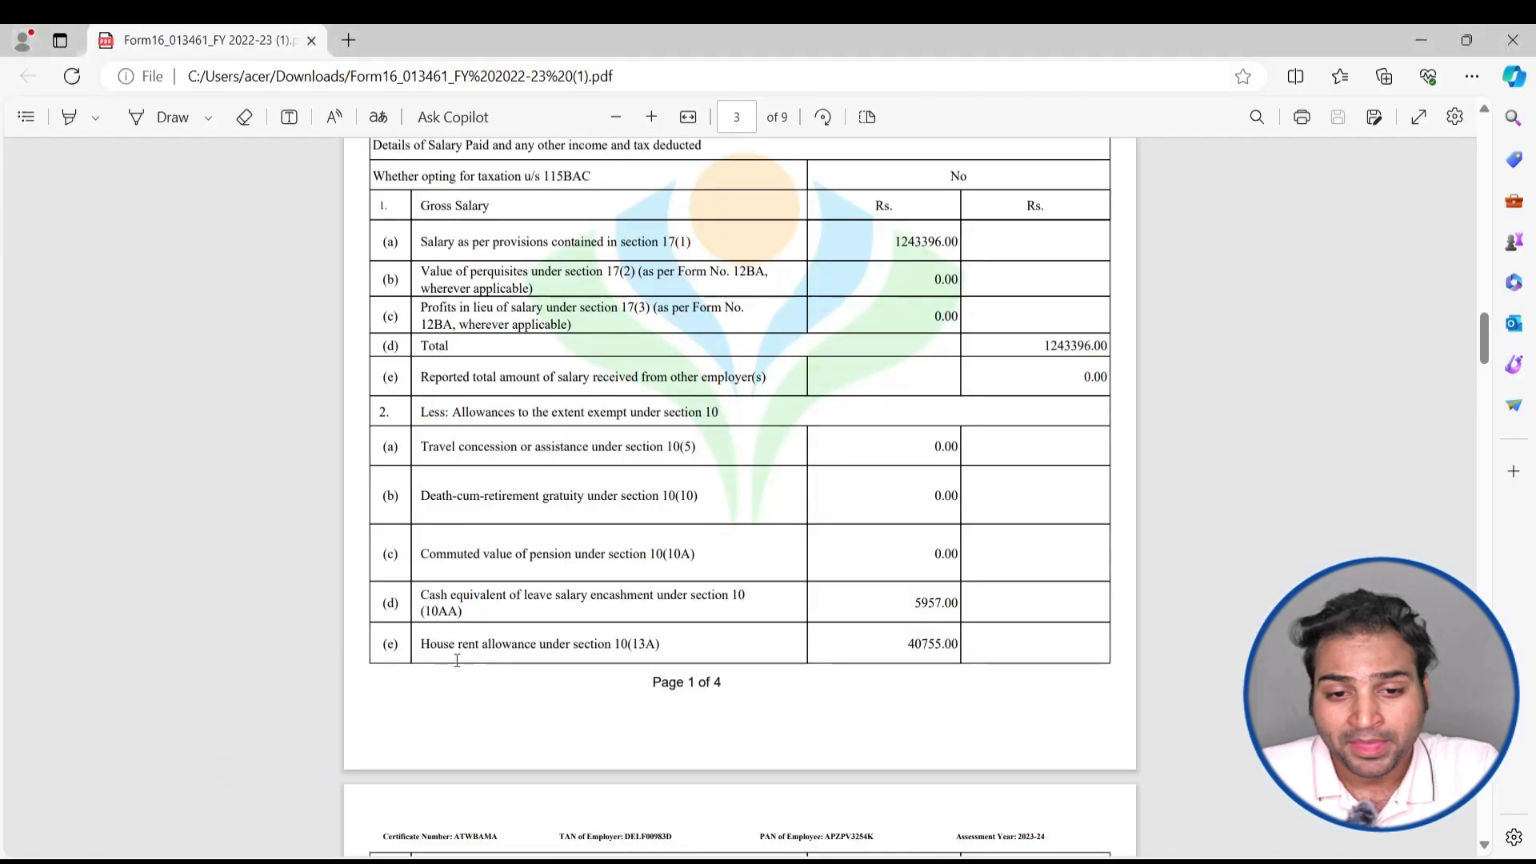
{"action": "key", "text": "alt+Tab"}
{"action": "scroll", "coordinate": [616, 363], "scroll_direction": "down", "scroll_amount": 3}
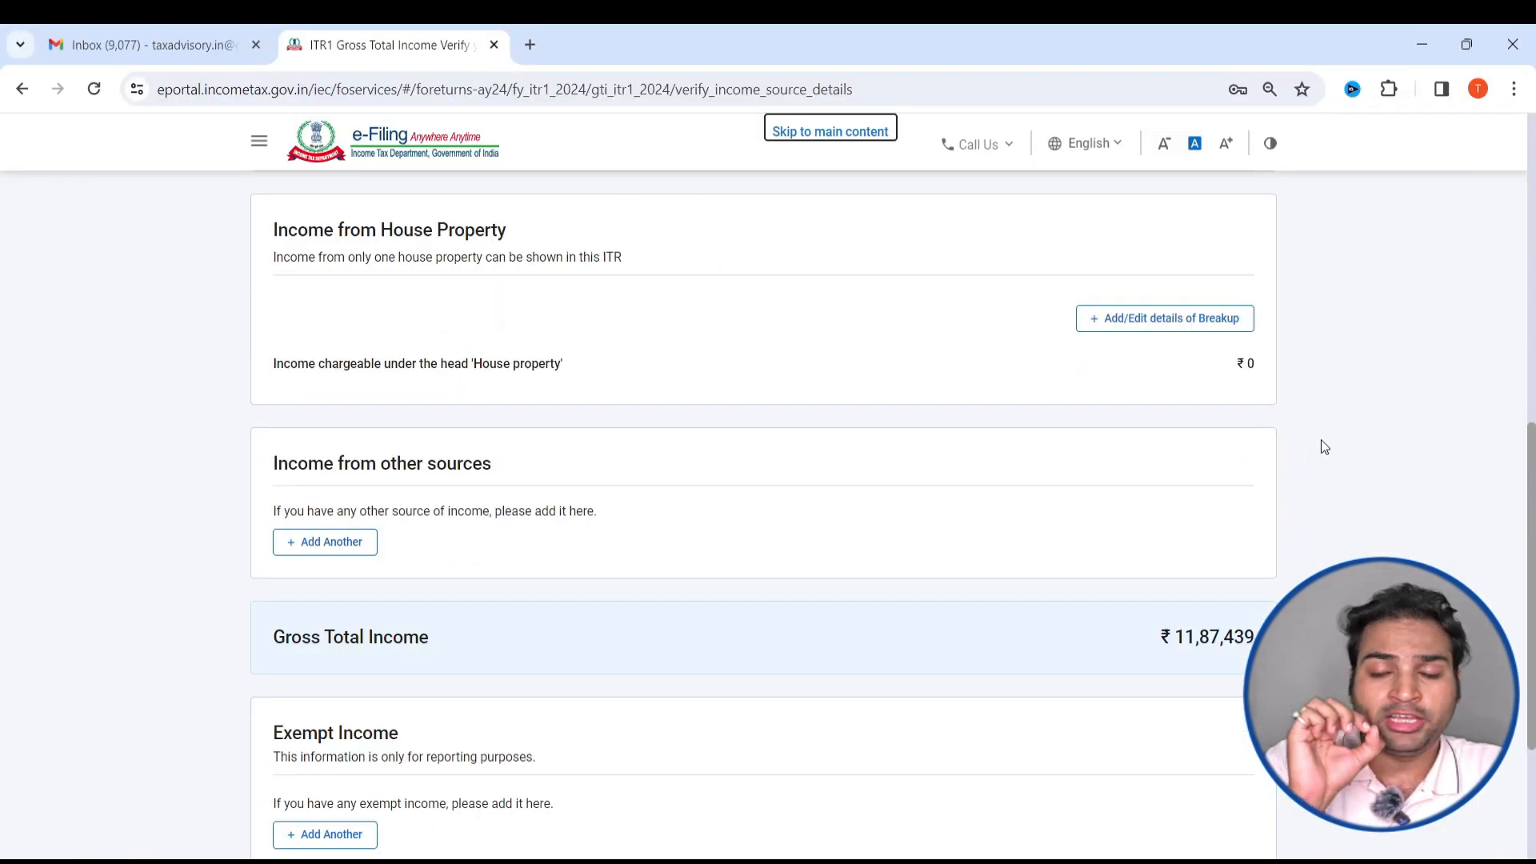
{"action": "key", "text": "alt+Tab"}
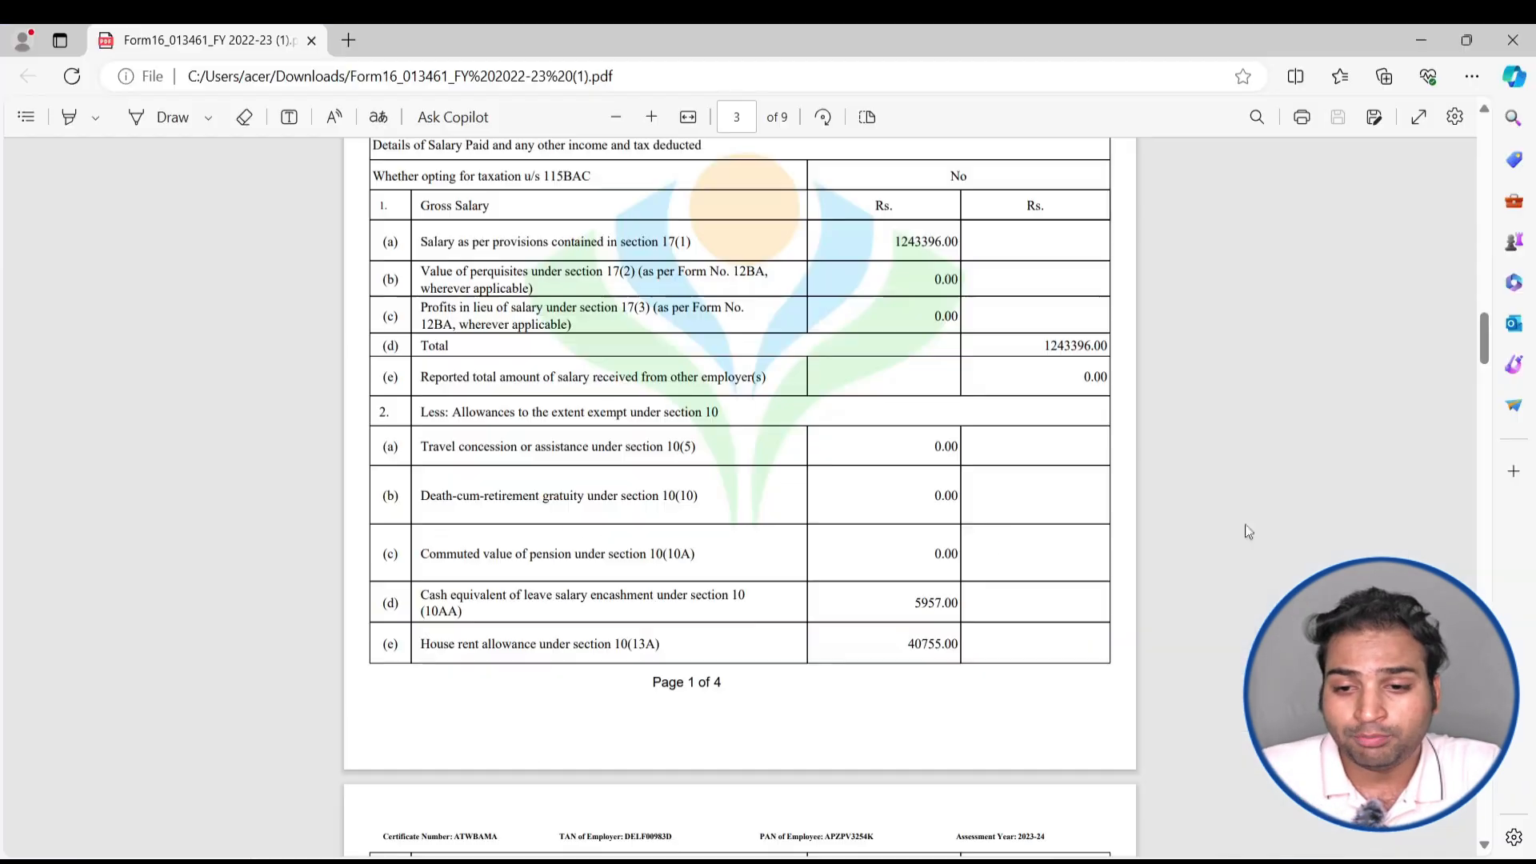
{"action": "scroll", "coordinate": [880, 448], "scroll_direction": "down", "scroll_amount": 3}
{"action": "scroll", "coordinate": [879, 447], "scroll_direction": "up", "scroll_amount": 7}
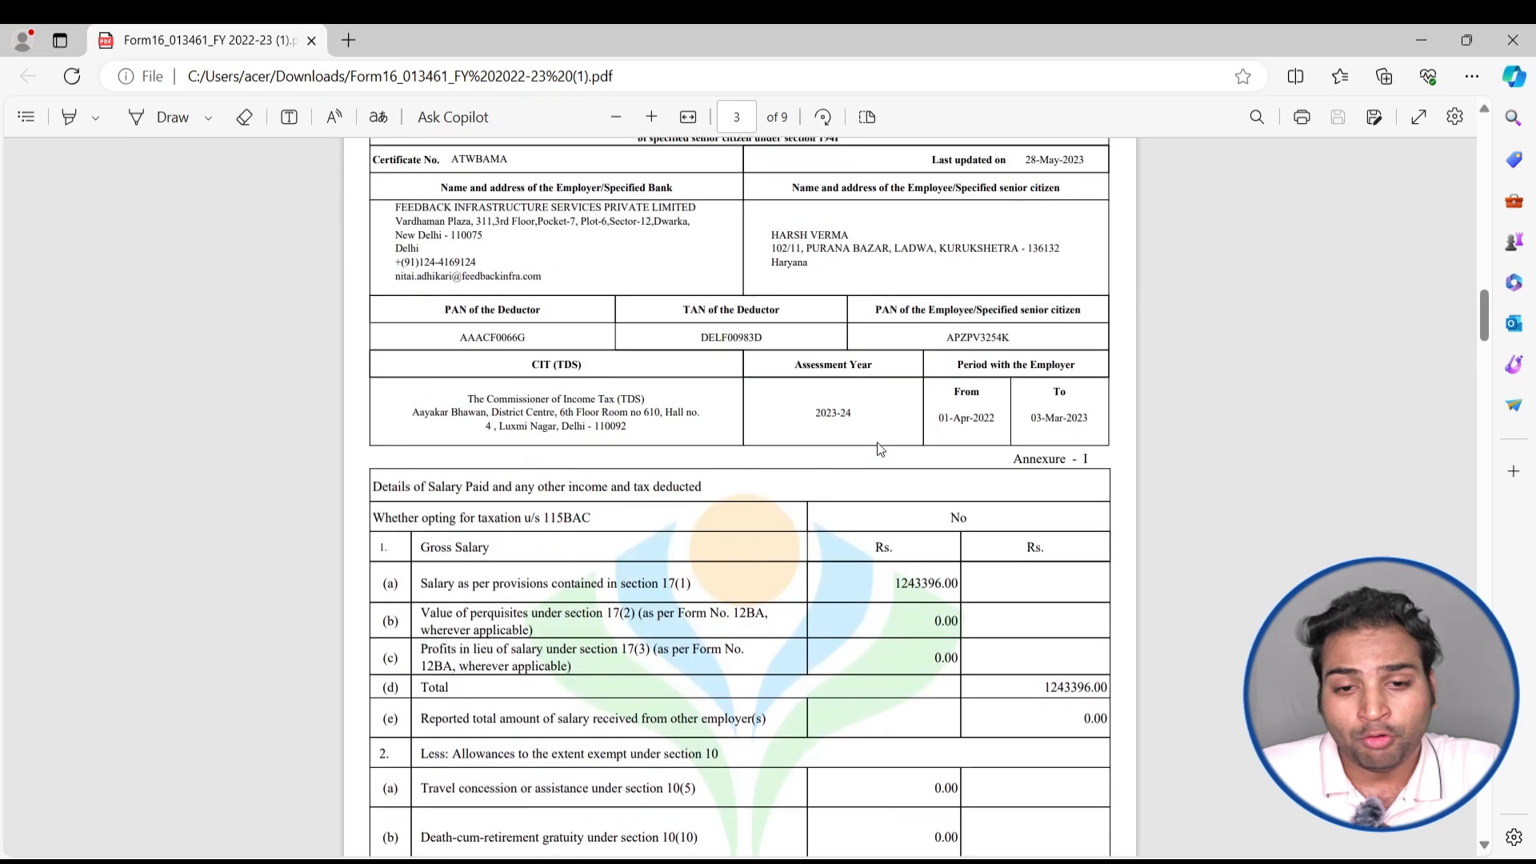
{"action": "scroll", "coordinate": [880, 449], "scroll_direction": "down", "scroll_amount": 12}
{"action": "scroll", "coordinate": [876, 452], "scroll_direction": "down", "scroll_amount": 3}
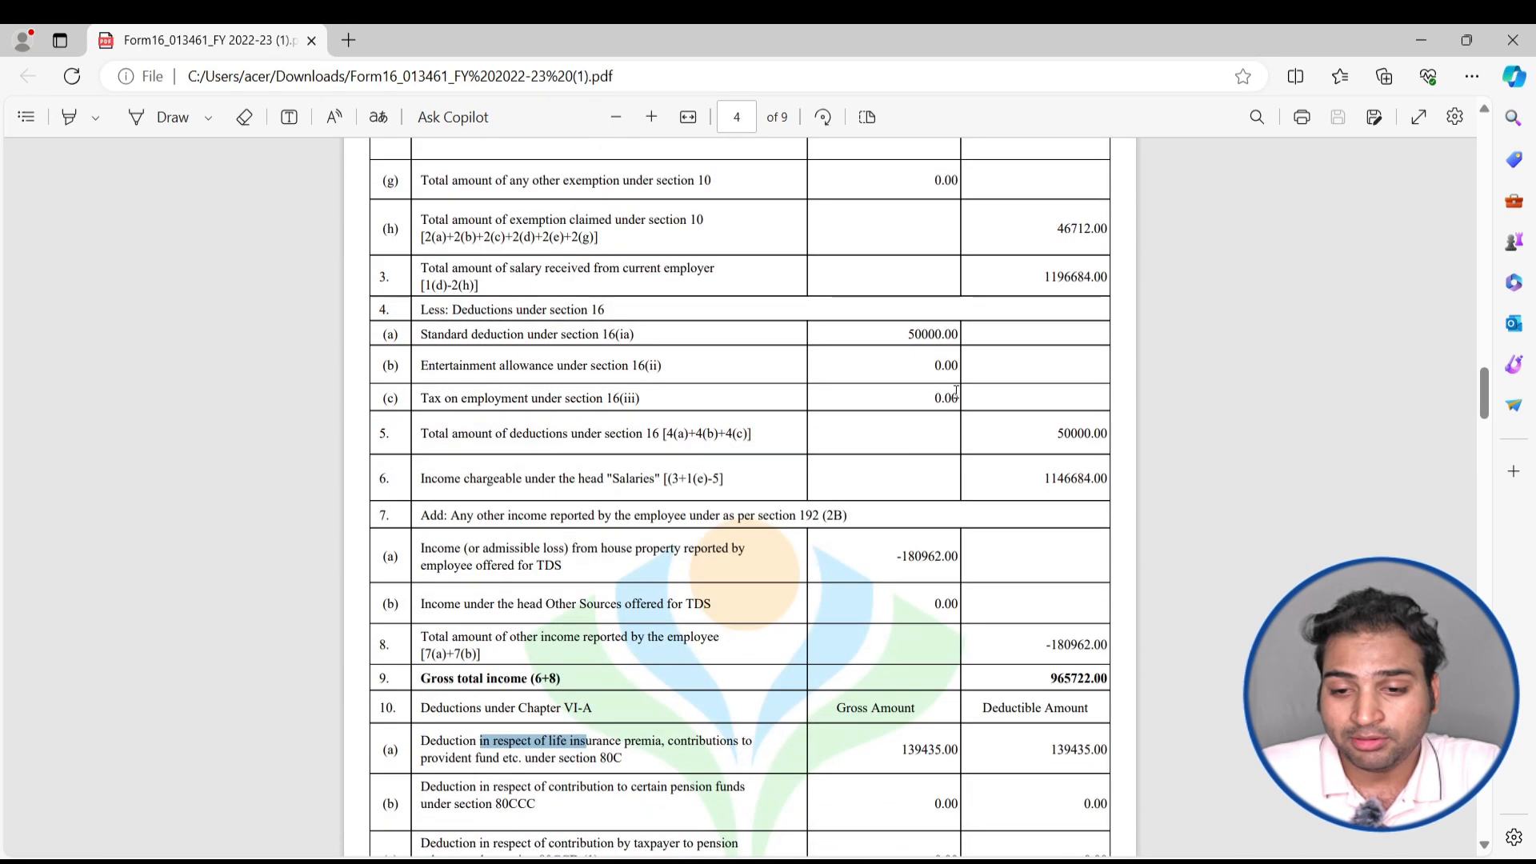
{"action": "double_click", "coordinate": [953, 552]}
{"action": "key", "text": "alt+Tab"}
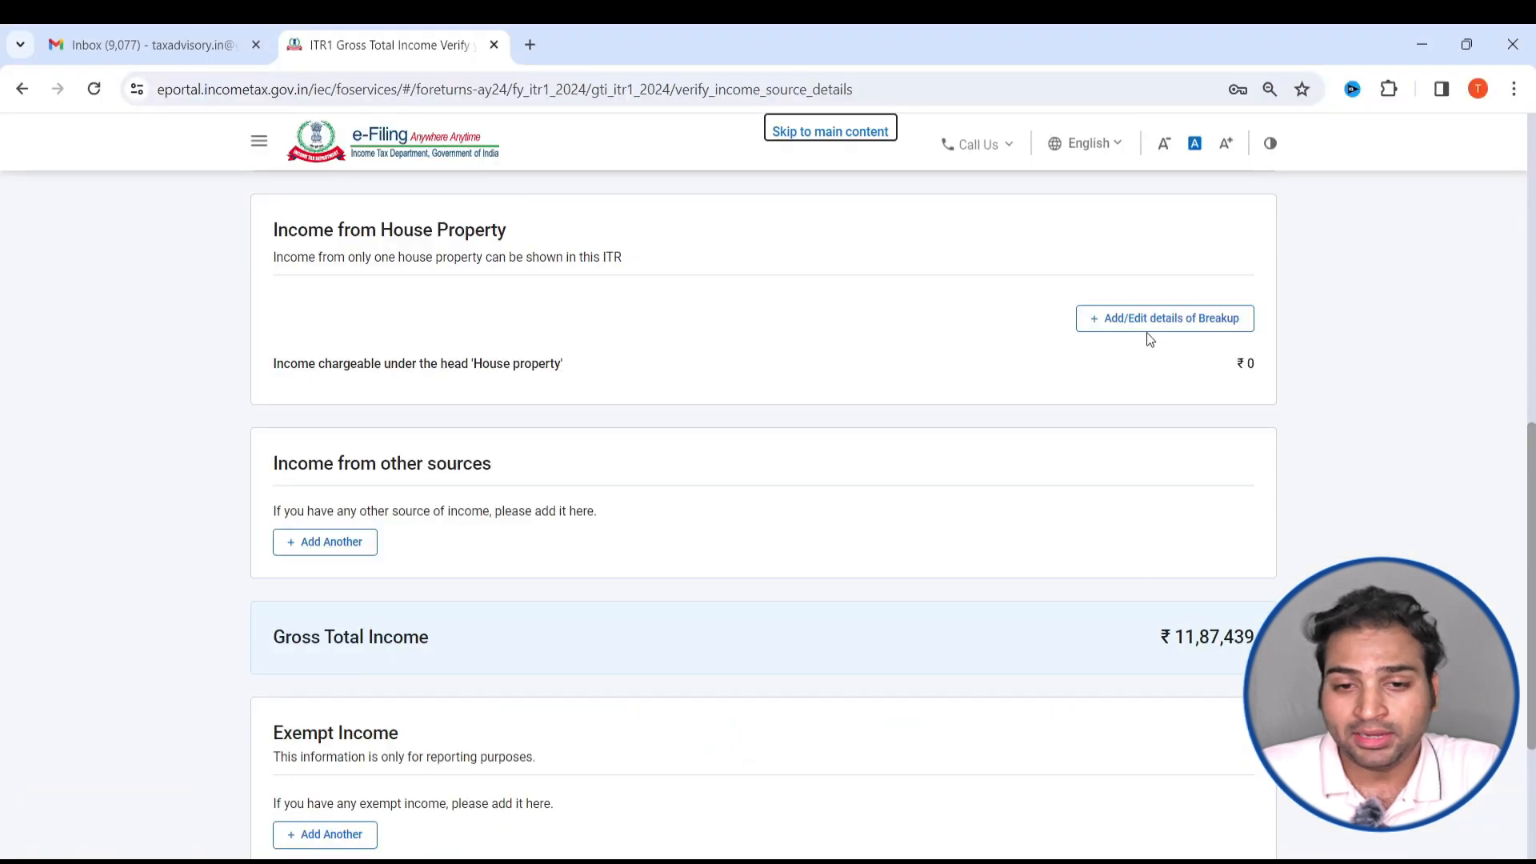
- Start adding the house property details and select Self Occupied as the type of property
{"action": "left_click", "coordinate": [1147, 329]}
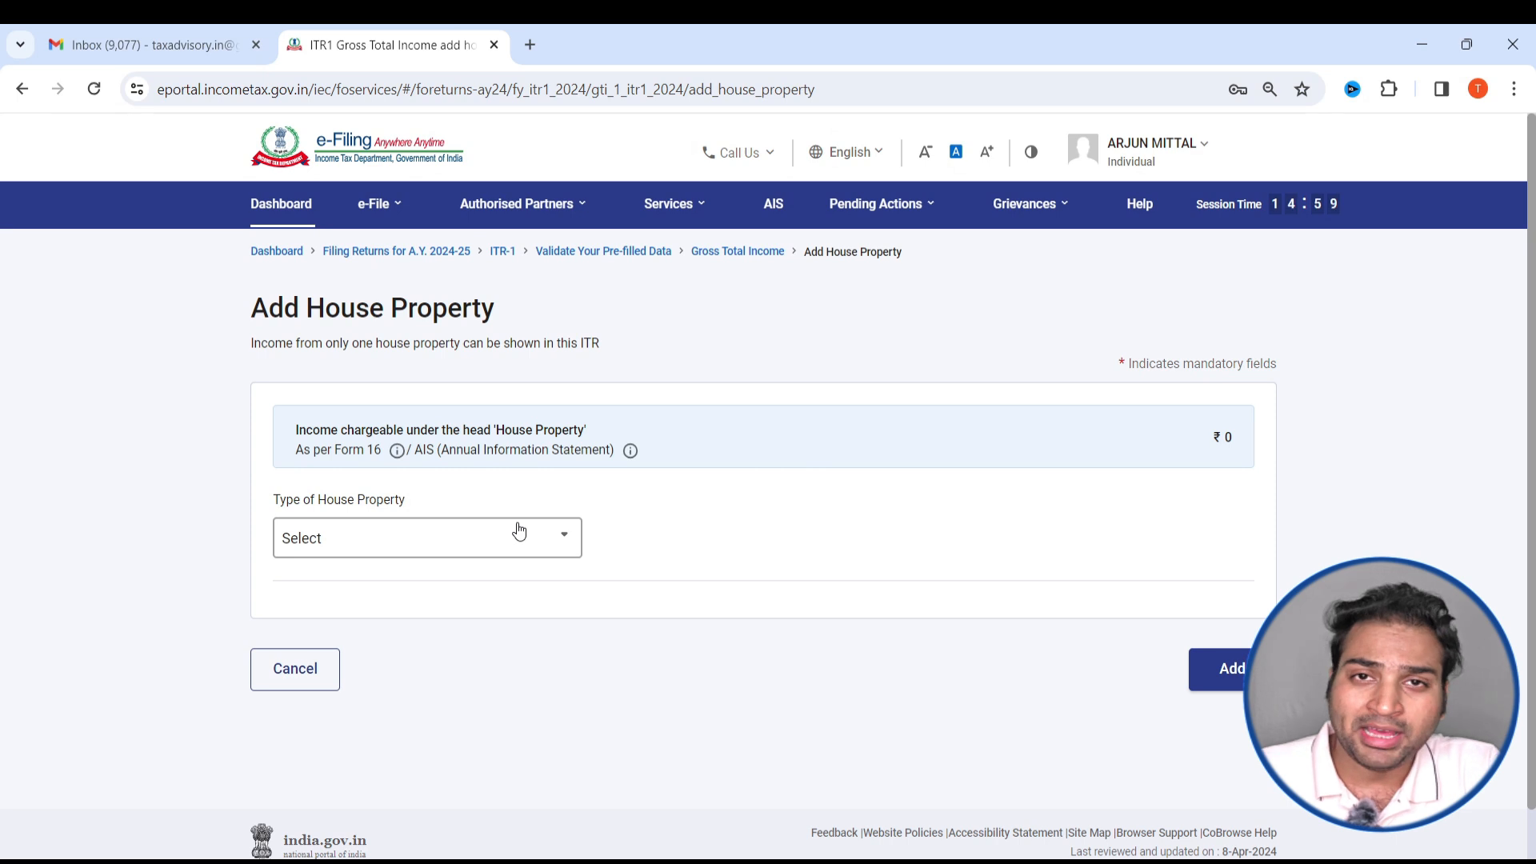
{"action": "left_click", "coordinate": [516, 535]}
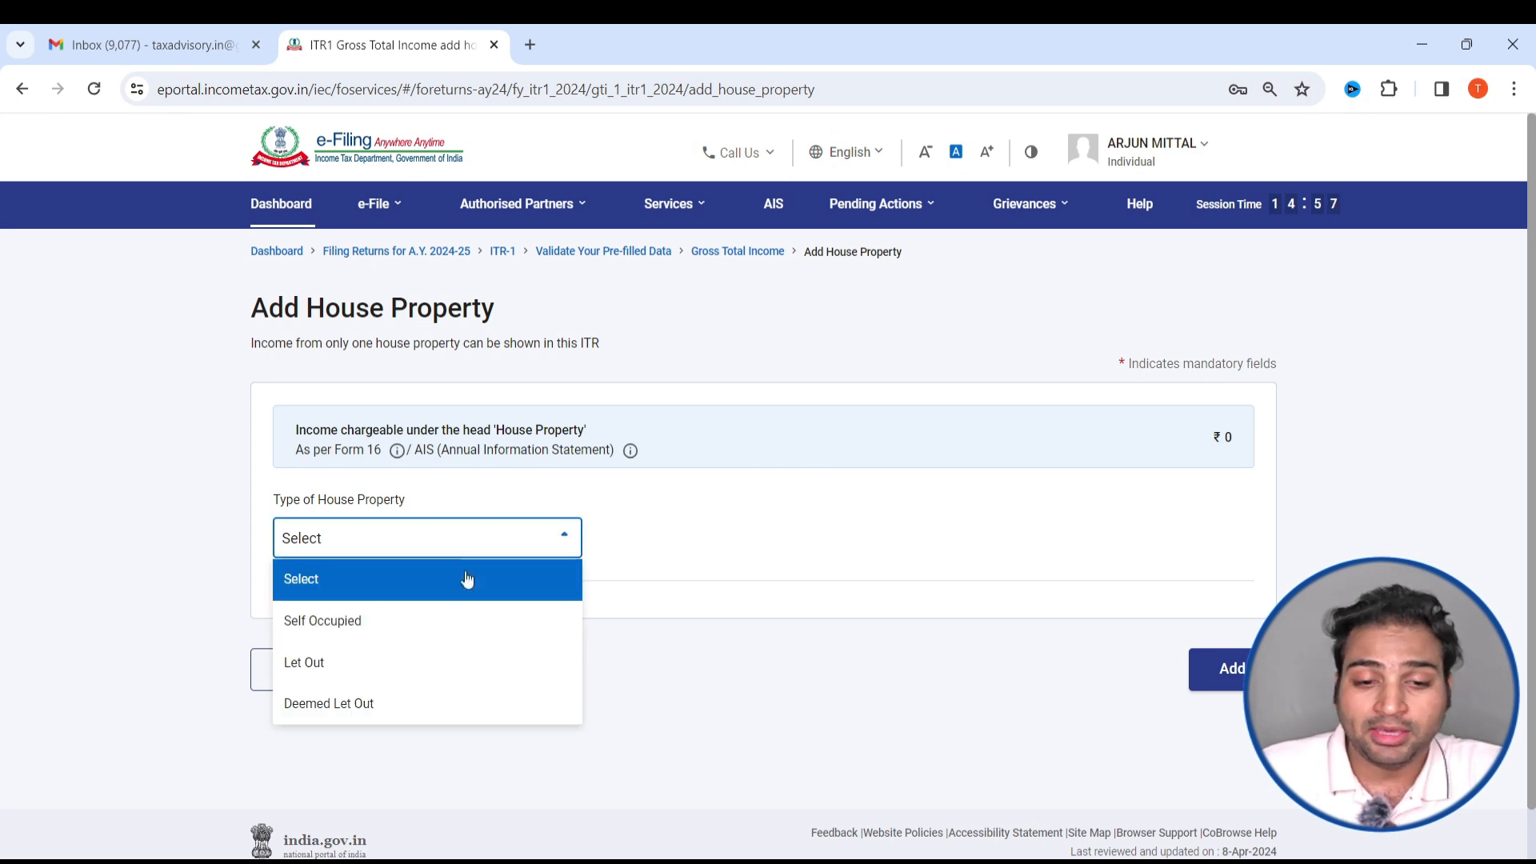
{"action": "left_click", "coordinate": [349, 632]}
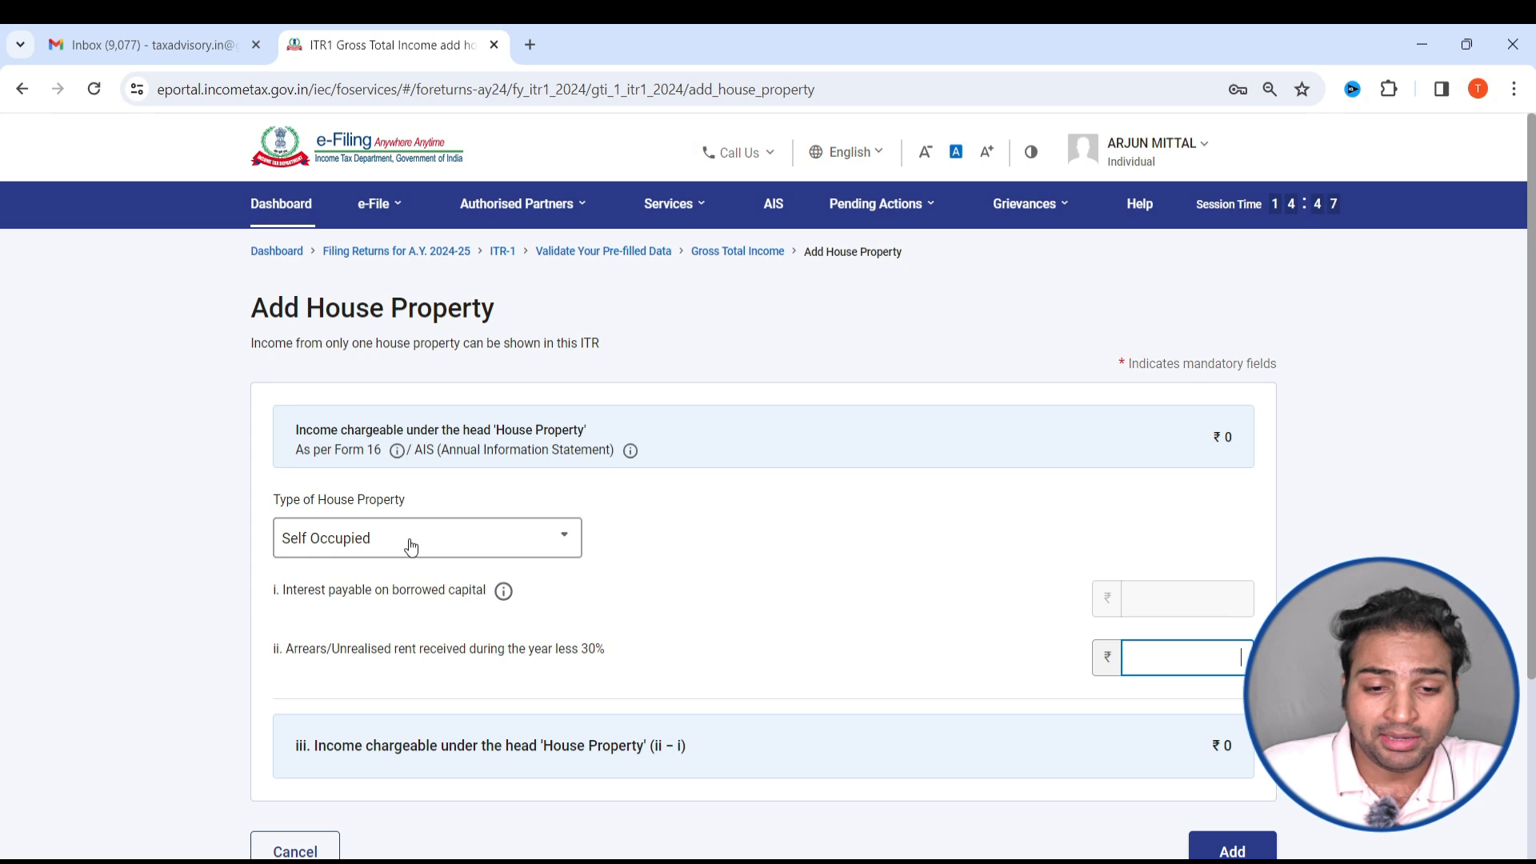
- Change the type of house property to Let Out and review its gross rent and borrowed capital interest fields
{"action": "left_click", "coordinate": [411, 546]}
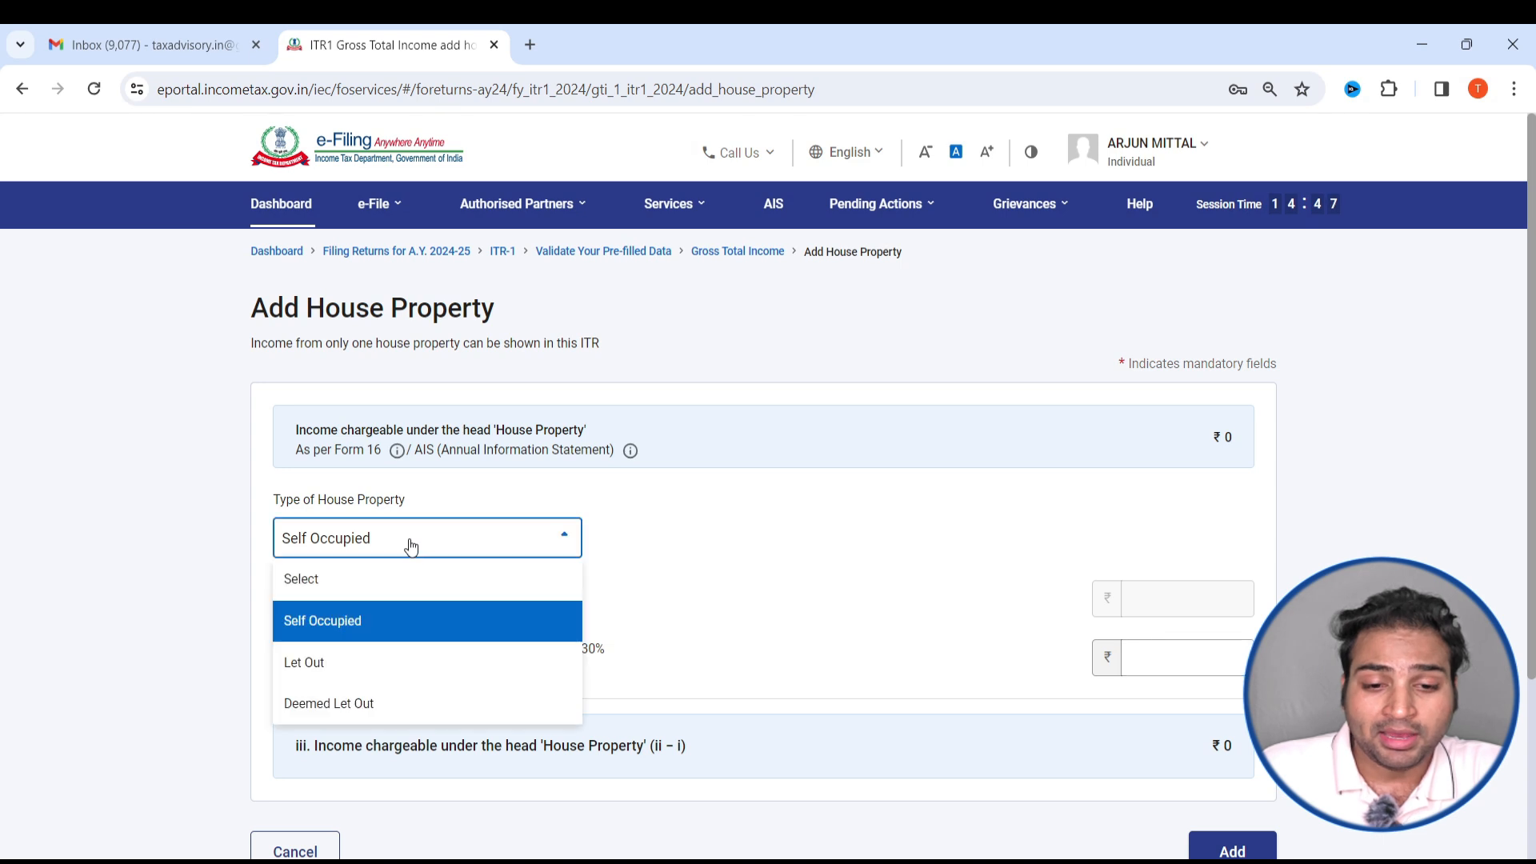
{"action": "left_click", "coordinate": [361, 671]}
{"action": "scroll", "coordinate": [720, 520], "scroll_direction": "down", "scroll_amount": 3}
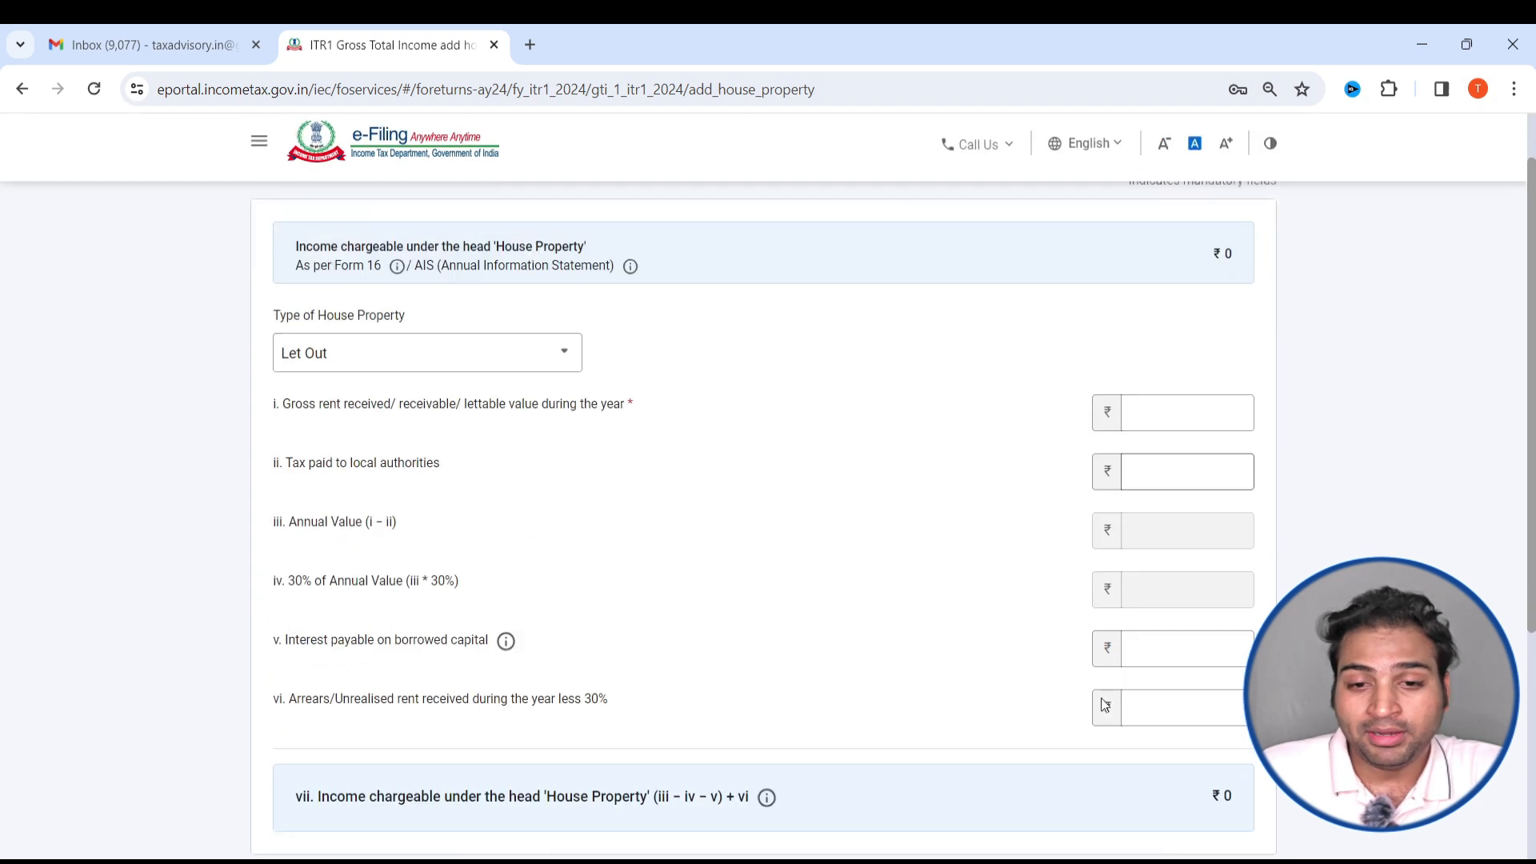
{"action": "left_click_drag", "start_coordinate": [427, 337], "coordinate": [560, 337]}
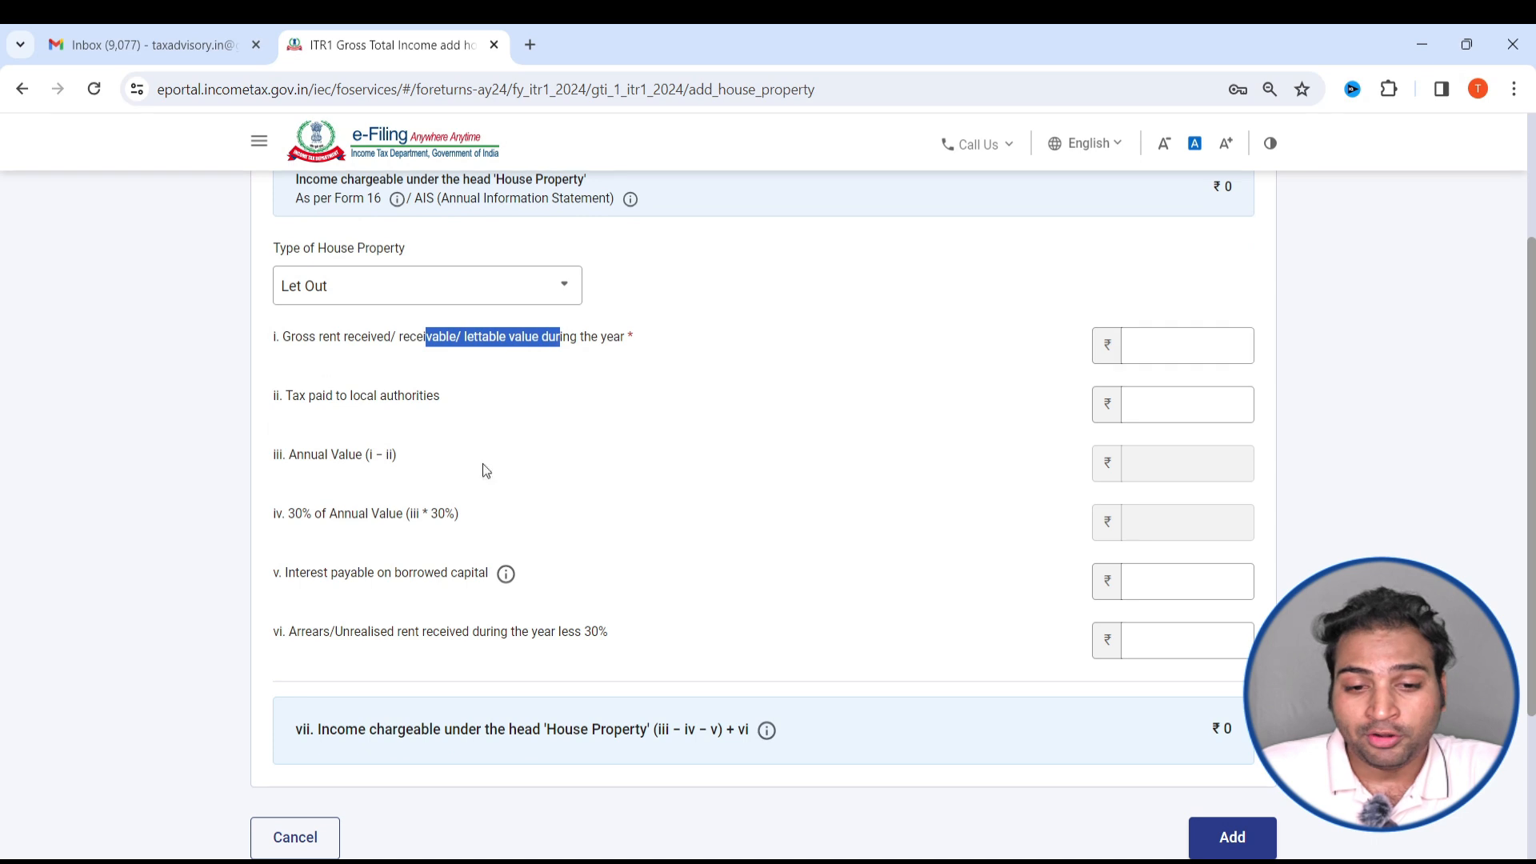
{"action": "left_click_drag", "start_coordinate": [392, 572], "coordinate": [488, 572]}
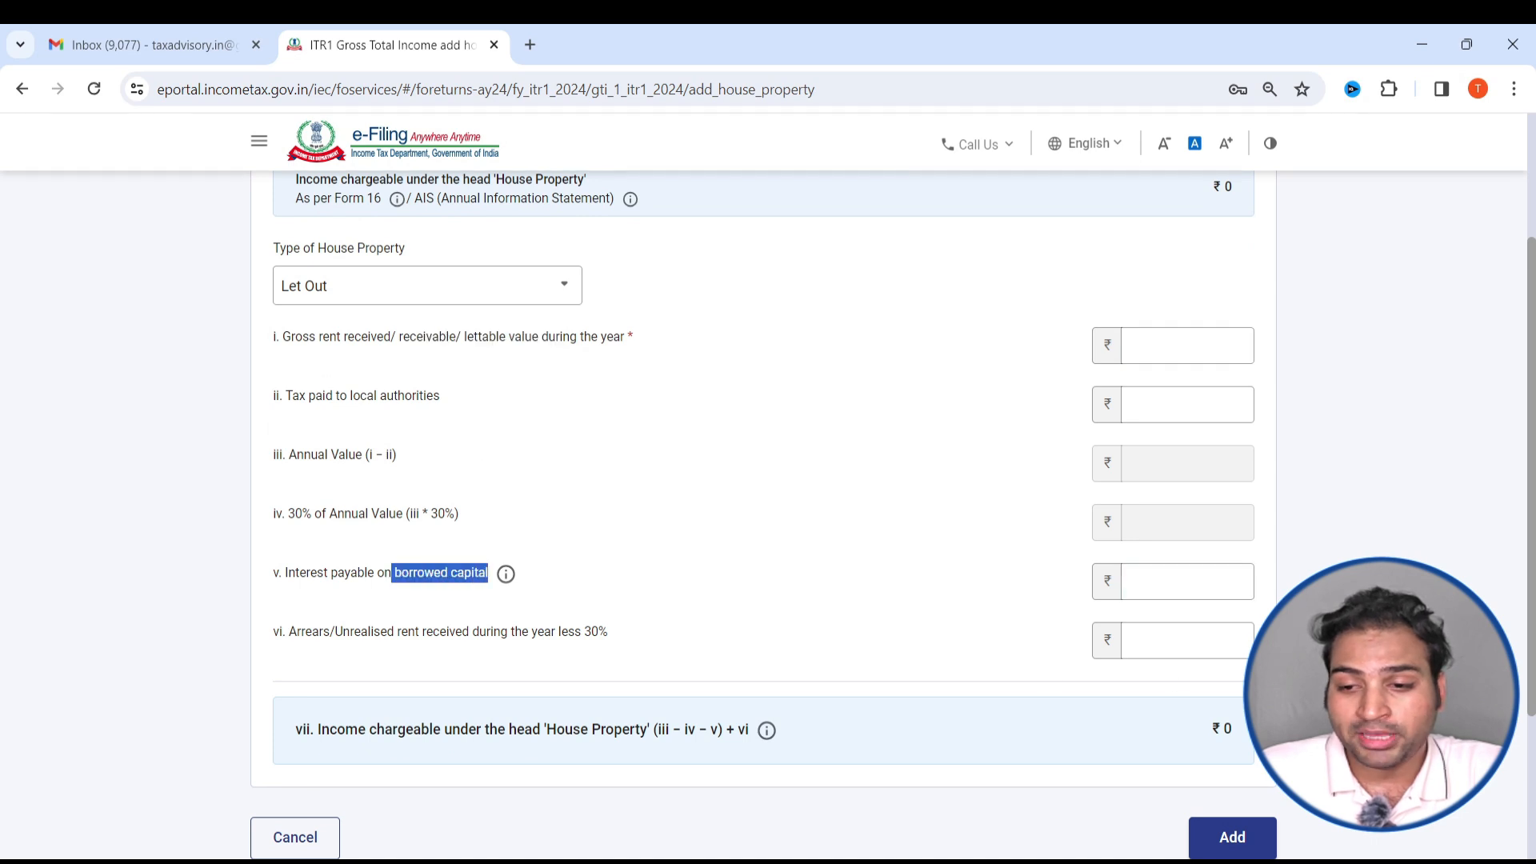
- Enter 180962 from Form 16 as the interest payable on borrowed capital and try to add the house property
{"action": "left_click", "coordinate": [1197, 588]}
{"action": "key", "text": "alt+Tab"}
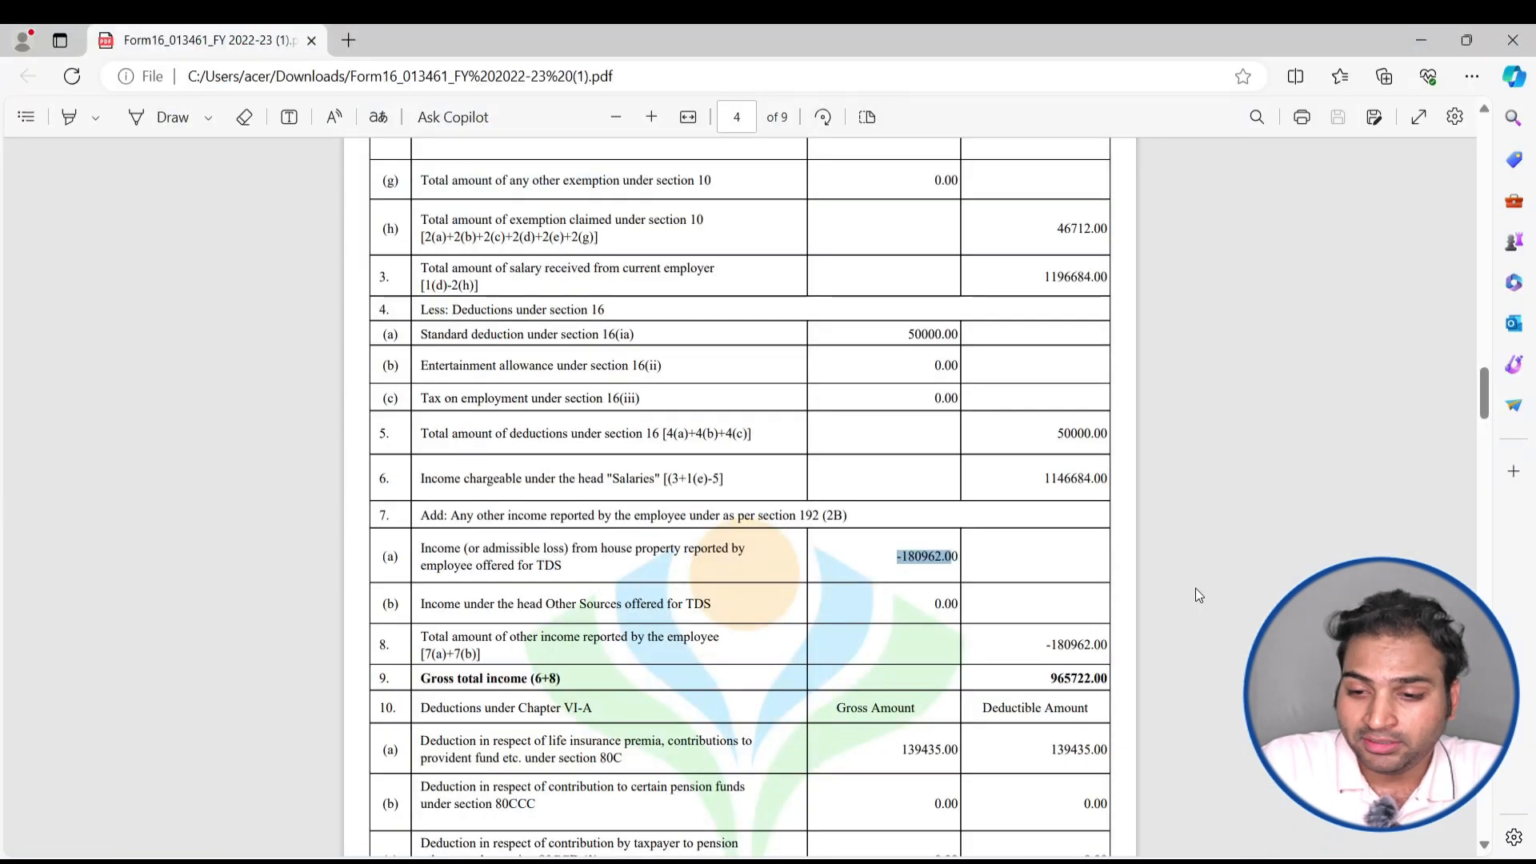
{"action": "key", "text": "alt+Tab"}
{"action": "type", "text": "180962"}
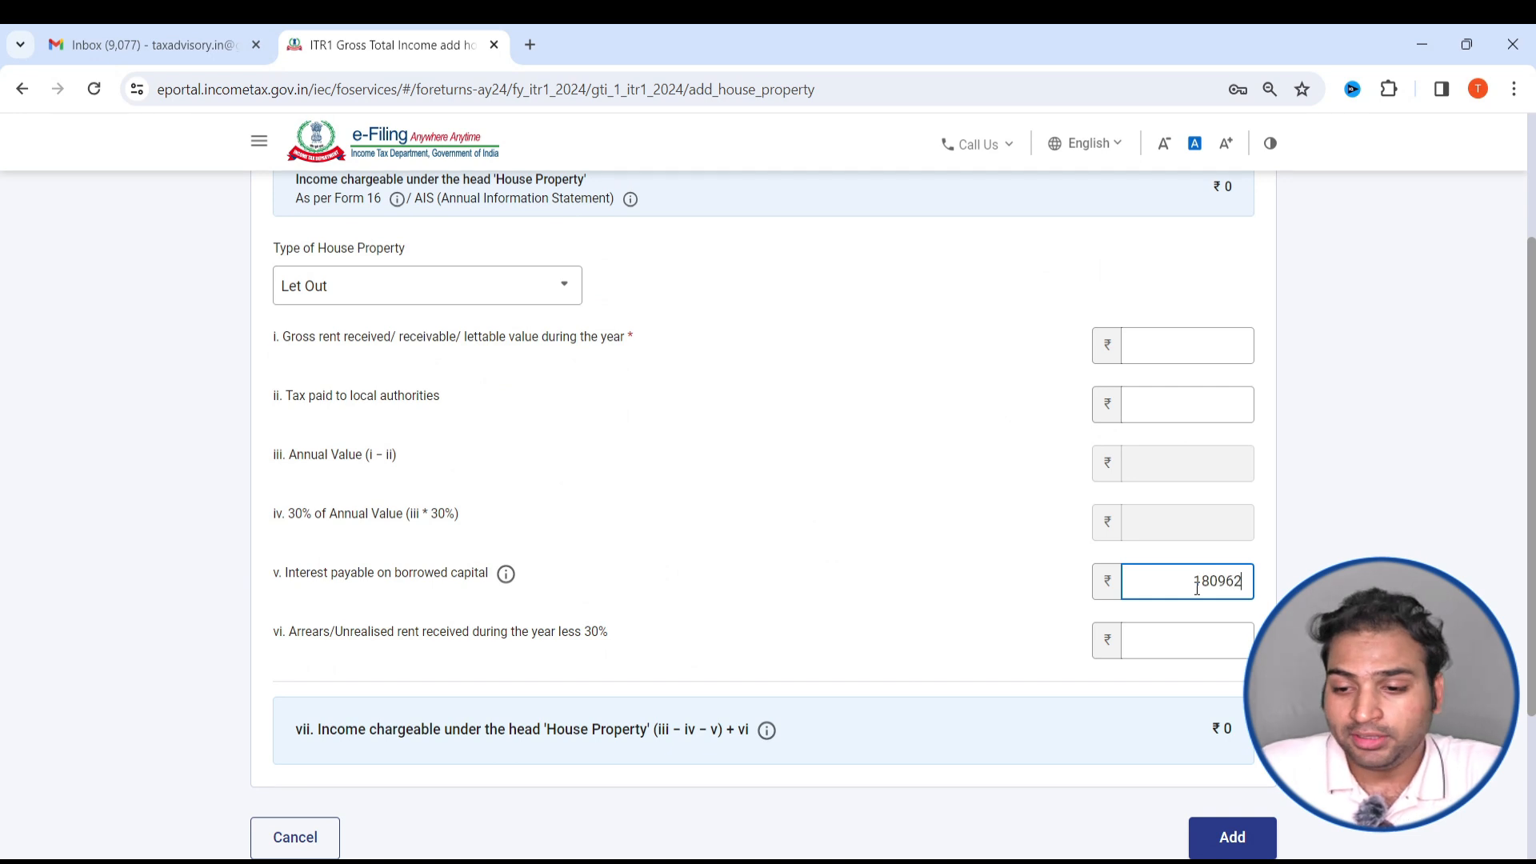
{"action": "left_click", "coordinate": [1241, 832]}
{"action": "scroll", "coordinate": [1255, 479], "scroll_direction": "down", "scroll_amount": 3}
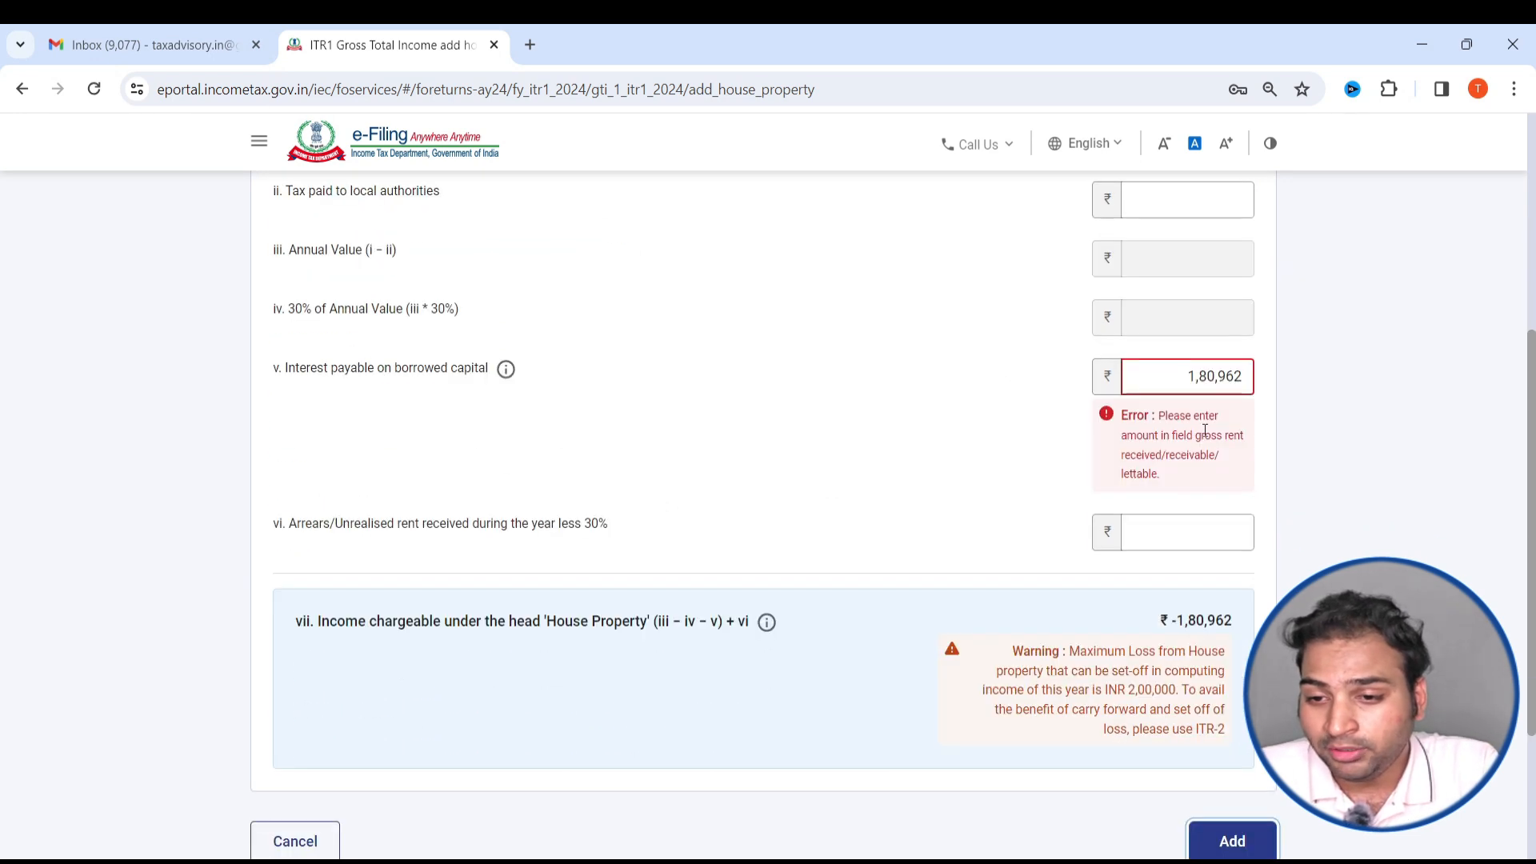
{"action": "double_click", "coordinate": [1207, 435]}
- Set the gross rent received during the year to 5,40,000, leave tax to local authorities empty, and add the house property
{"action": "scroll", "coordinate": [1188, 498], "scroll_direction": "up", "scroll_amount": 4}
{"action": "scroll", "coordinate": [1184, 491], "scroll_direction": "up", "scroll_amount": 2}
{"action": "scroll", "coordinate": [1124, 528], "scroll_direction": "down", "scroll_amount": 3}
{"action": "left_click", "coordinate": [1151, 341]}
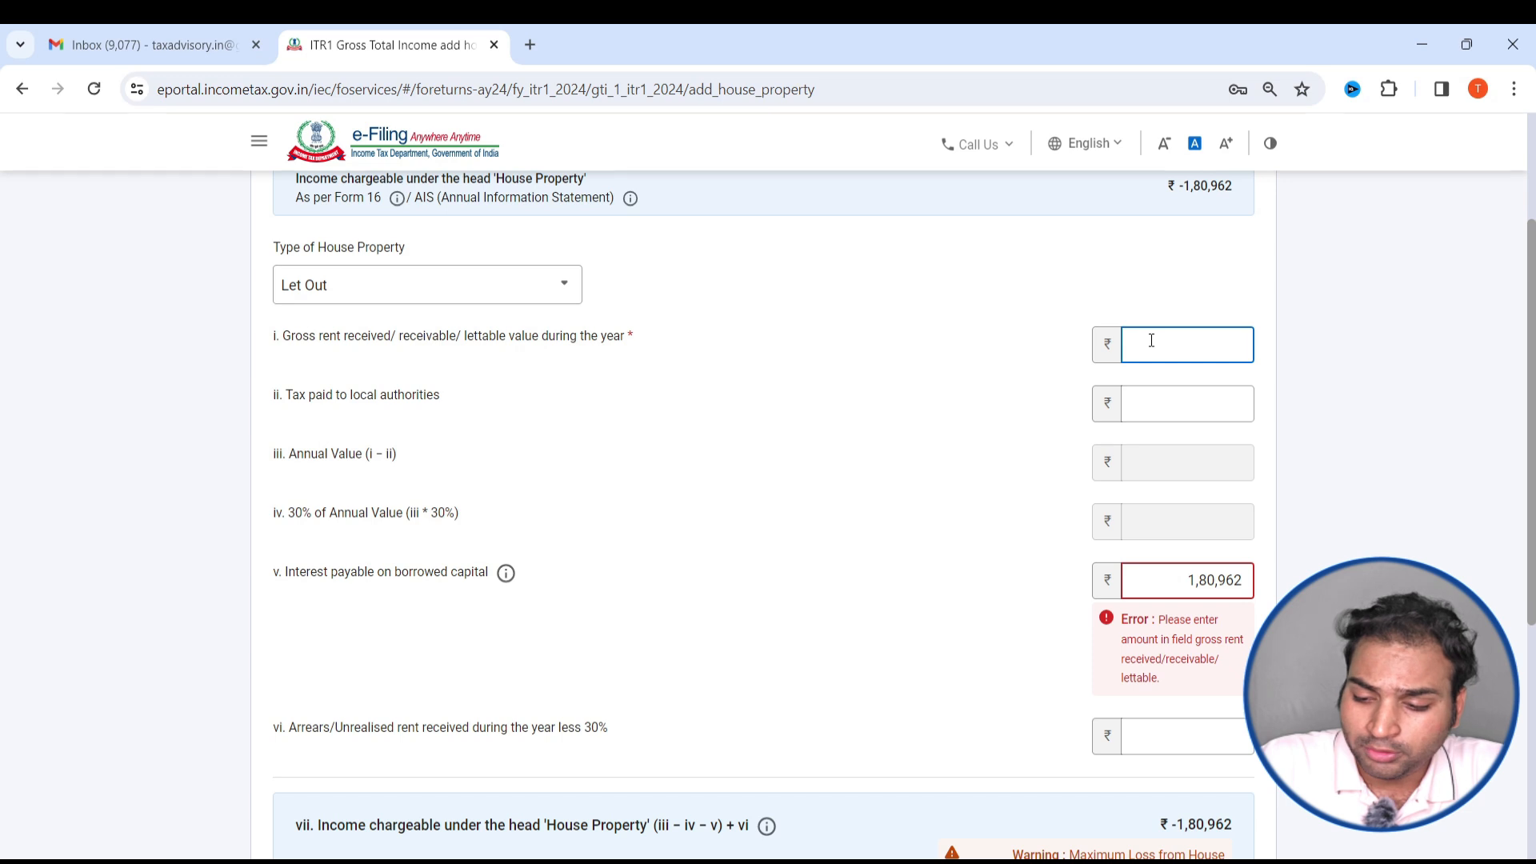
{"action": "type", "text": "5,40,000"}
{"action": "left_click", "coordinate": [1210, 397]}
{"action": "scroll", "coordinate": [1404, 432], "scroll_direction": "down", "scroll_amount": 1}
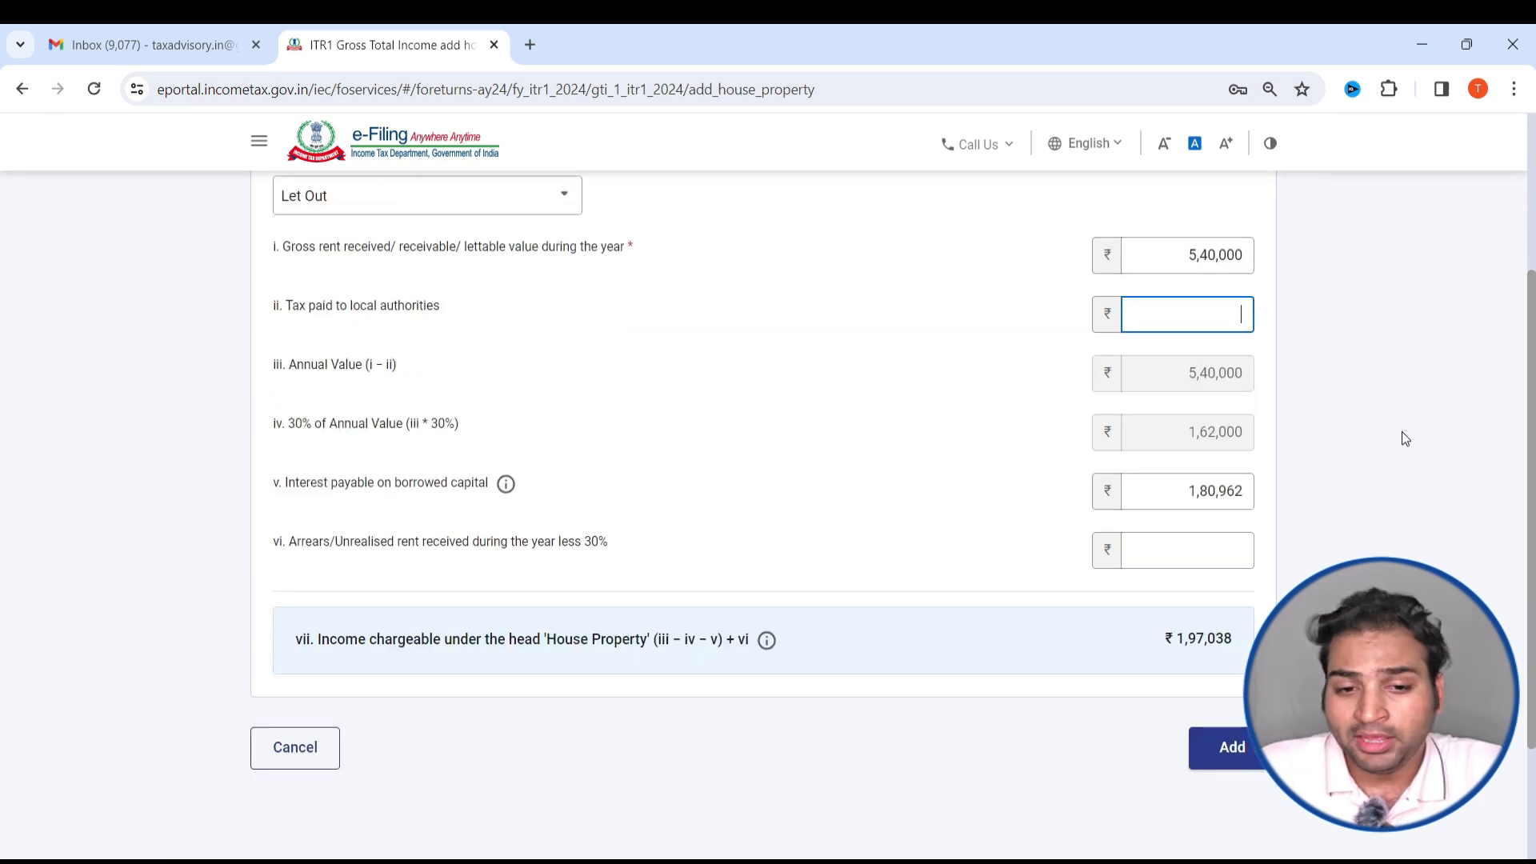
{"action": "scroll", "coordinate": [1402, 430], "scroll_direction": "down", "scroll_amount": 2}
{"action": "left_click_drag", "start_coordinate": [384, 505], "coordinate": [295, 505]}
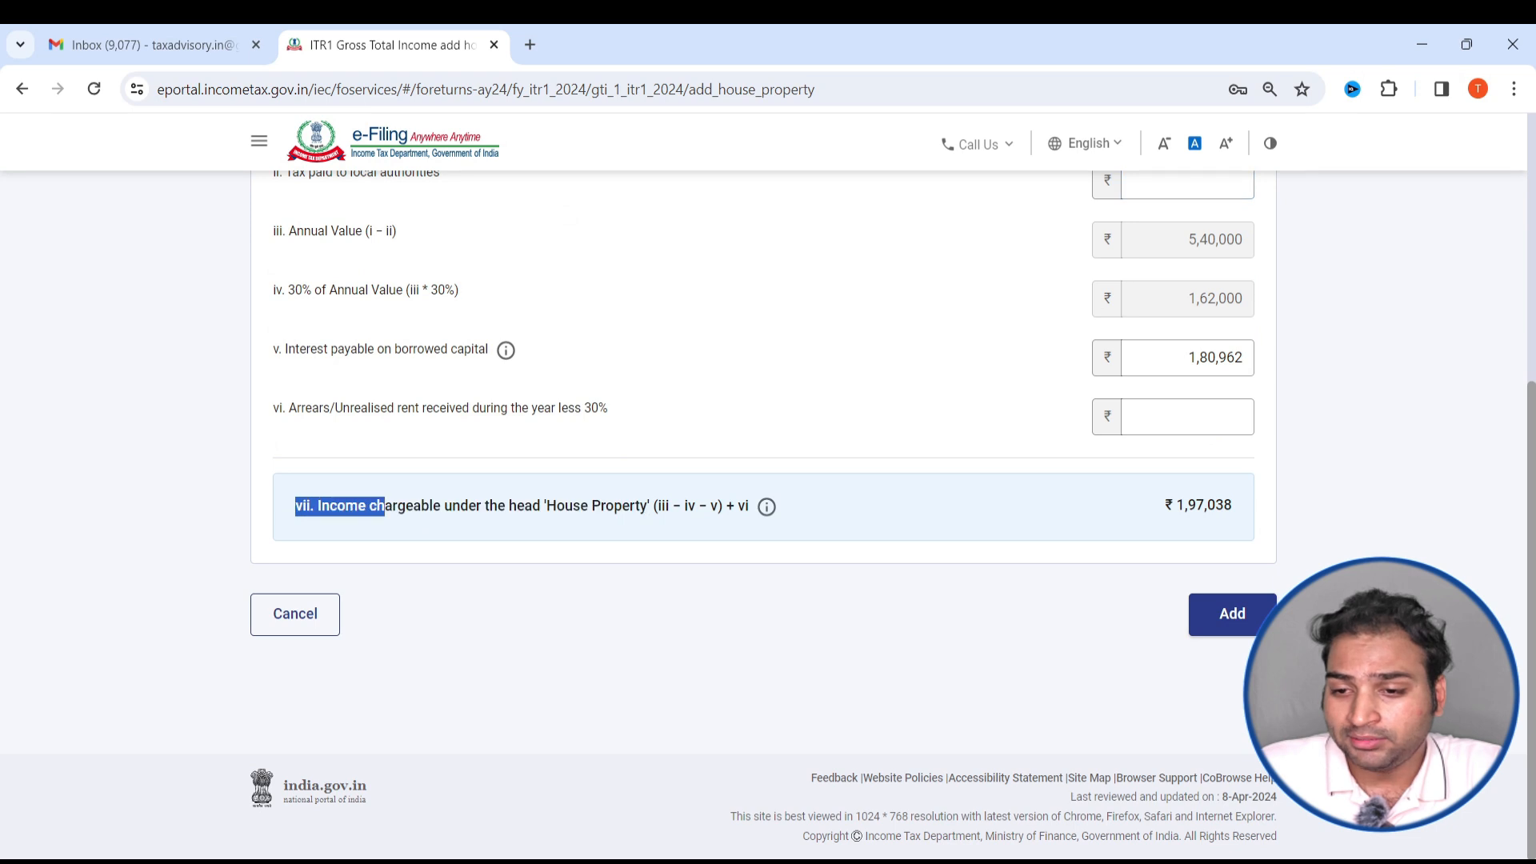
{"action": "scroll", "coordinate": [1266, 443], "scroll_direction": "up", "scroll_amount": 3}
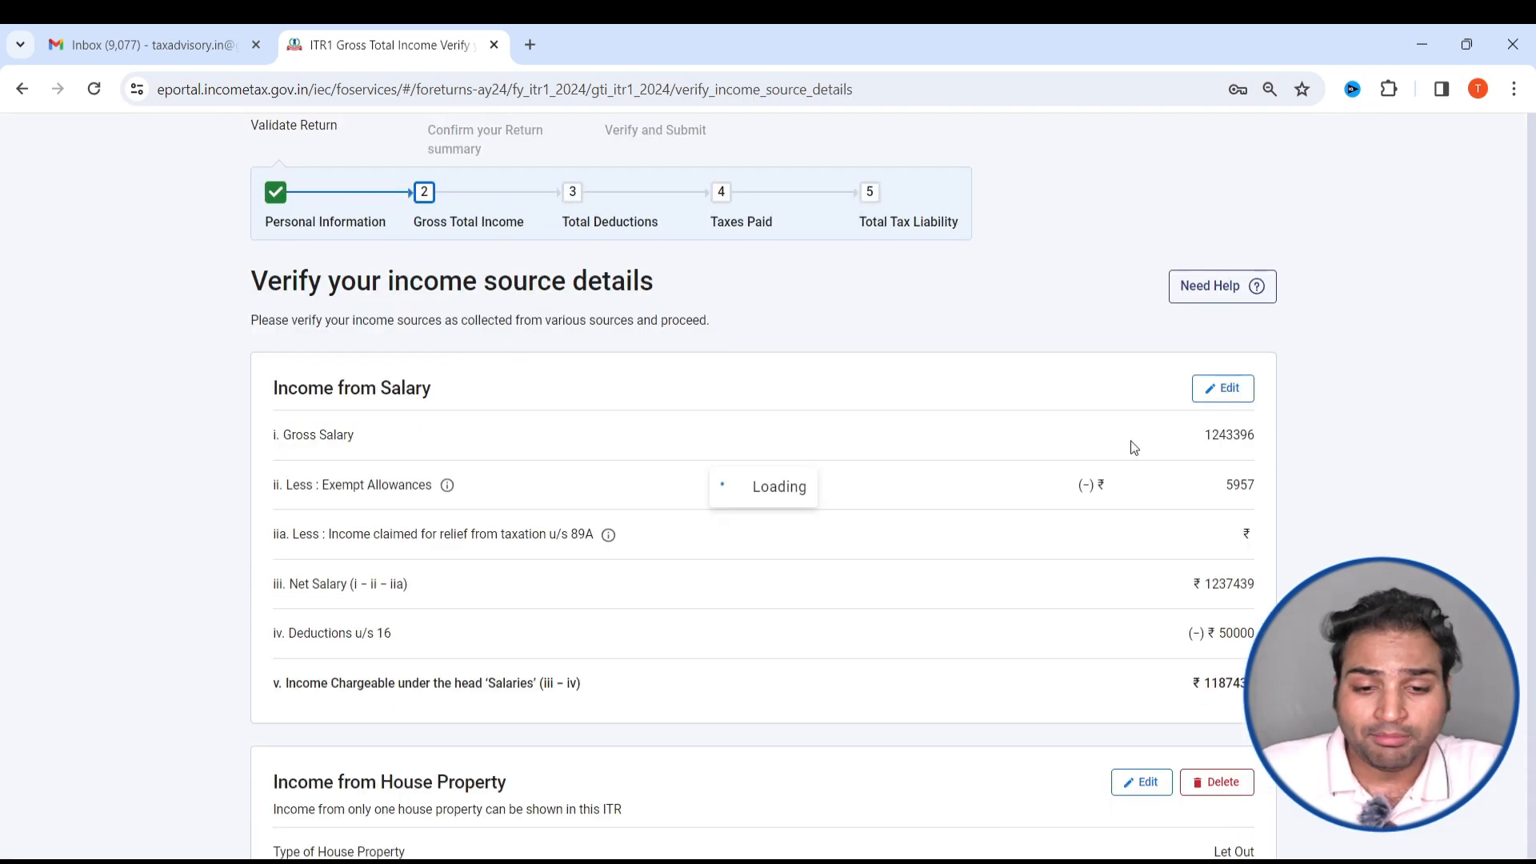
- Review the income source details and confirm the Gross Total Income section without adding other sources or exempt income
{"action": "scroll", "coordinate": [635, 502], "scroll_direction": "down", "scroll_amount": 4}
{"action": "scroll", "coordinate": [559, 515], "scroll_direction": "down", "scroll_amount": 9}
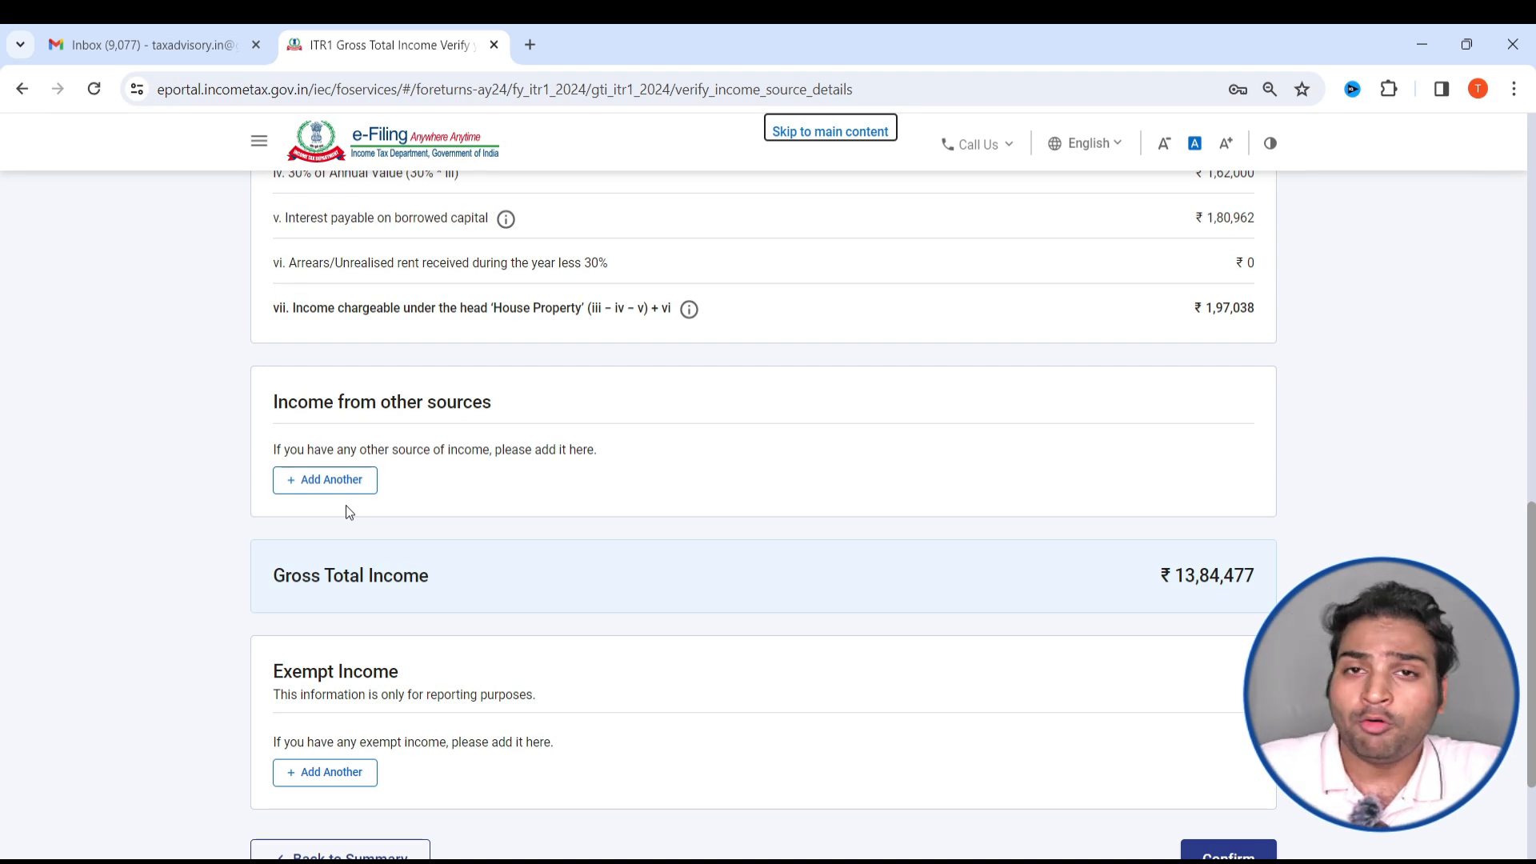
{"action": "scroll", "coordinate": [541, 416], "scroll_direction": "down", "scroll_amount": 2}
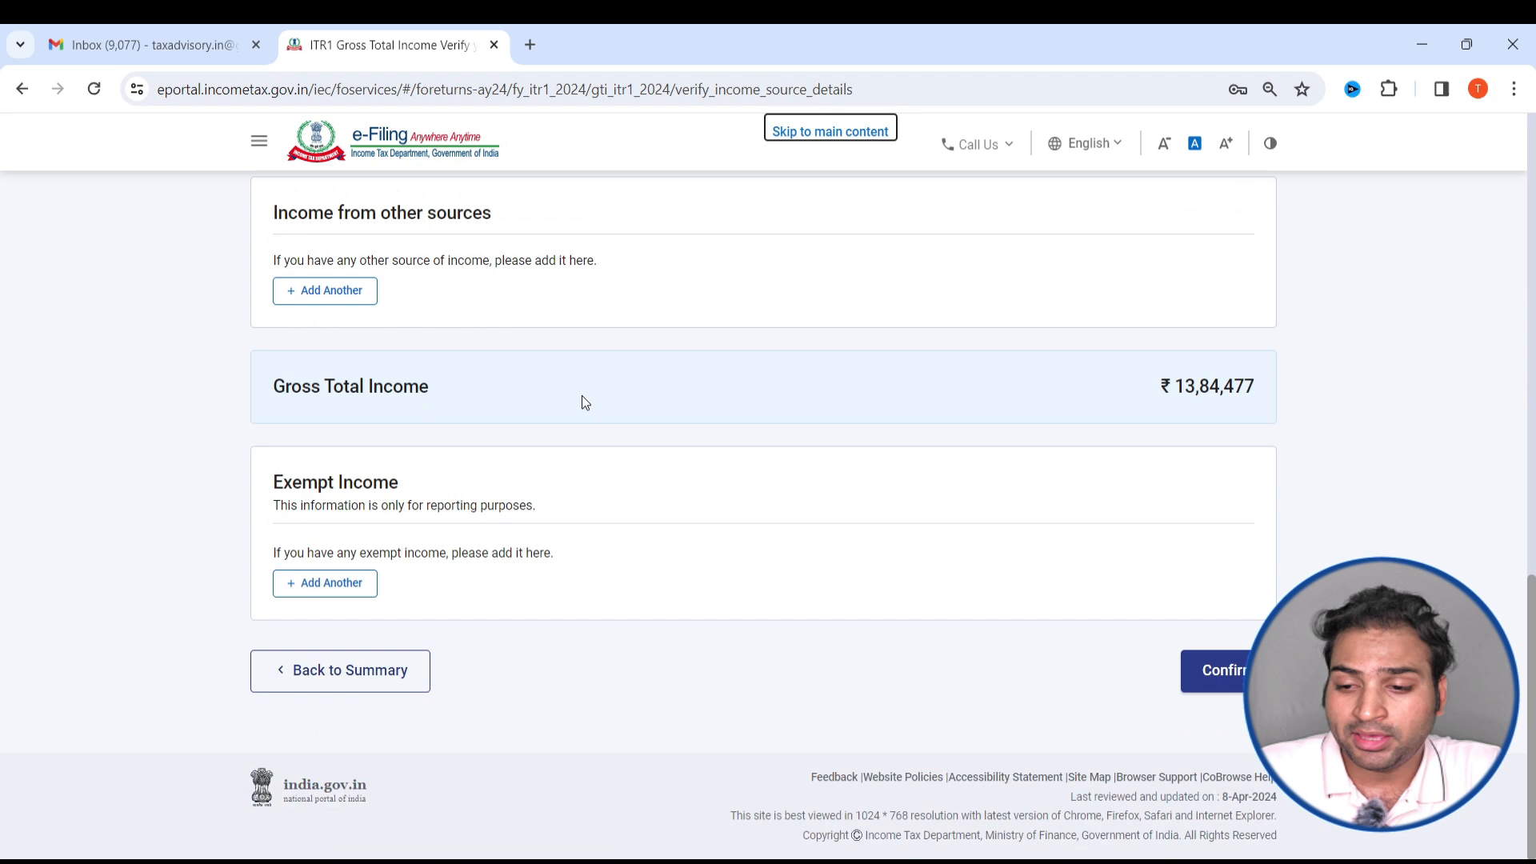
{"action": "left_click", "coordinate": [1210, 682]}
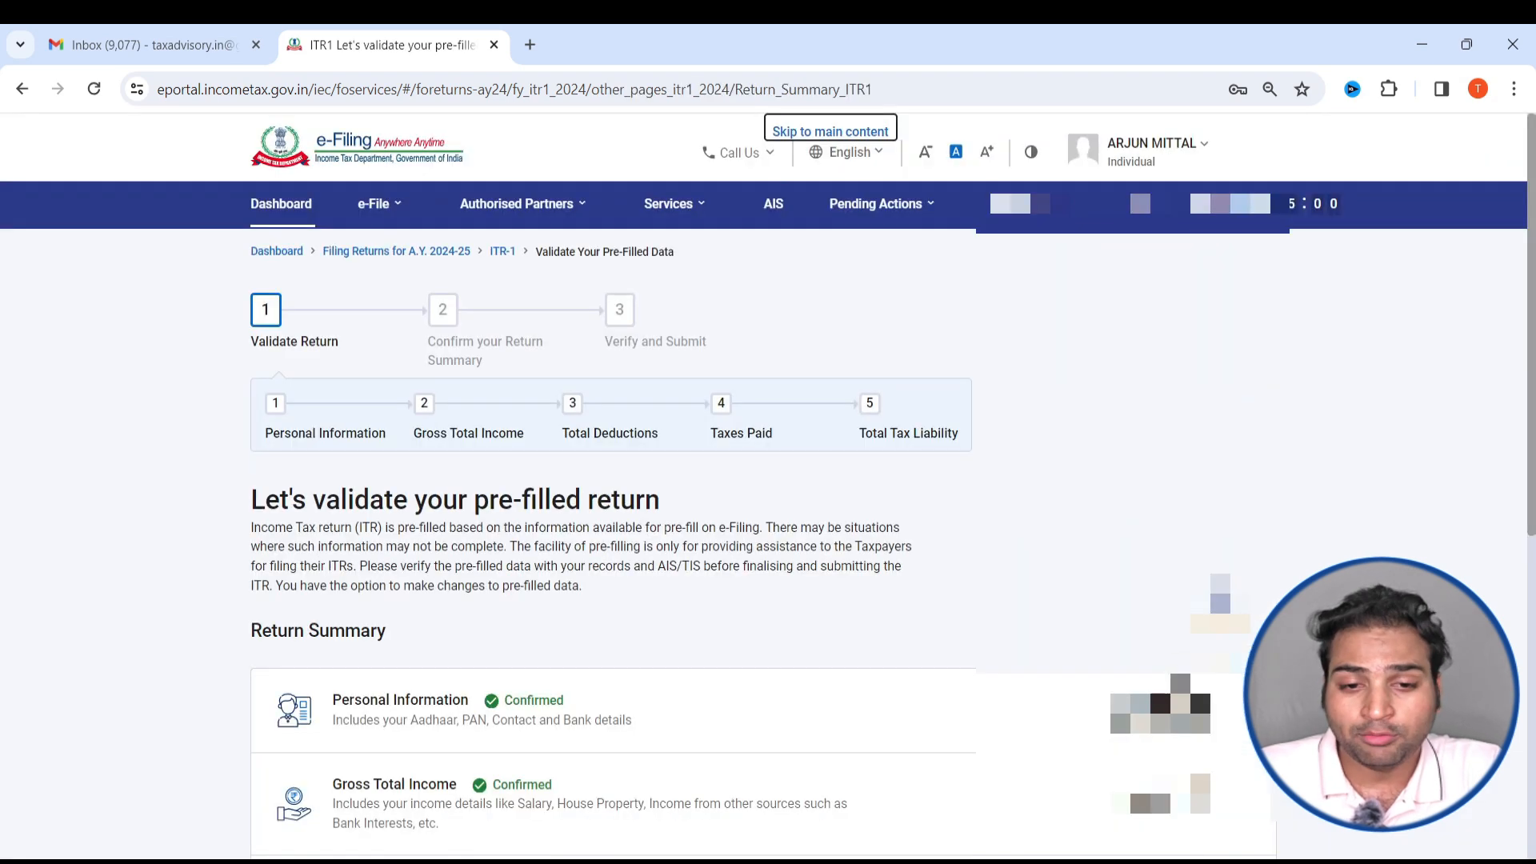
- Open the Total Deductions section, answer No to the section 80CCD(2) eligibility question, and continue
{"action": "scroll", "coordinate": [559, 607], "scroll_direction": "down", "scroll_amount": 5}
{"action": "left_click", "coordinate": [547, 438]}
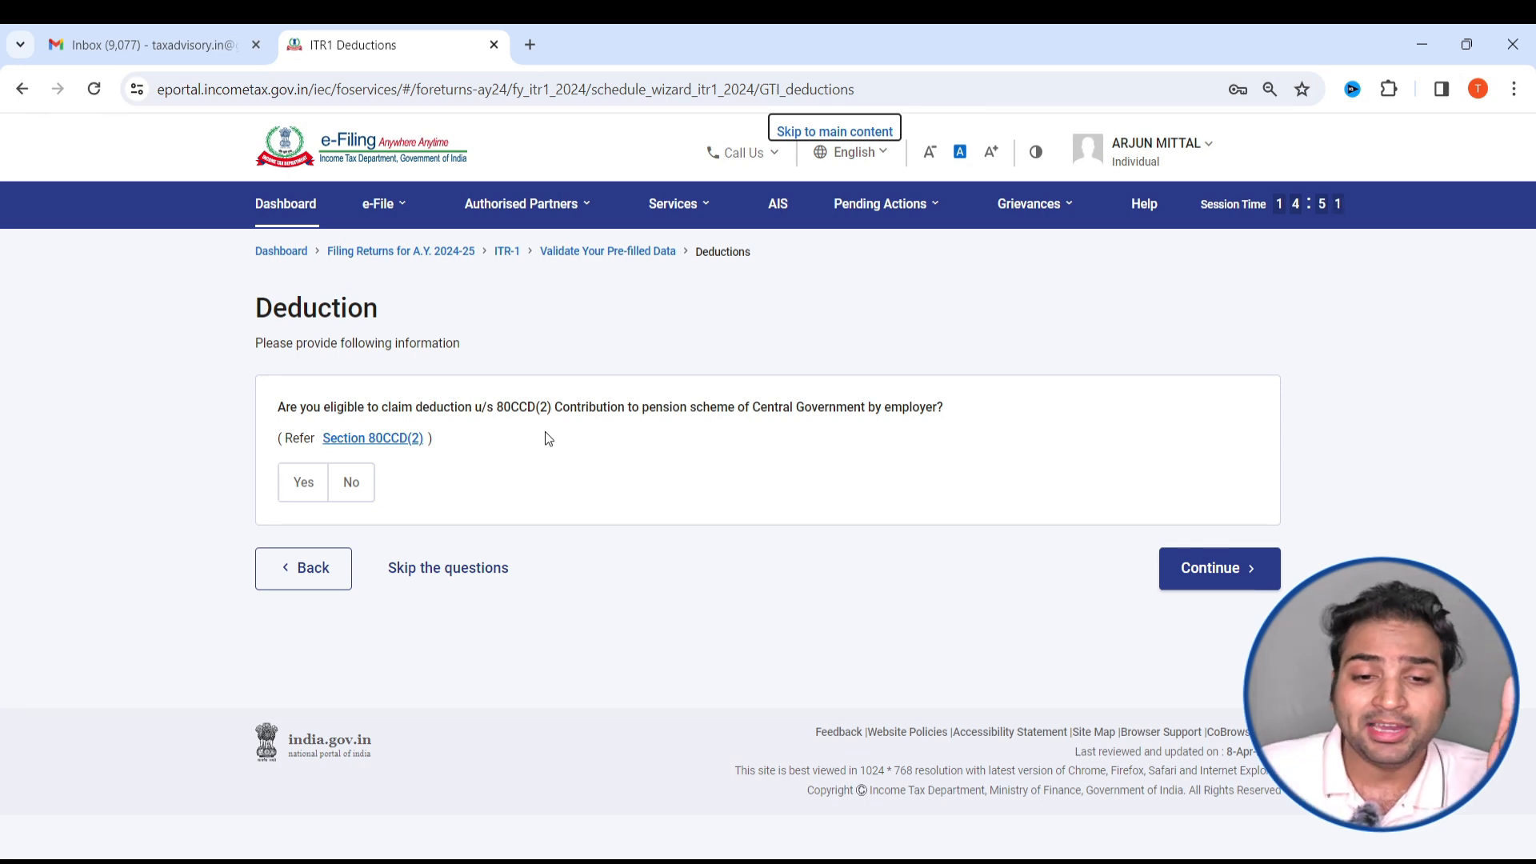
{"action": "left_click_drag", "start_coordinate": [429, 406], "coordinate": [512, 417]}
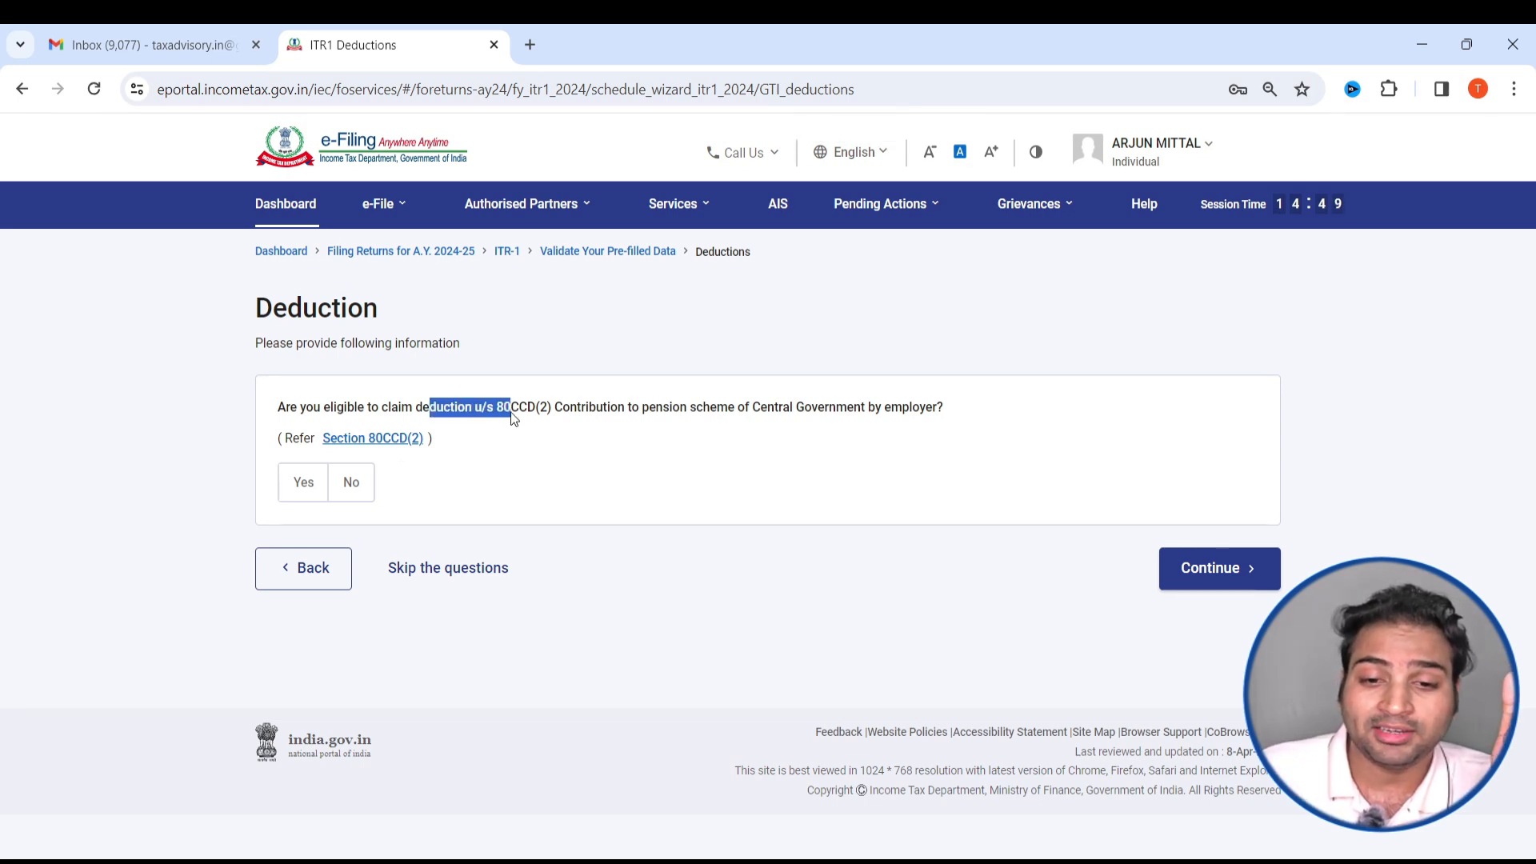
{"action": "left_click", "coordinate": [547, 416]}
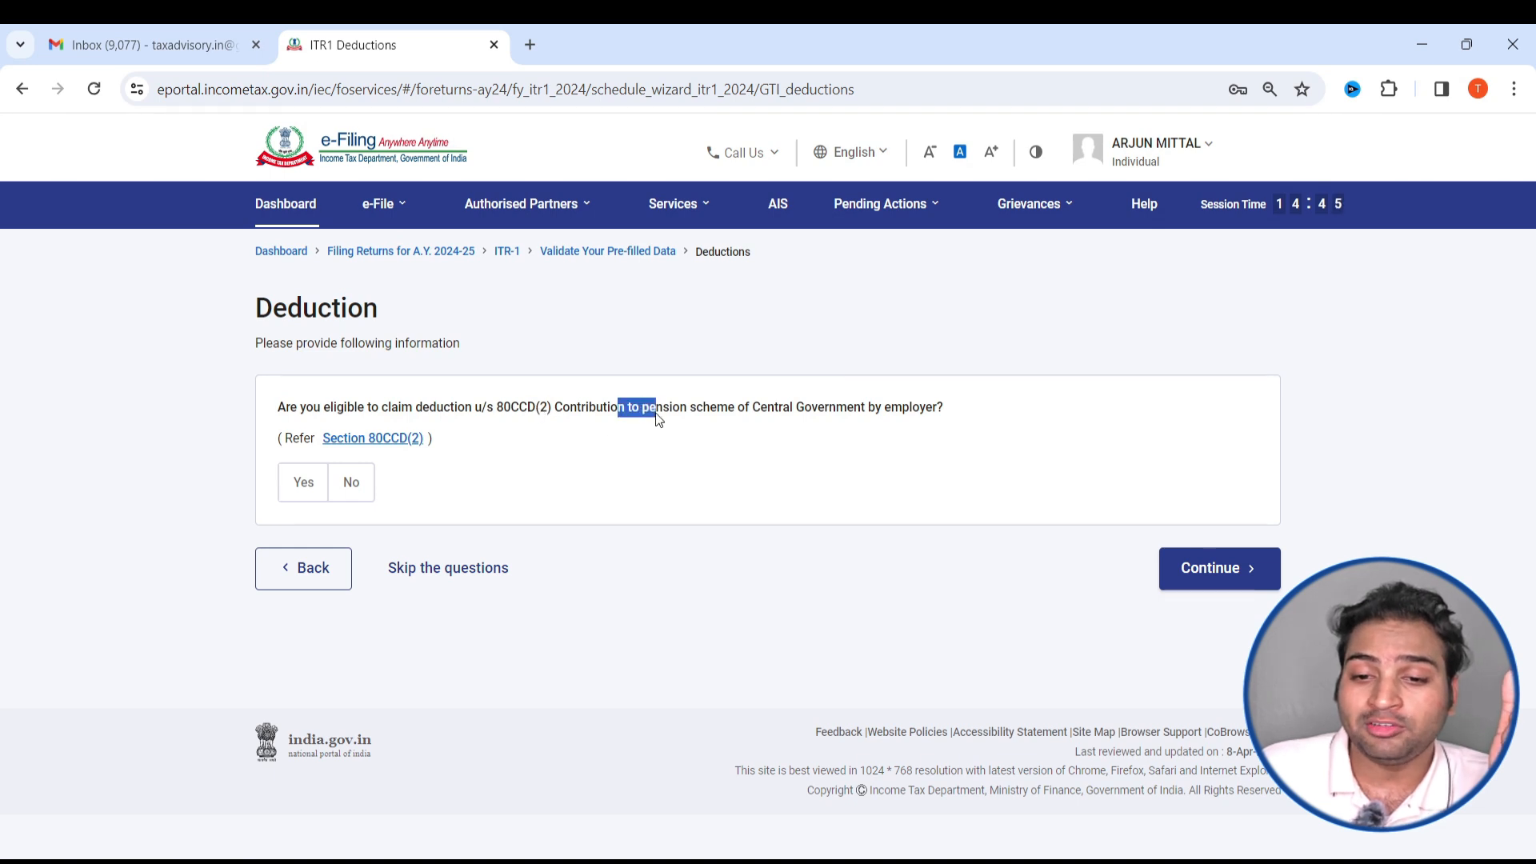
{"action": "left_click_drag", "start_coordinate": [806, 416], "coordinate": [890, 416]}
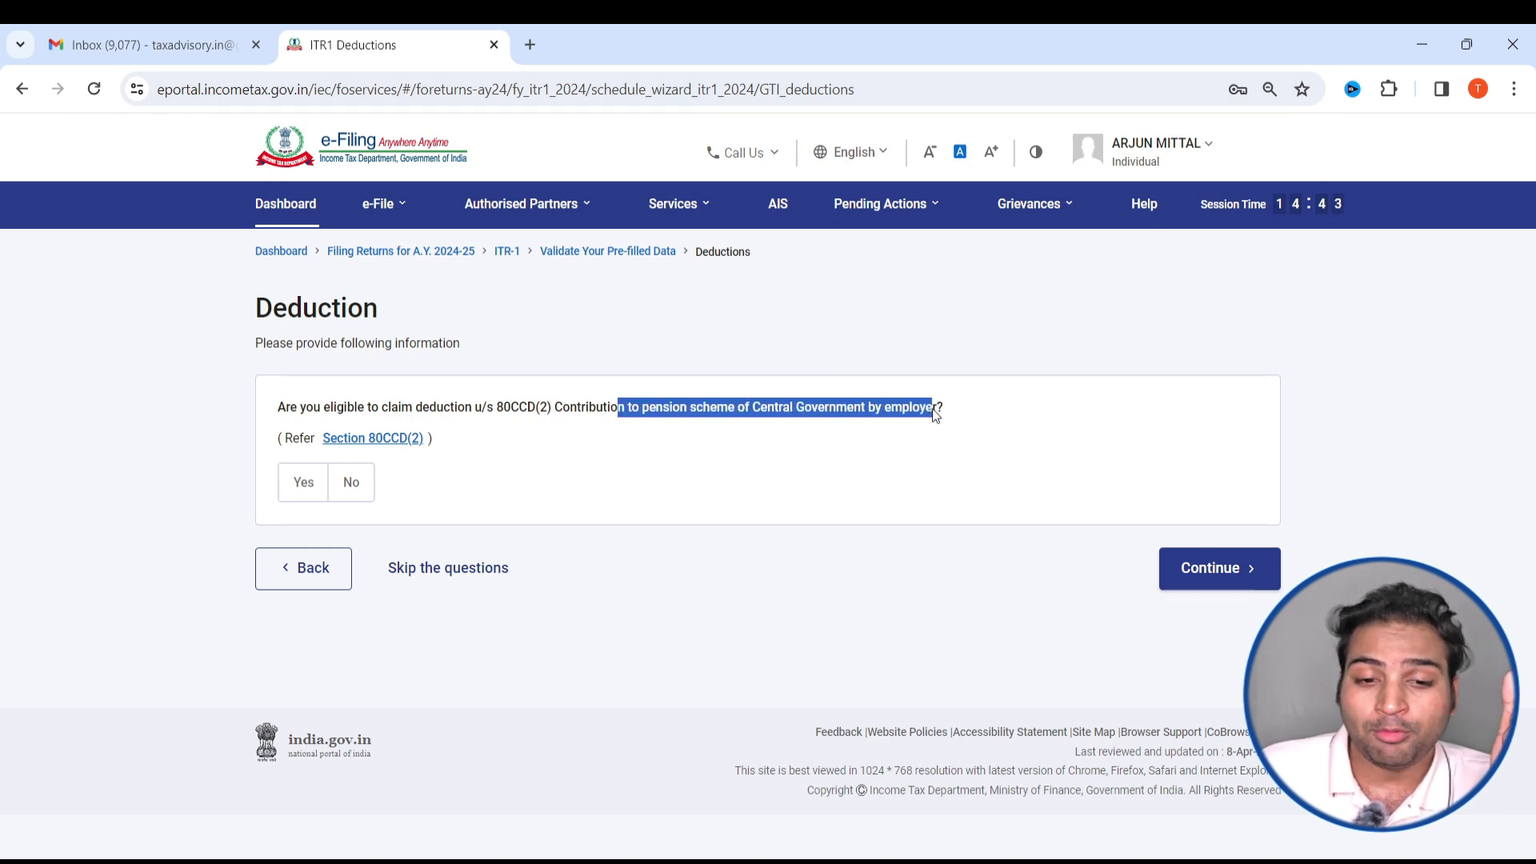
{"action": "left_click", "coordinate": [365, 491]}
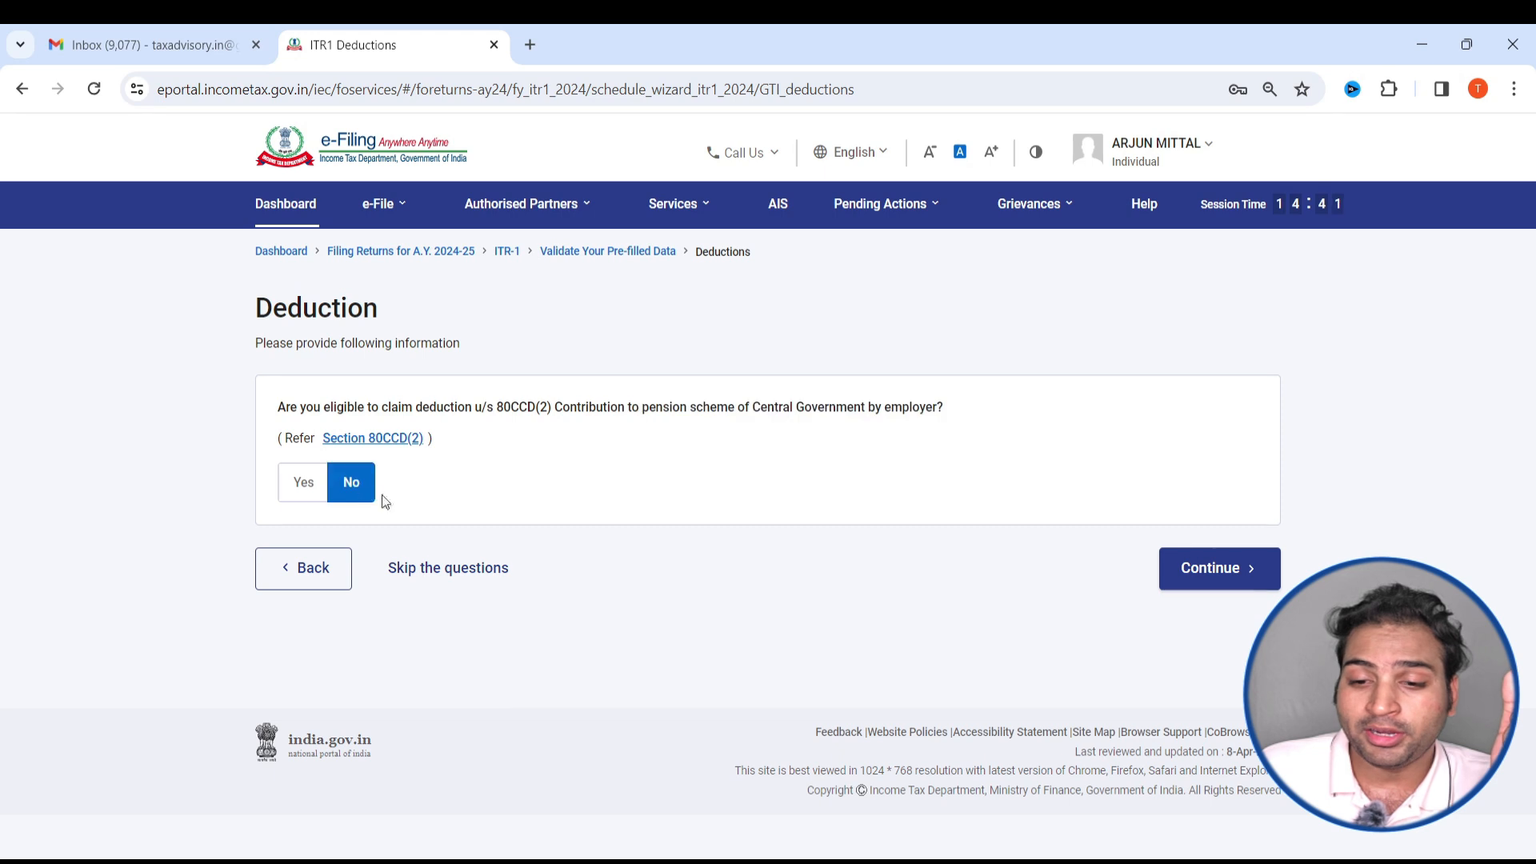
{"action": "left_click", "coordinate": [1246, 581]}
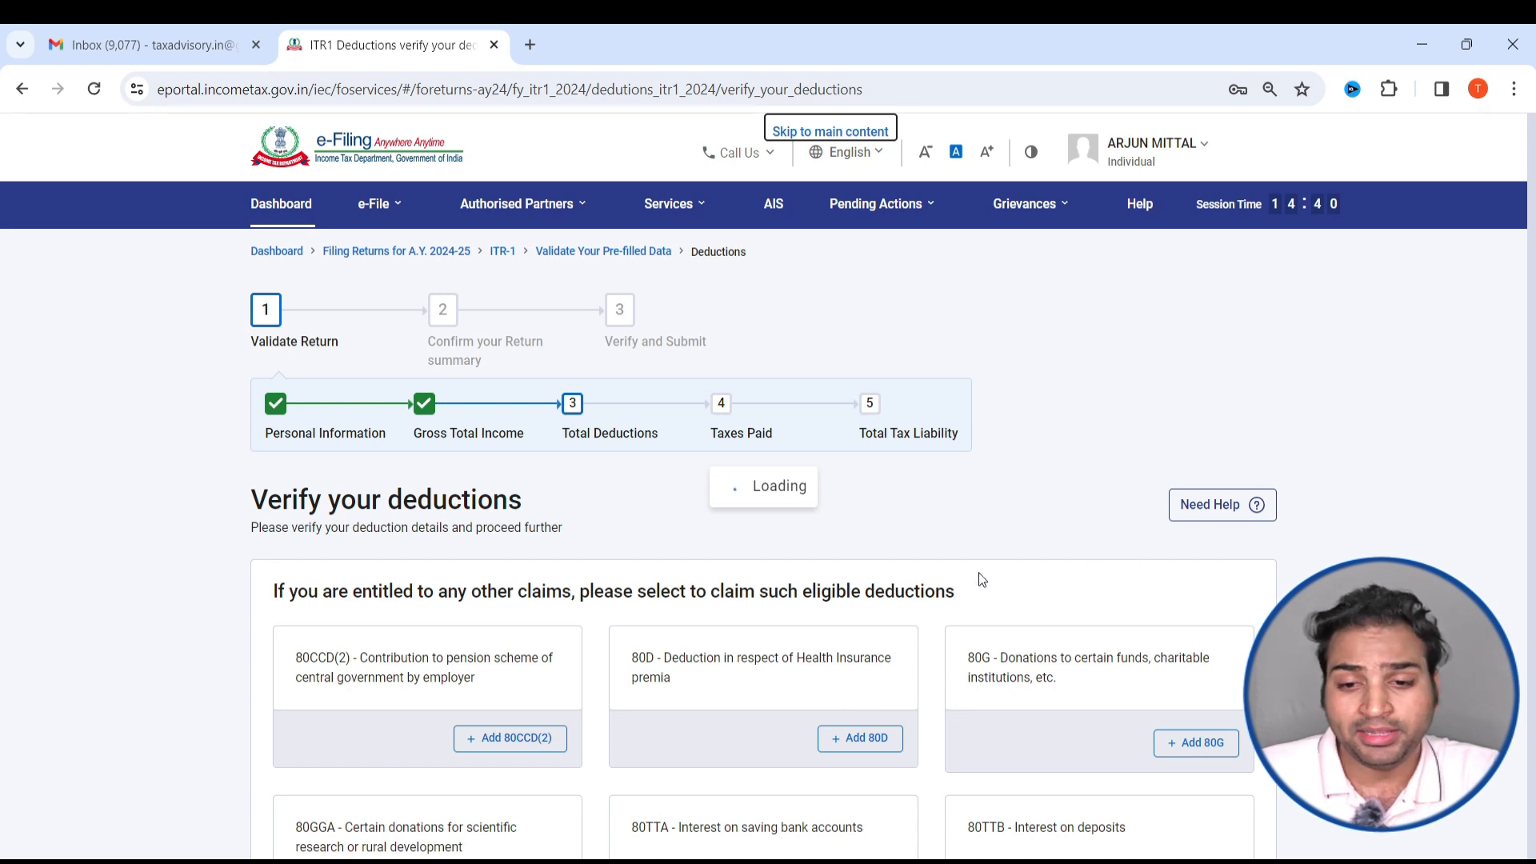
{"action": "key", "text": "alt+Tab"}
{"action": "key", "text": "alt+Tab"}
{"action": "key", "text": "alt+Tab"}
{"action": "key", "text": "alt+Tab"}
{"action": "key", "text": "alt+Tab"}
{"action": "key", "text": "alt+Tab"}
{"action": "key", "text": "alt+Tab"}
{"action": "key", "text": "alt+Tab"}
{"action": "key", "text": "alt+Tab"}
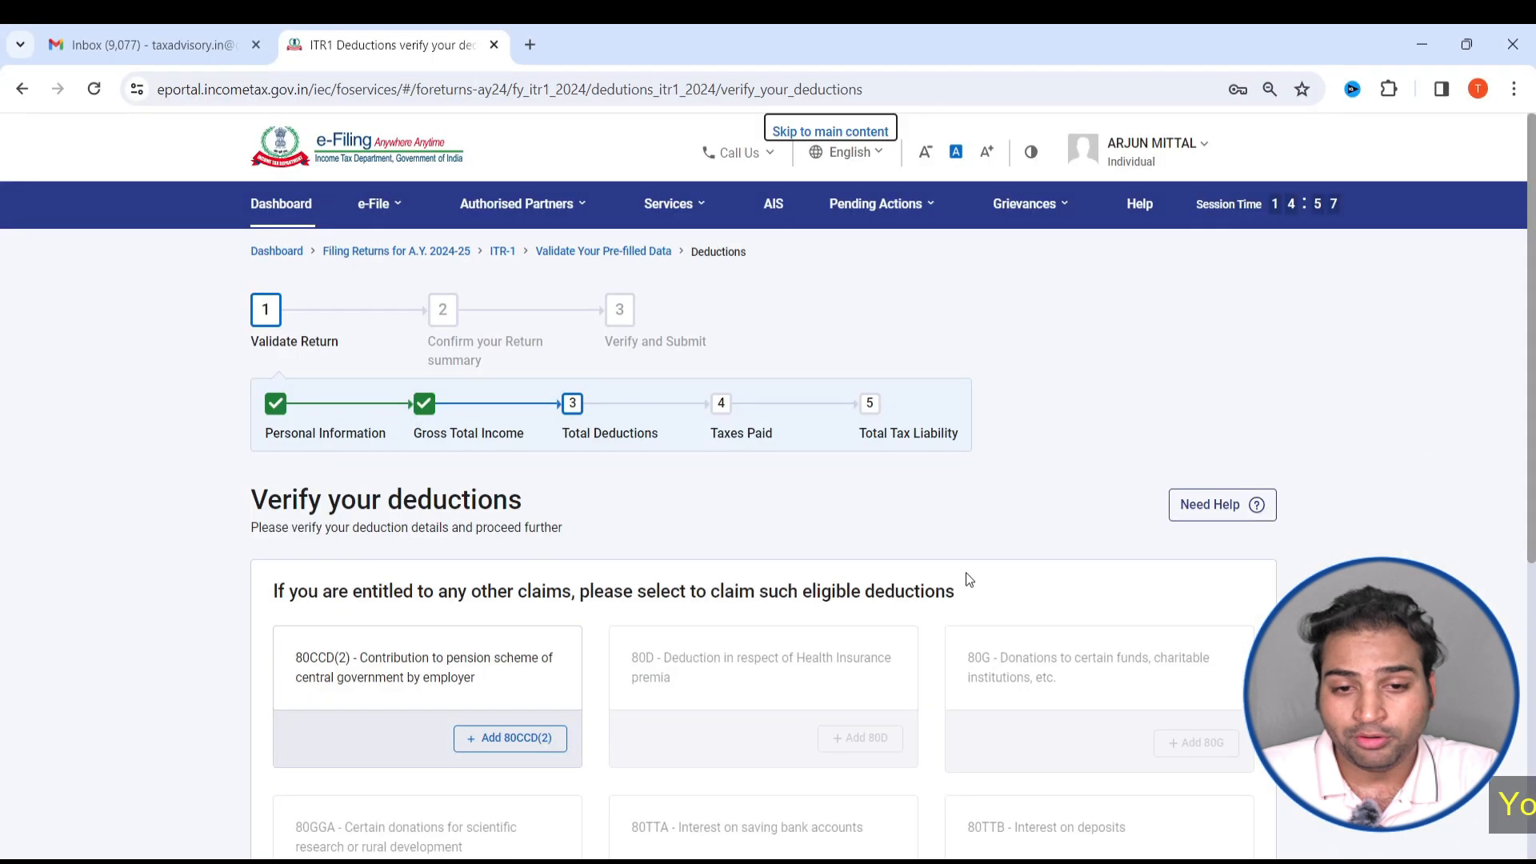
- Review all available deductions and confirm the Total Deductions section without claiming any
{"action": "scroll", "coordinate": [967, 576], "scroll_direction": "down", "scroll_amount": 6}
{"action": "scroll", "coordinate": [532, 515], "scroll_direction": "up", "scroll_amount": 4}
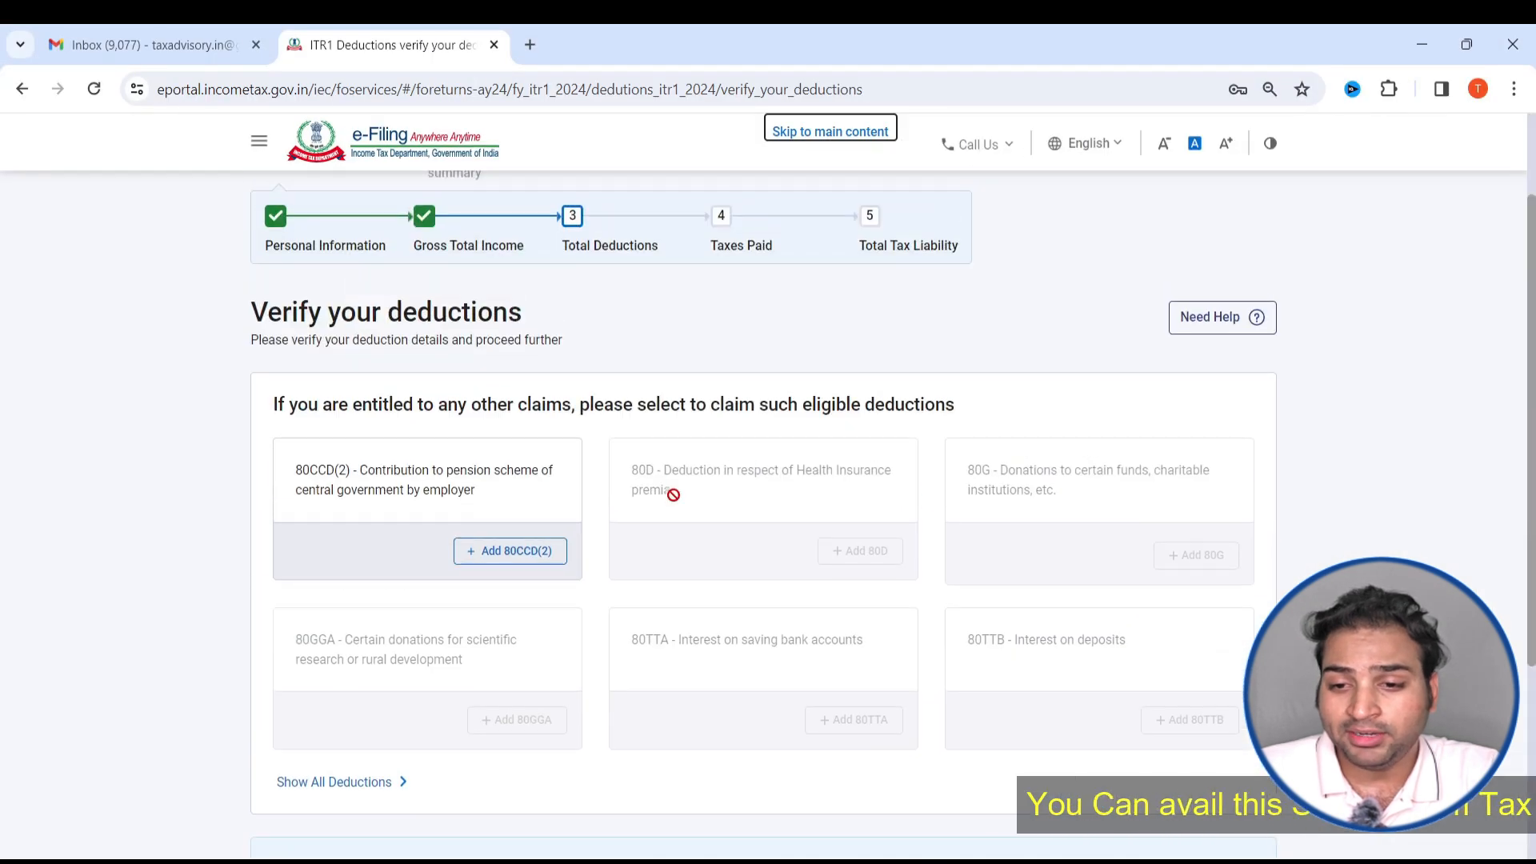
{"action": "scroll", "coordinate": [1047, 448], "scroll_direction": "down", "scroll_amount": 3}
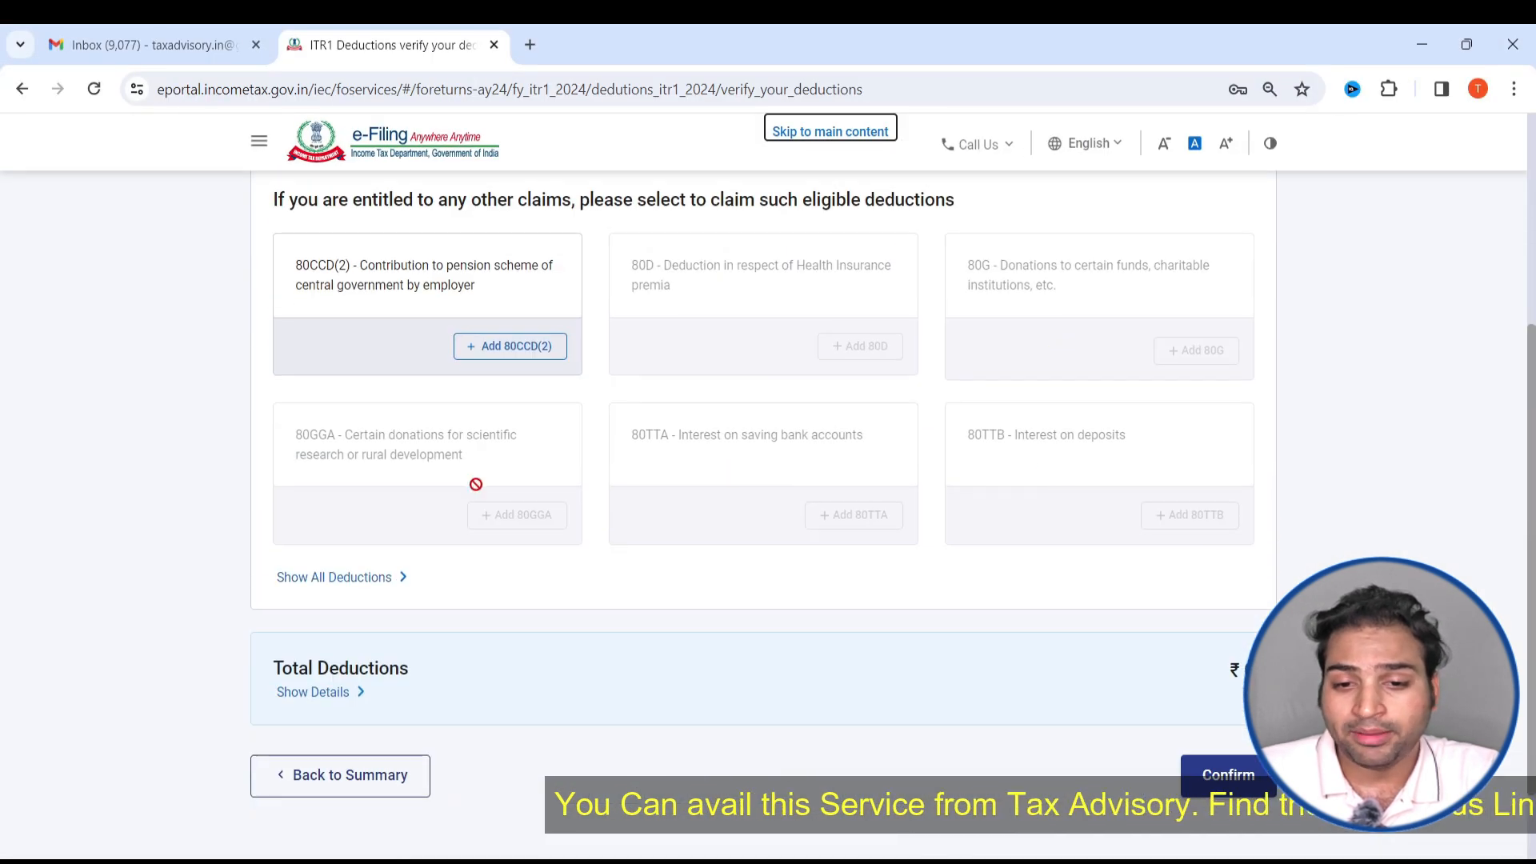
{"action": "left_click", "coordinate": [1226, 791]}
- Open the Tax Paid section from the return summary
{"action": "scroll", "coordinate": [1222, 794], "scroll_direction": "down", "scroll_amount": 7}
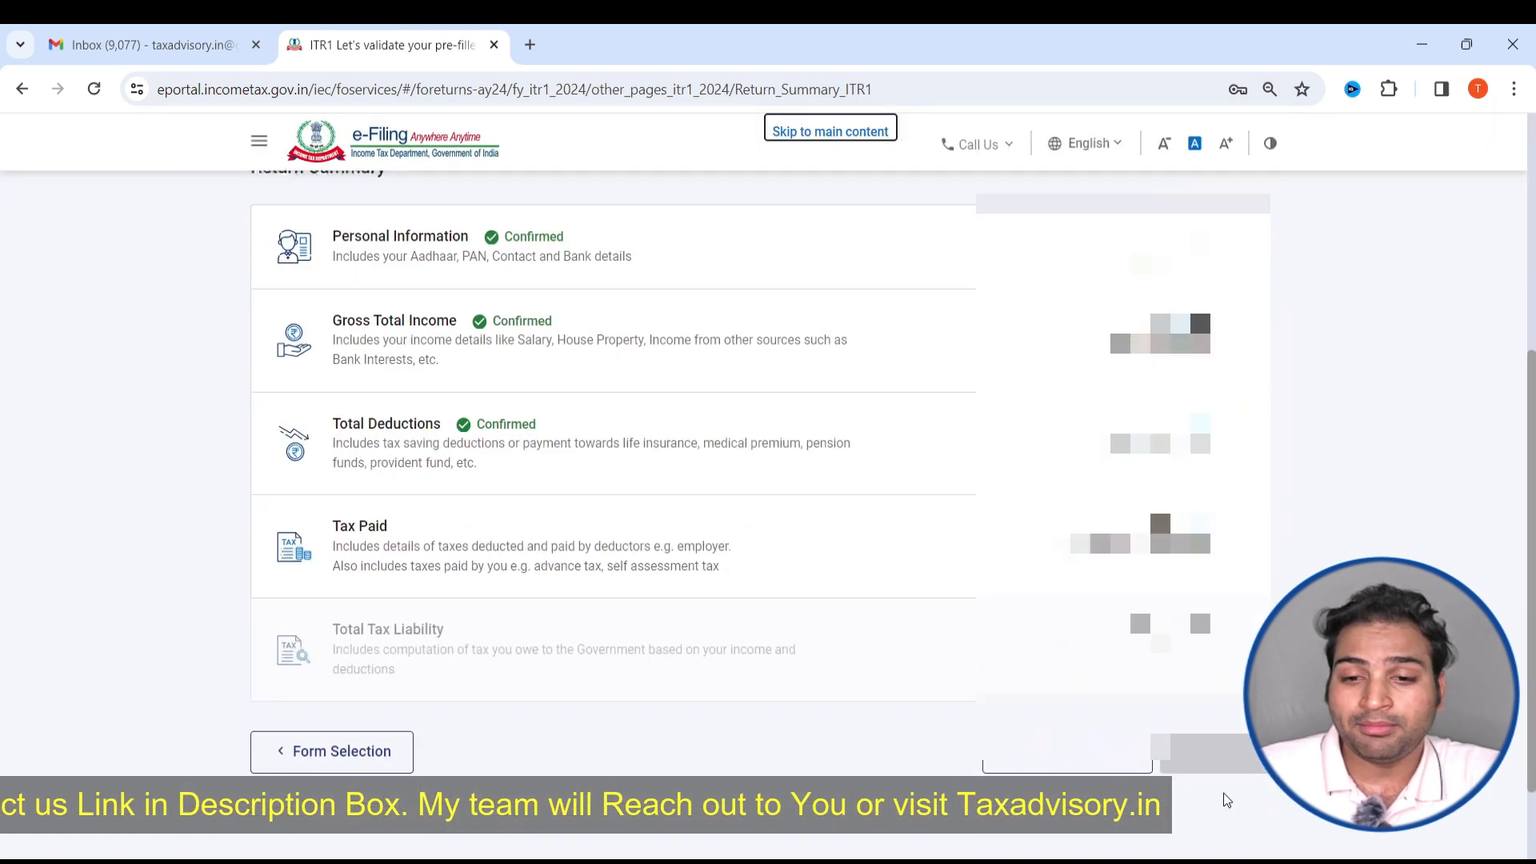
{"action": "left_click", "coordinate": [819, 436]}
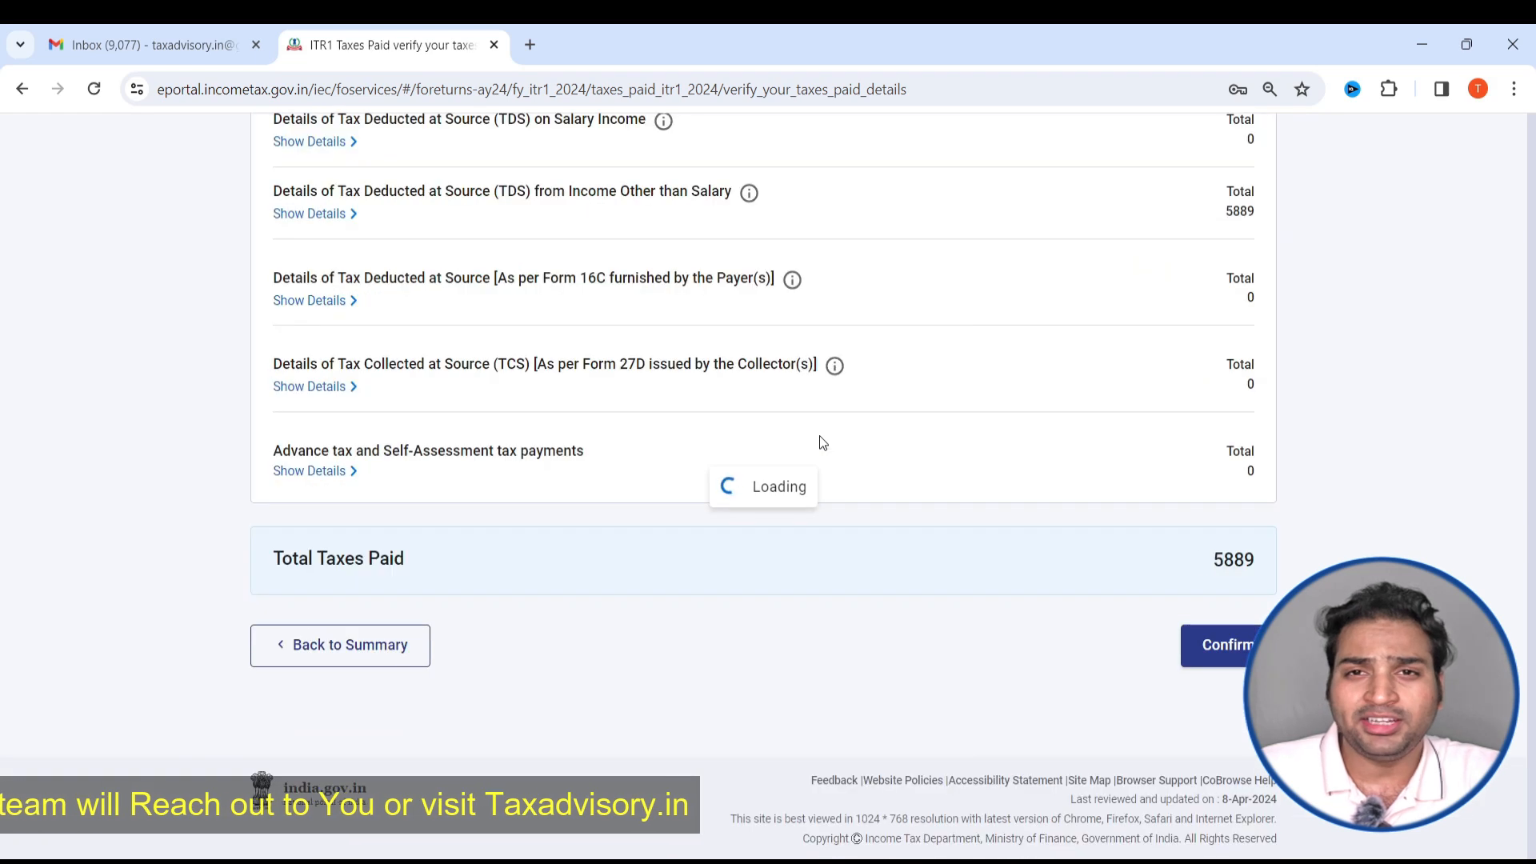
- Review the TDS, TCS, advance tax and self-assessment tax details and confirm the Tax Paid section
{"action": "scroll", "coordinate": [819, 435], "scroll_direction": "down", "scroll_amount": 5}
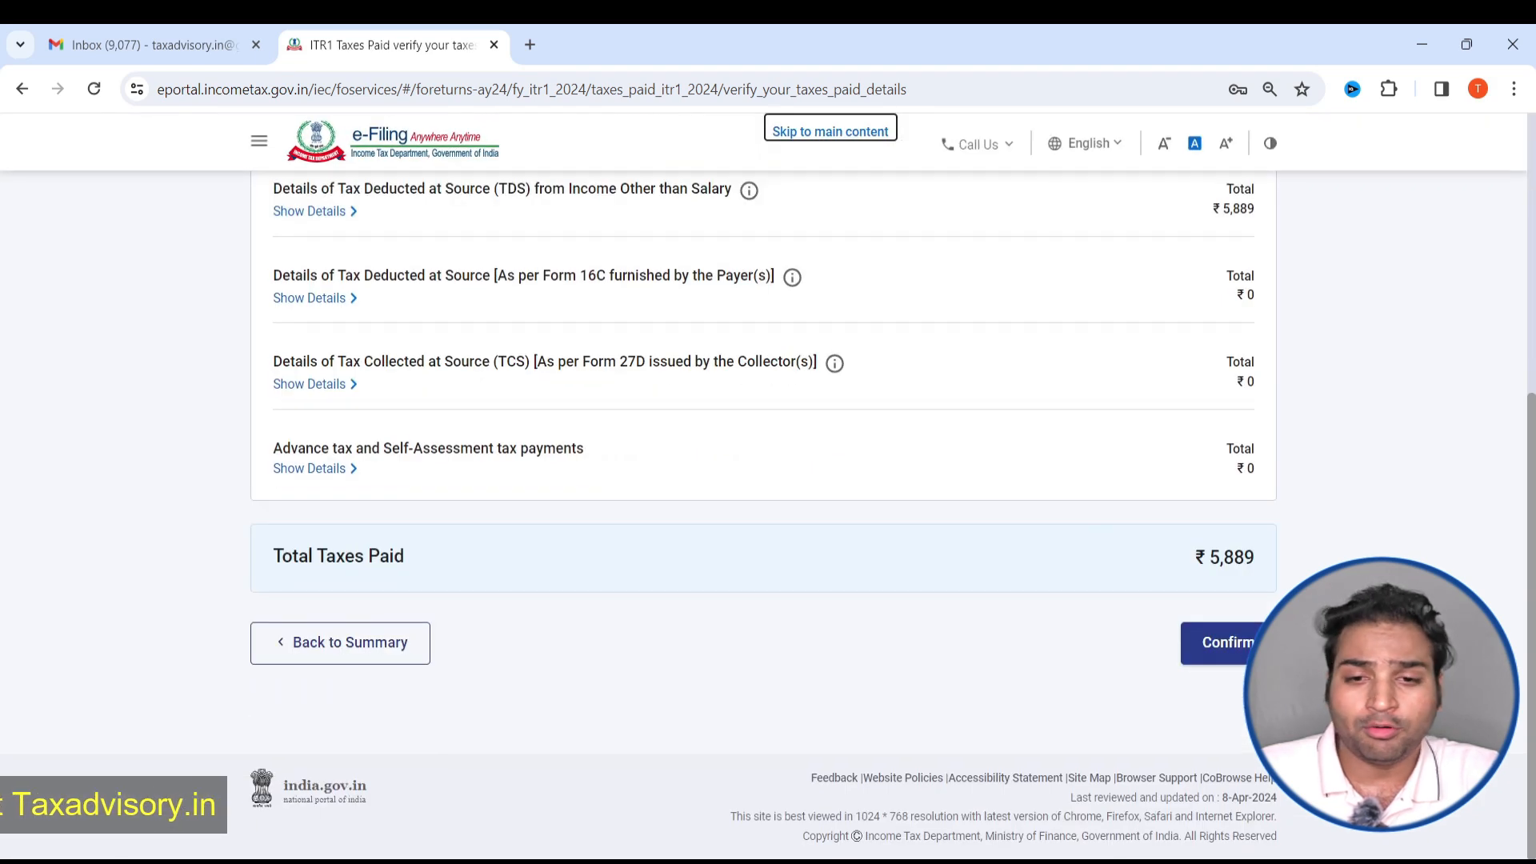
{"action": "left_click", "coordinate": [1221, 645]}
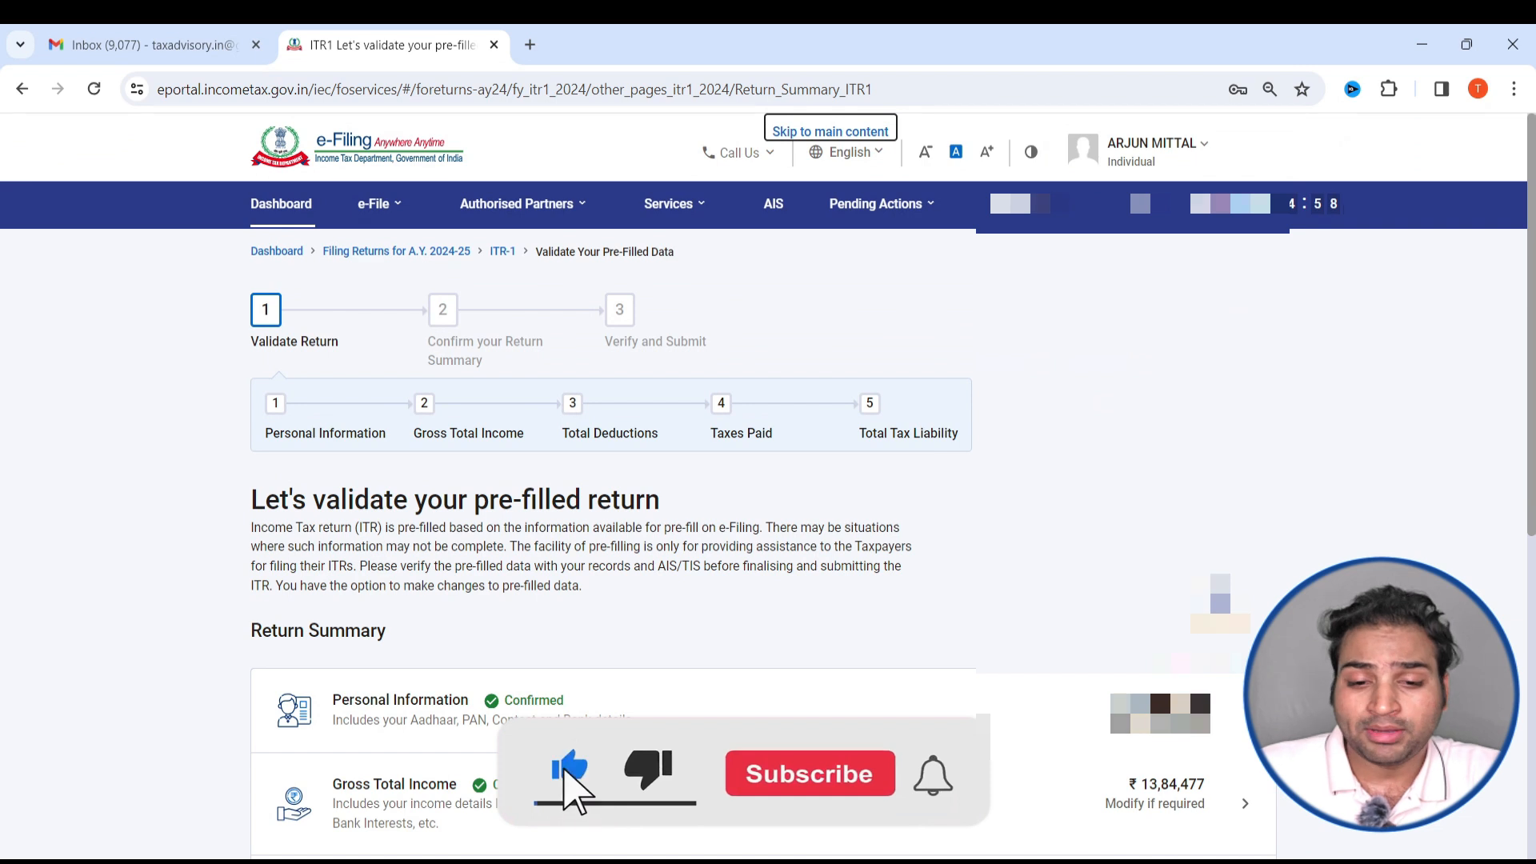
- Open the Total Tax Liability section from the return summary, review the tax, interest and fee computation, and confirm the section
{"action": "scroll", "coordinate": [470, 551], "scroll_direction": "down", "scroll_amount": 6}
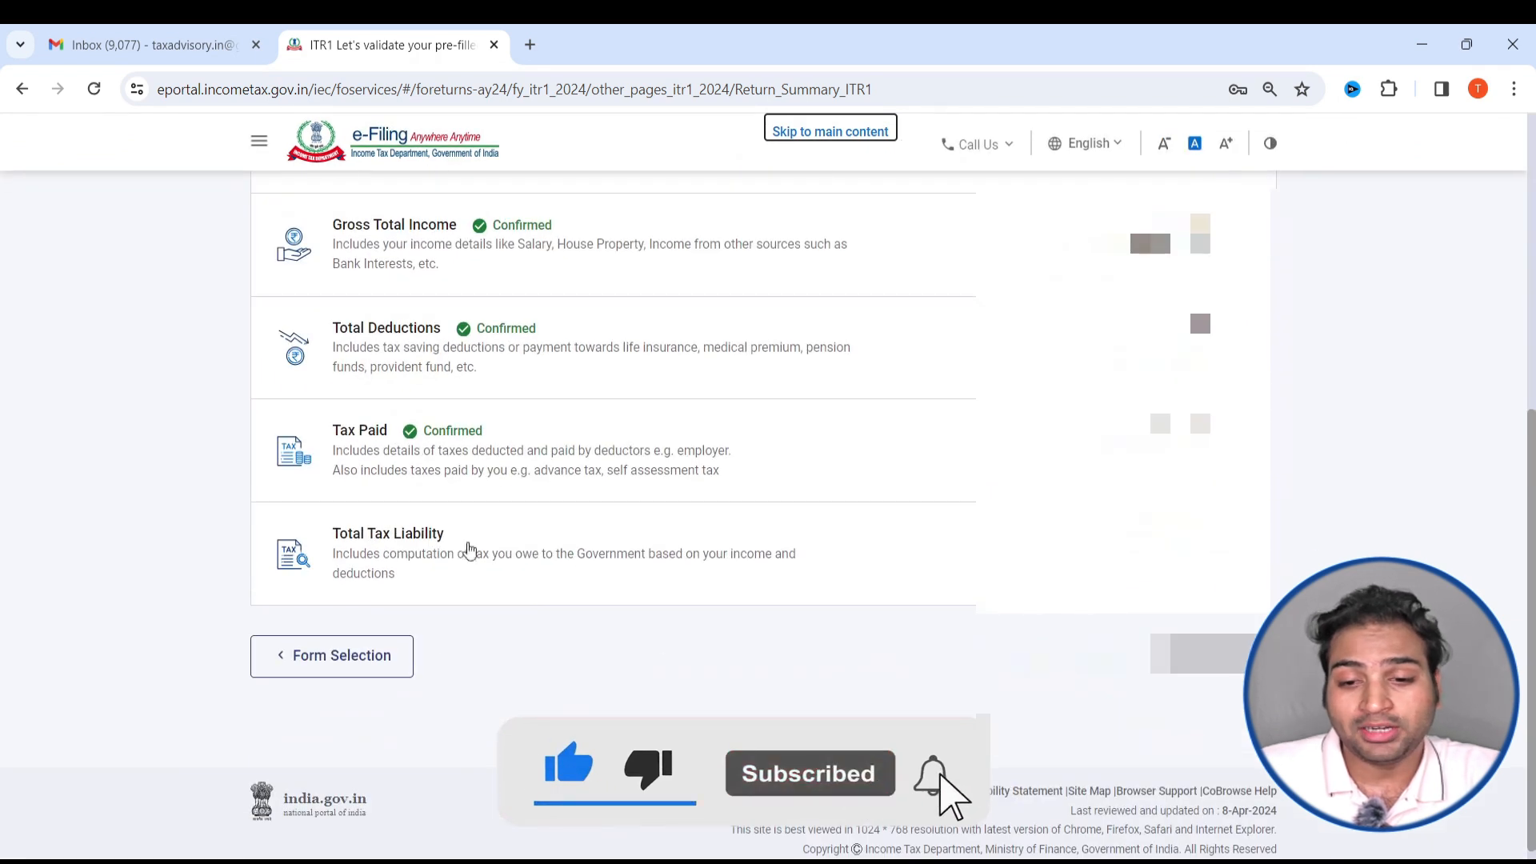
{"action": "left_click", "coordinate": [790, 546]}
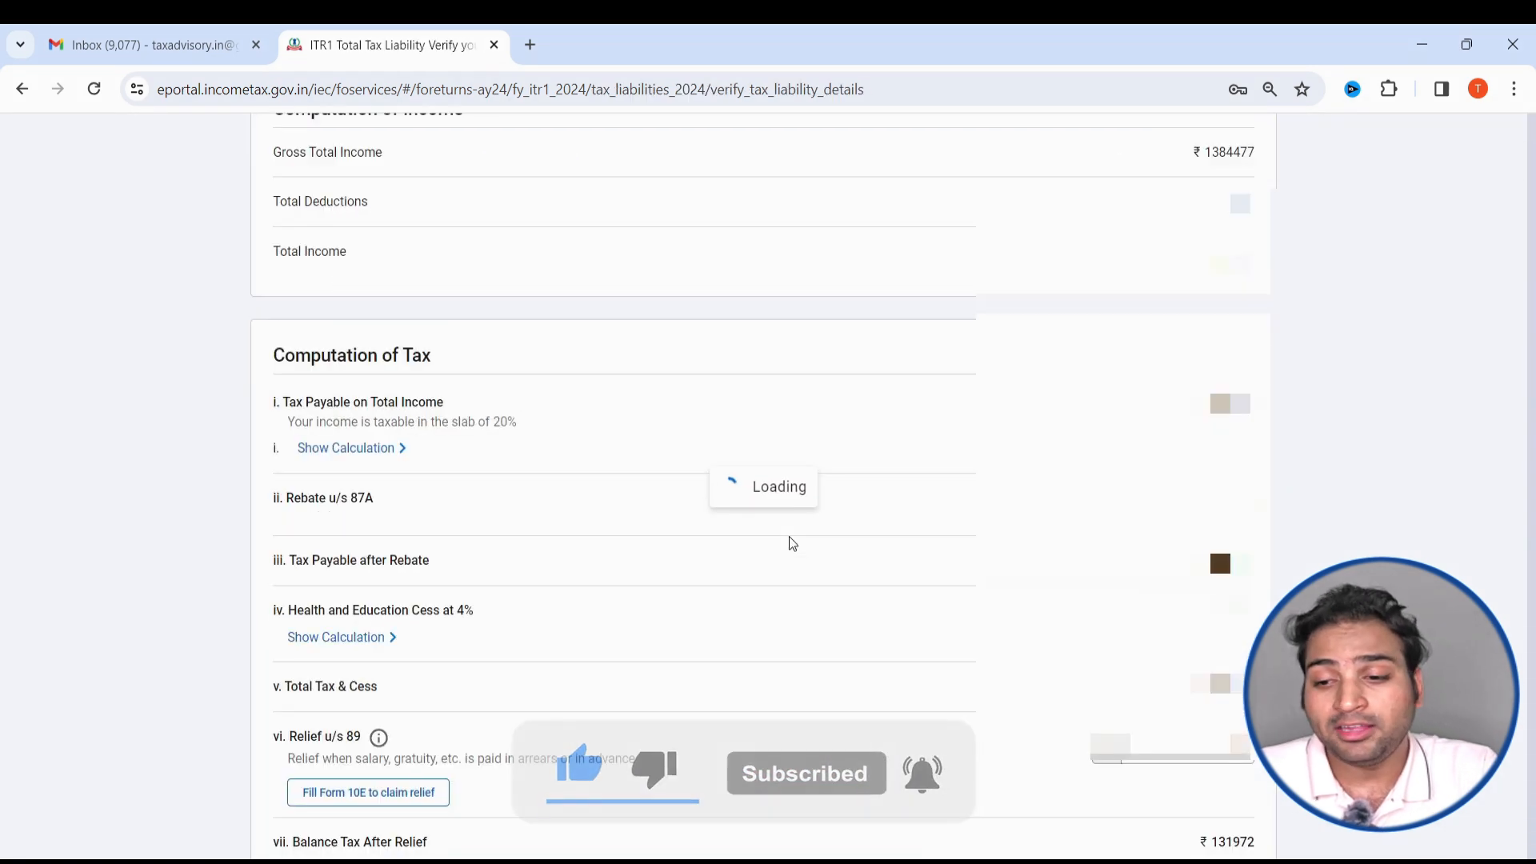
{"action": "scroll", "coordinate": [776, 548], "scroll_direction": "down", "scroll_amount": 7}
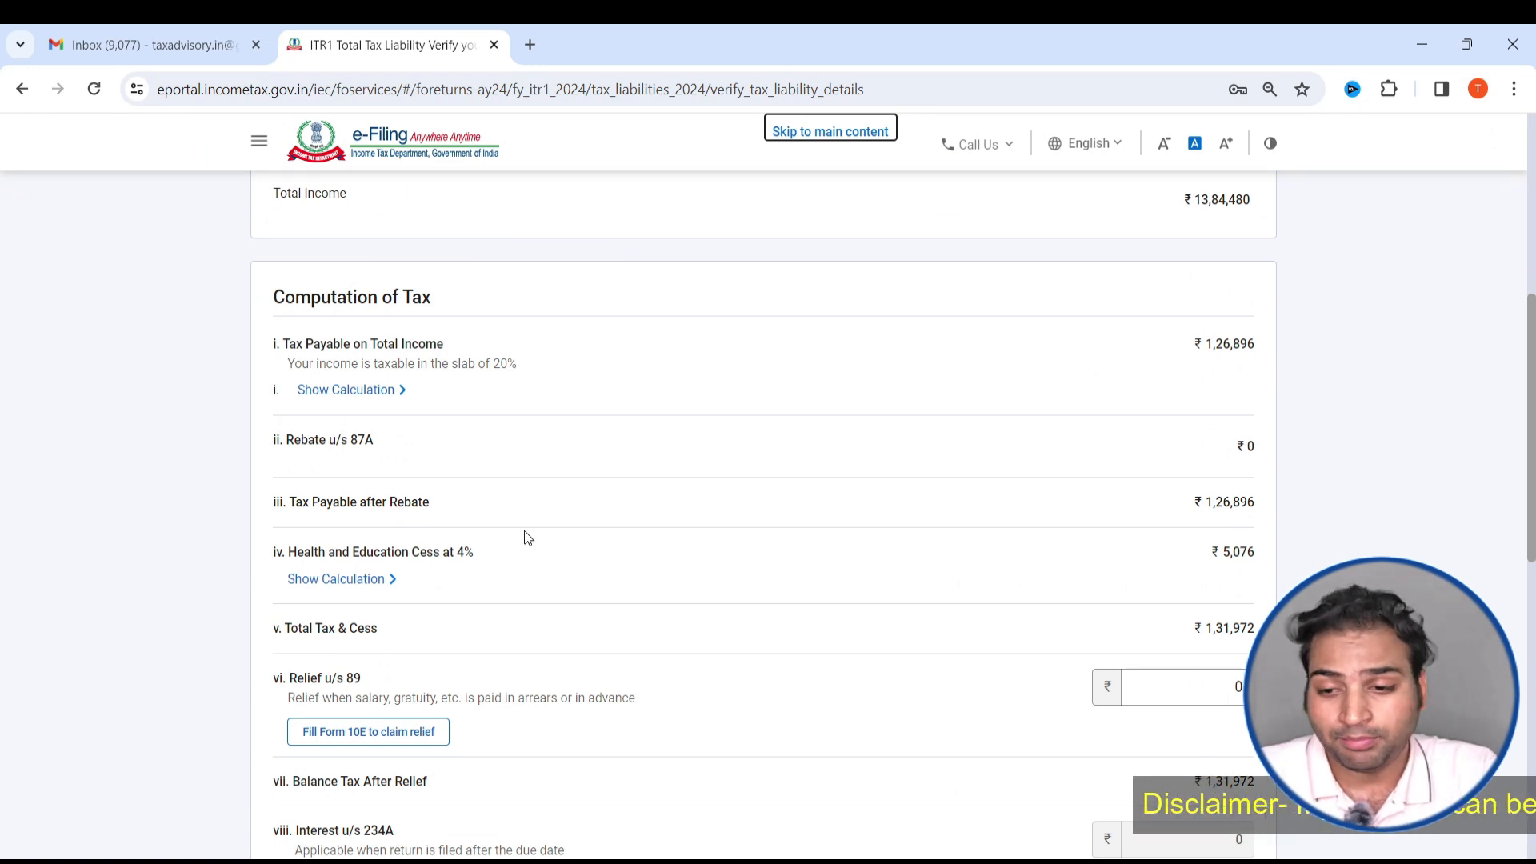
{"action": "scroll", "coordinate": [527, 537], "scroll_direction": "down", "scroll_amount": 1}
{"action": "scroll", "coordinate": [524, 531], "scroll_direction": "down", "scroll_amount": 10}
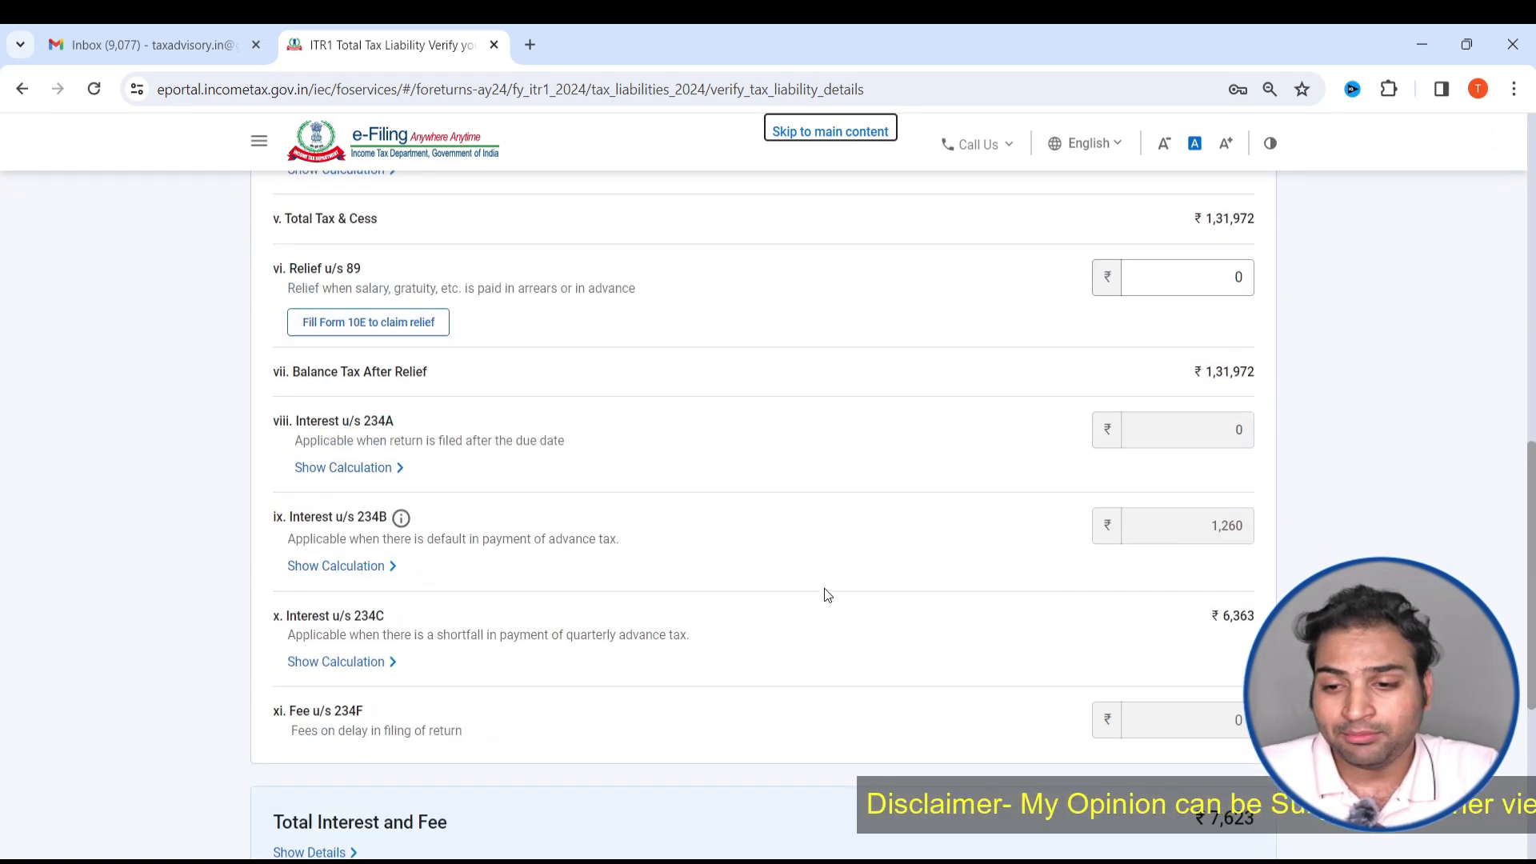
{"action": "scroll", "coordinate": [825, 594], "scroll_direction": "up", "scroll_amount": 10}
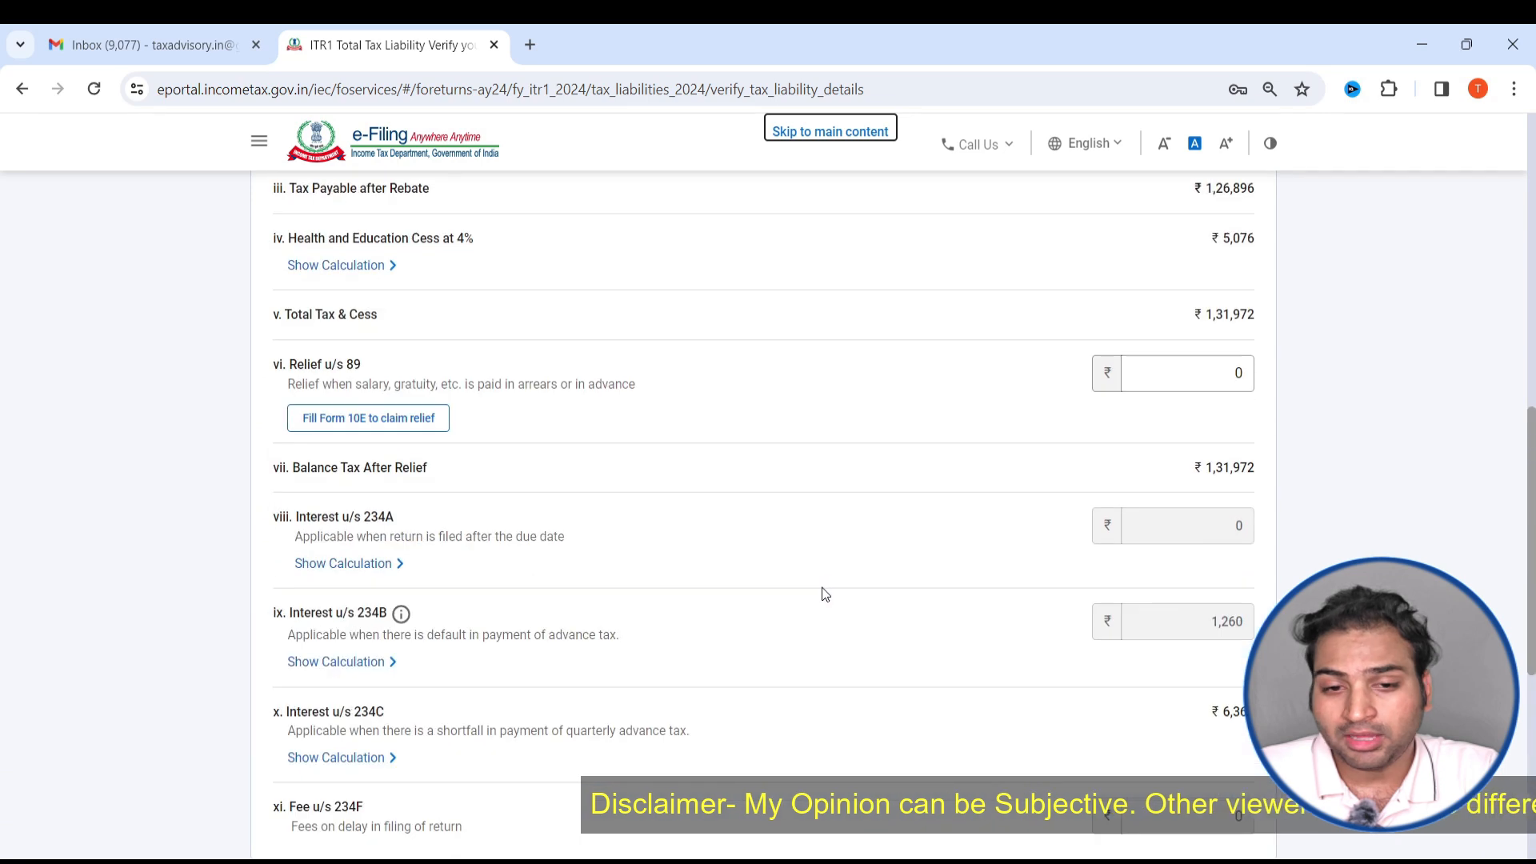
{"action": "scroll", "coordinate": [910, 451], "scroll_direction": "down", "scroll_amount": 10}
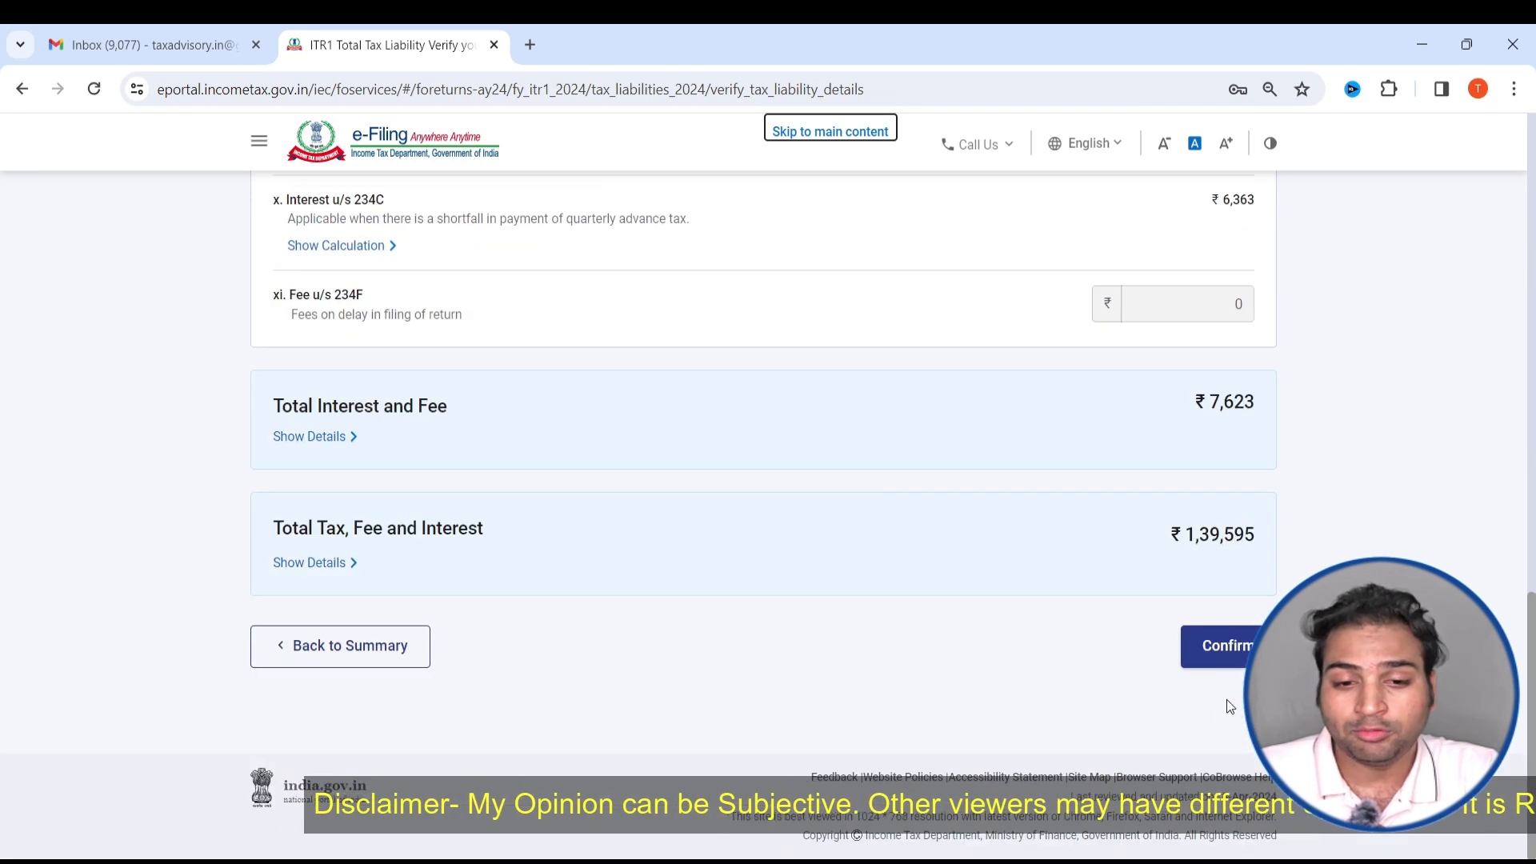
{"action": "left_click", "coordinate": [1240, 658]}
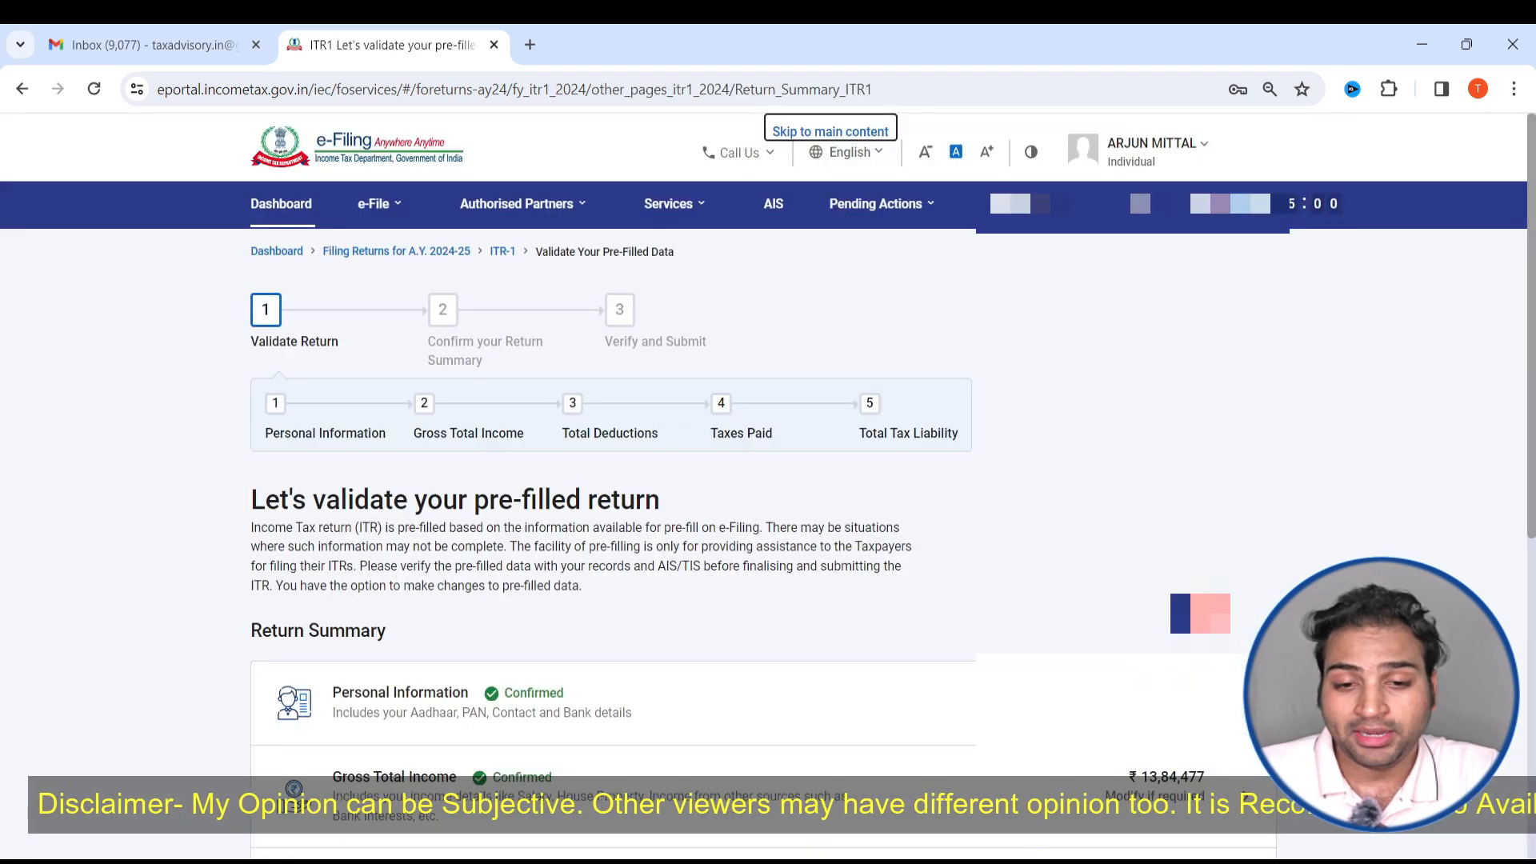
{"action": "scroll", "coordinate": [1242, 661], "scroll_direction": "down", "scroll_amount": 8}
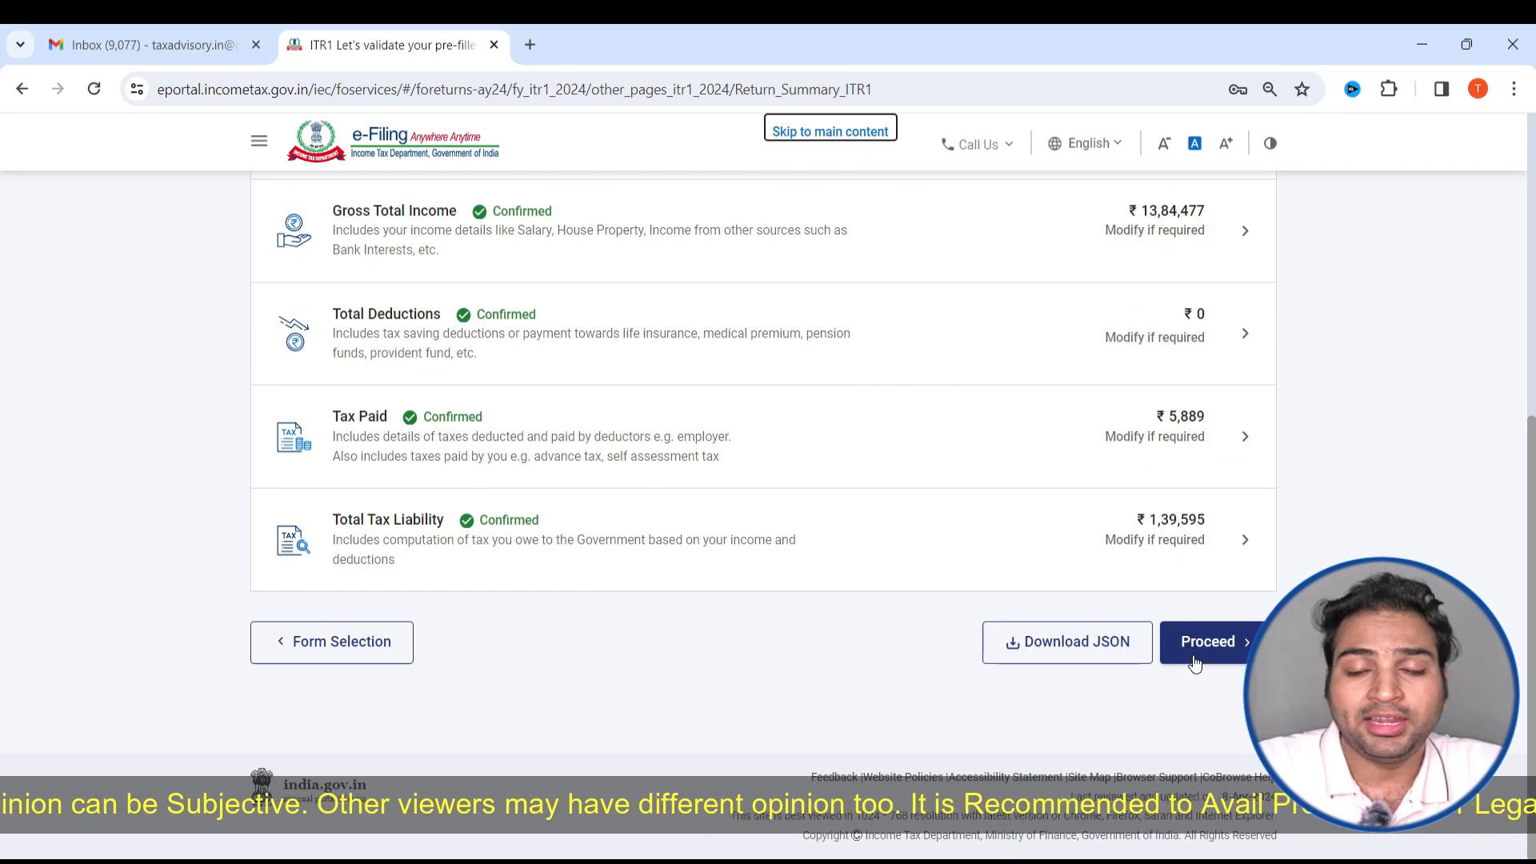